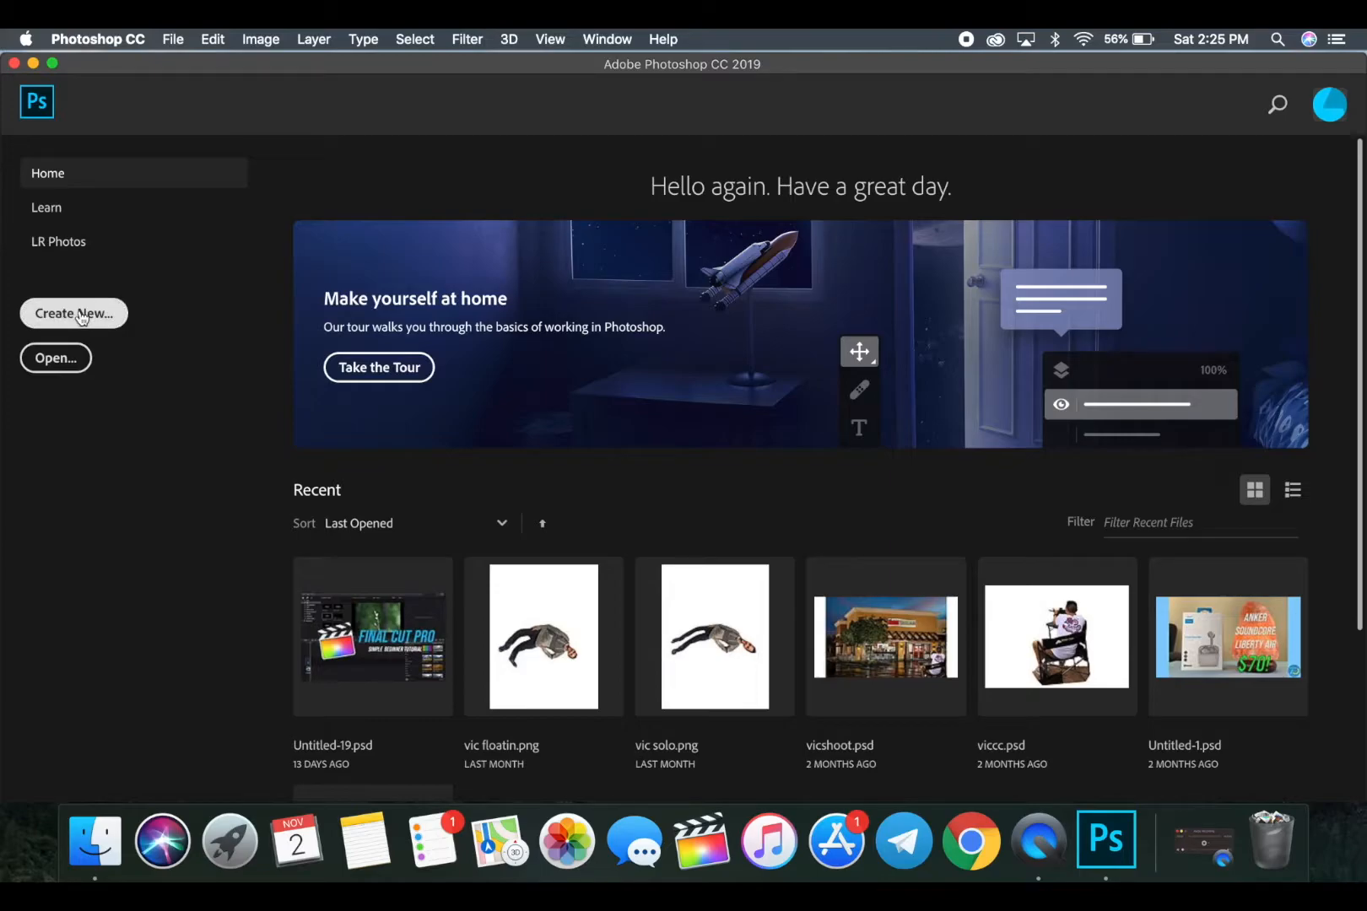
- Create a new document with the Default Photoshop Size preset, 7 x 5 in at 300 ppi
{"action": "left_click", "coordinate": [122, 312]}
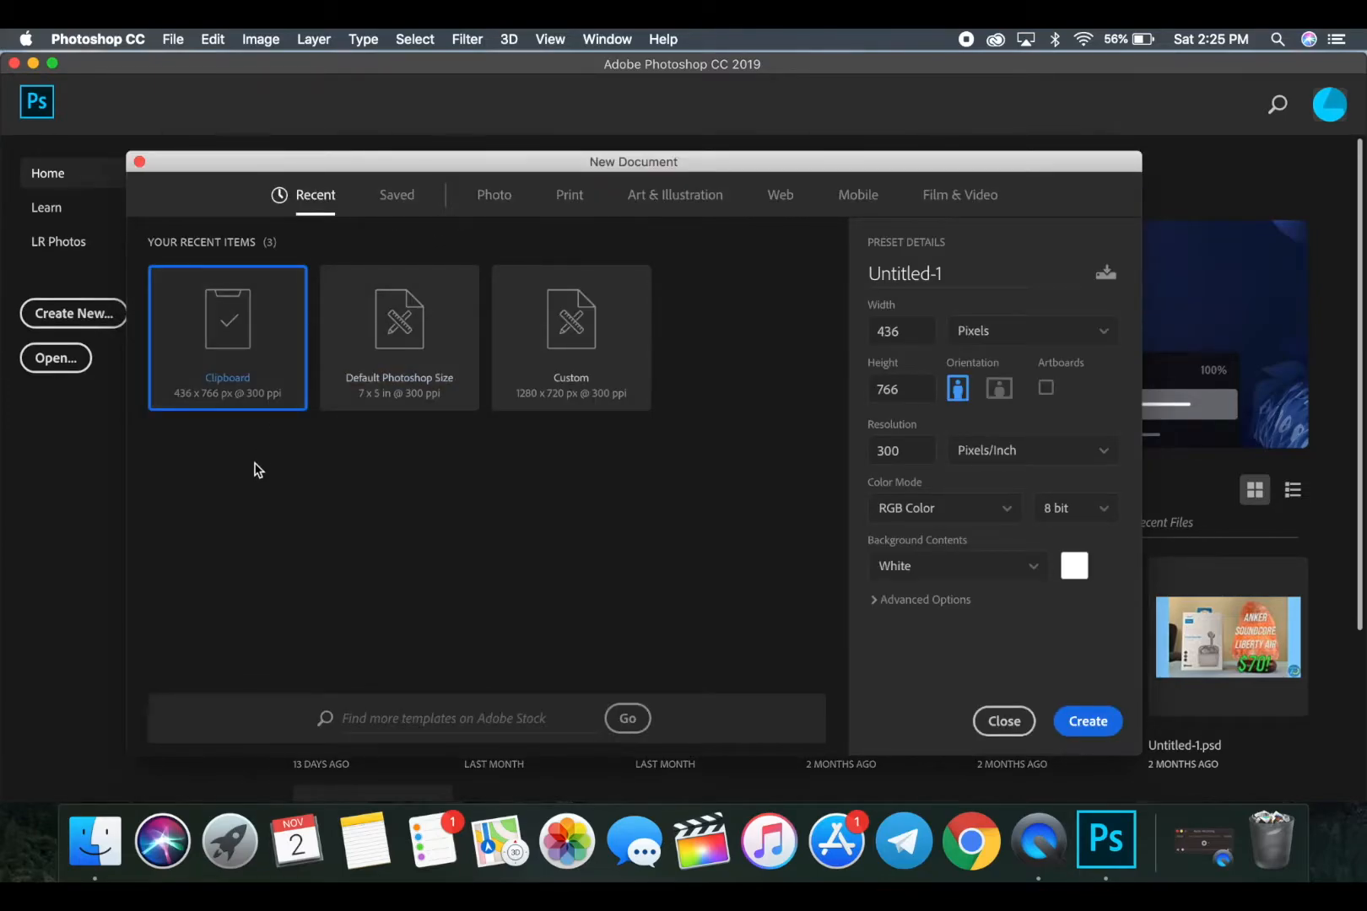
{"action": "left_click", "coordinate": [376, 346]}
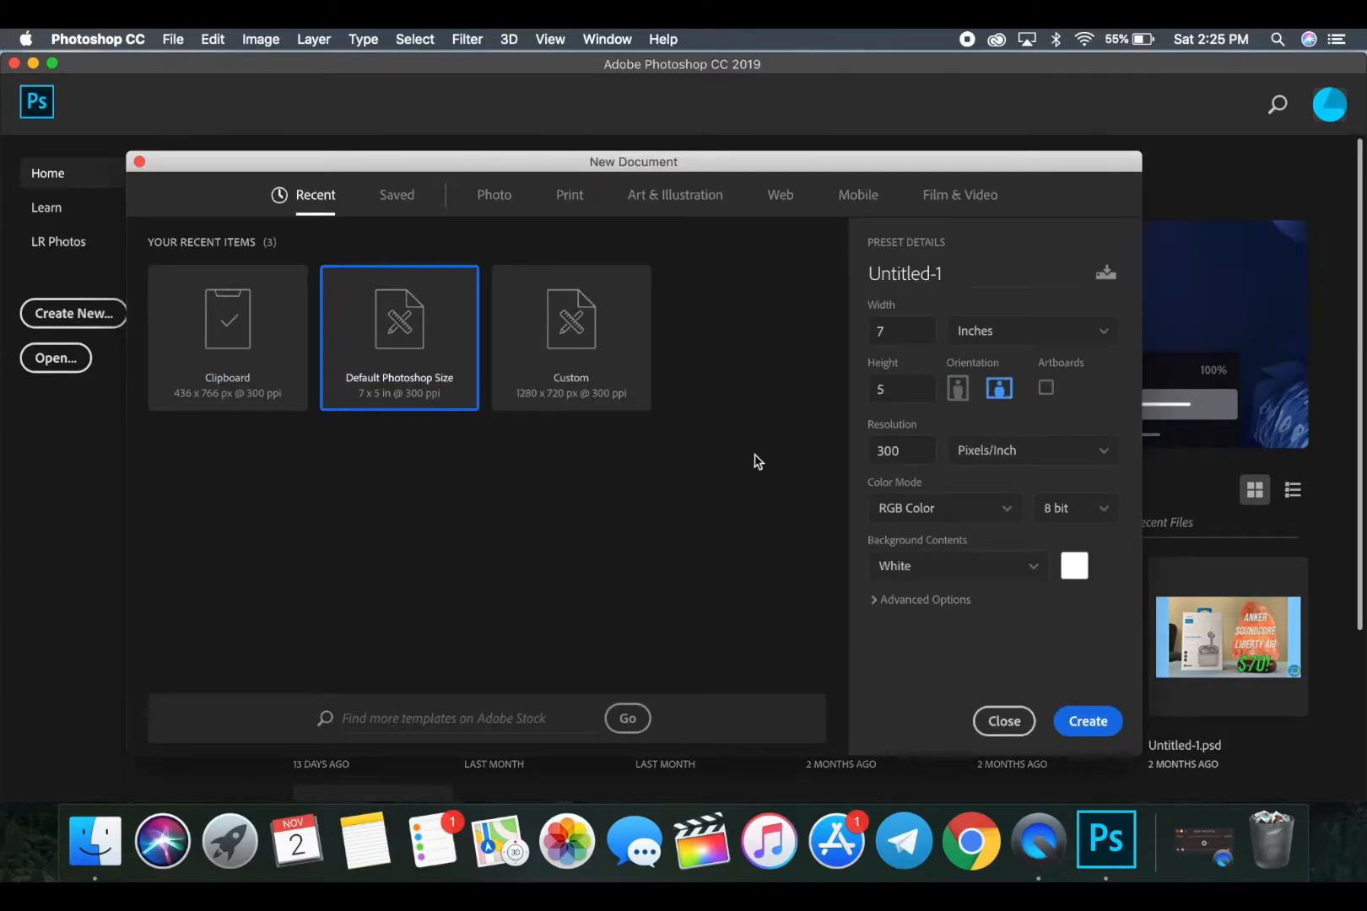
{"action": "left_click", "coordinate": [1087, 721]}
- Place the millennium-falcon and 14706-jet-fighters images from the desktop into the document as two layers
{"action": "left_click_drag", "start_coordinate": [962, 70], "coordinate": [820, 71]}
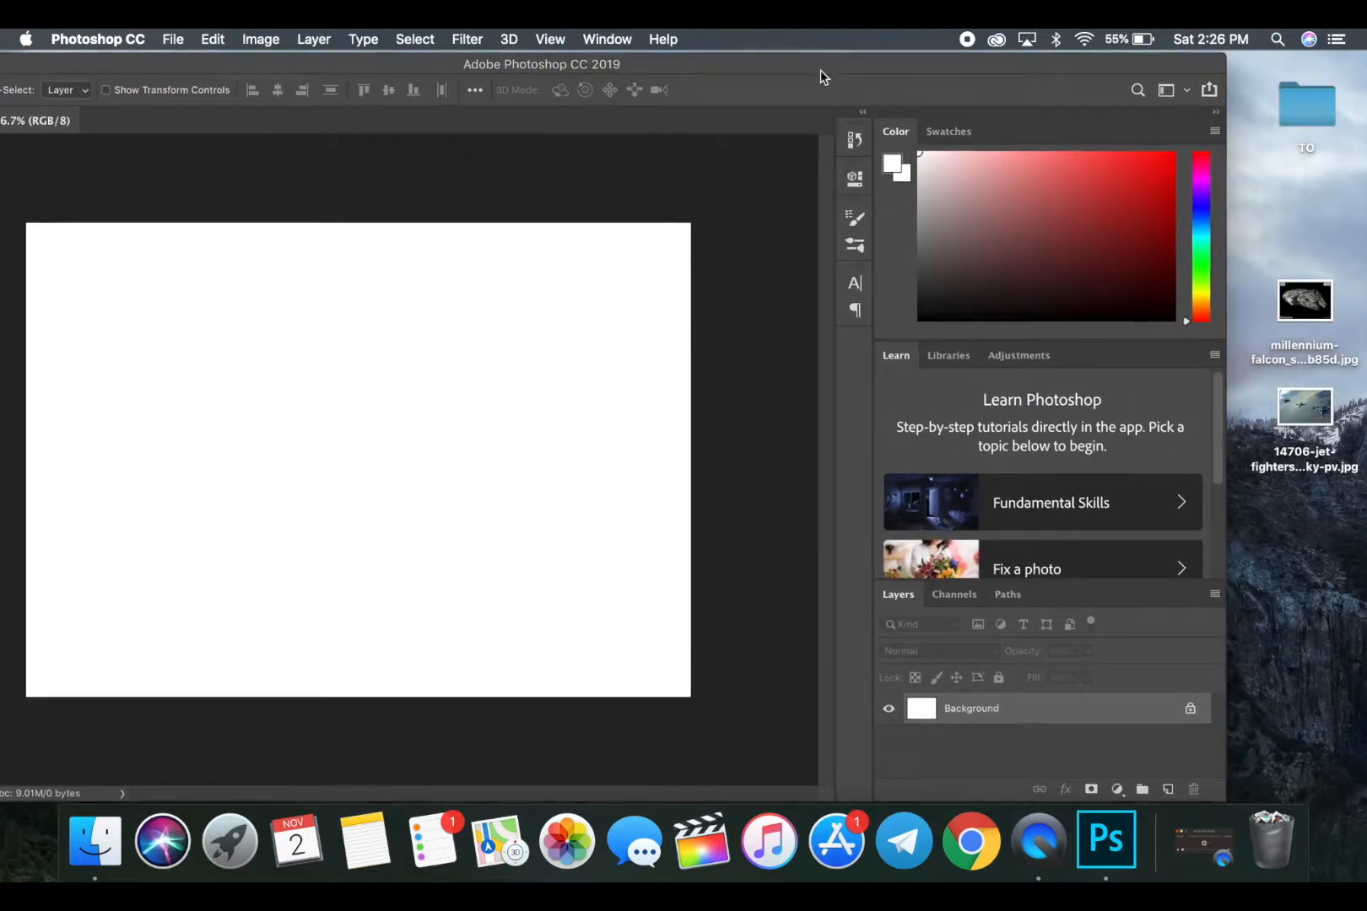
{"action": "left_click_drag", "start_coordinate": [1293, 511], "coordinate": [356, 372]}
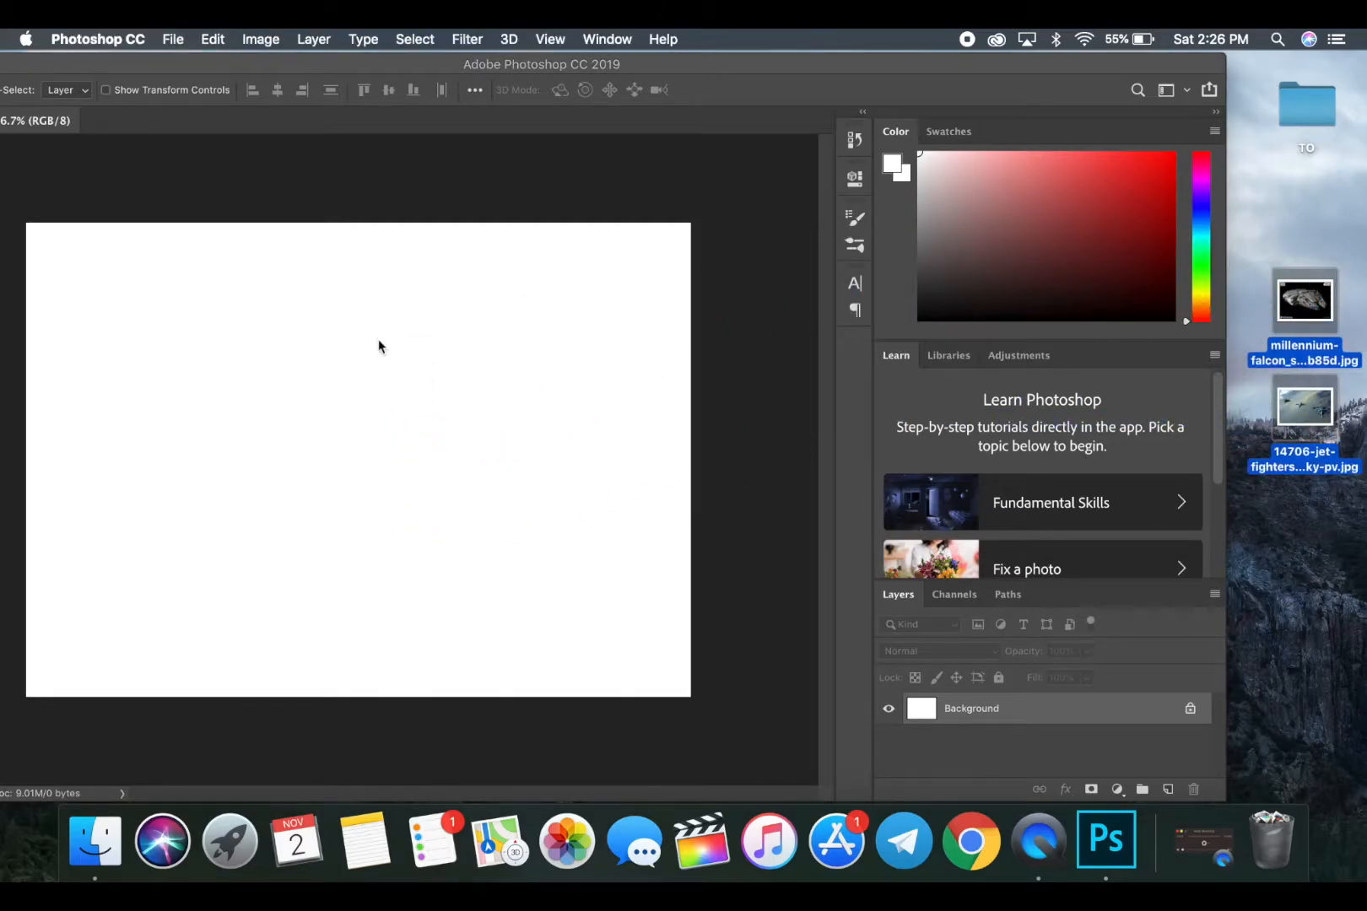
{"action": "left_click_drag", "start_coordinate": [689, 73], "coordinate": [914, 71]}
{"action": "left_click", "coordinate": [807, 91]}
{"action": "left_click", "coordinate": [807, 89]}
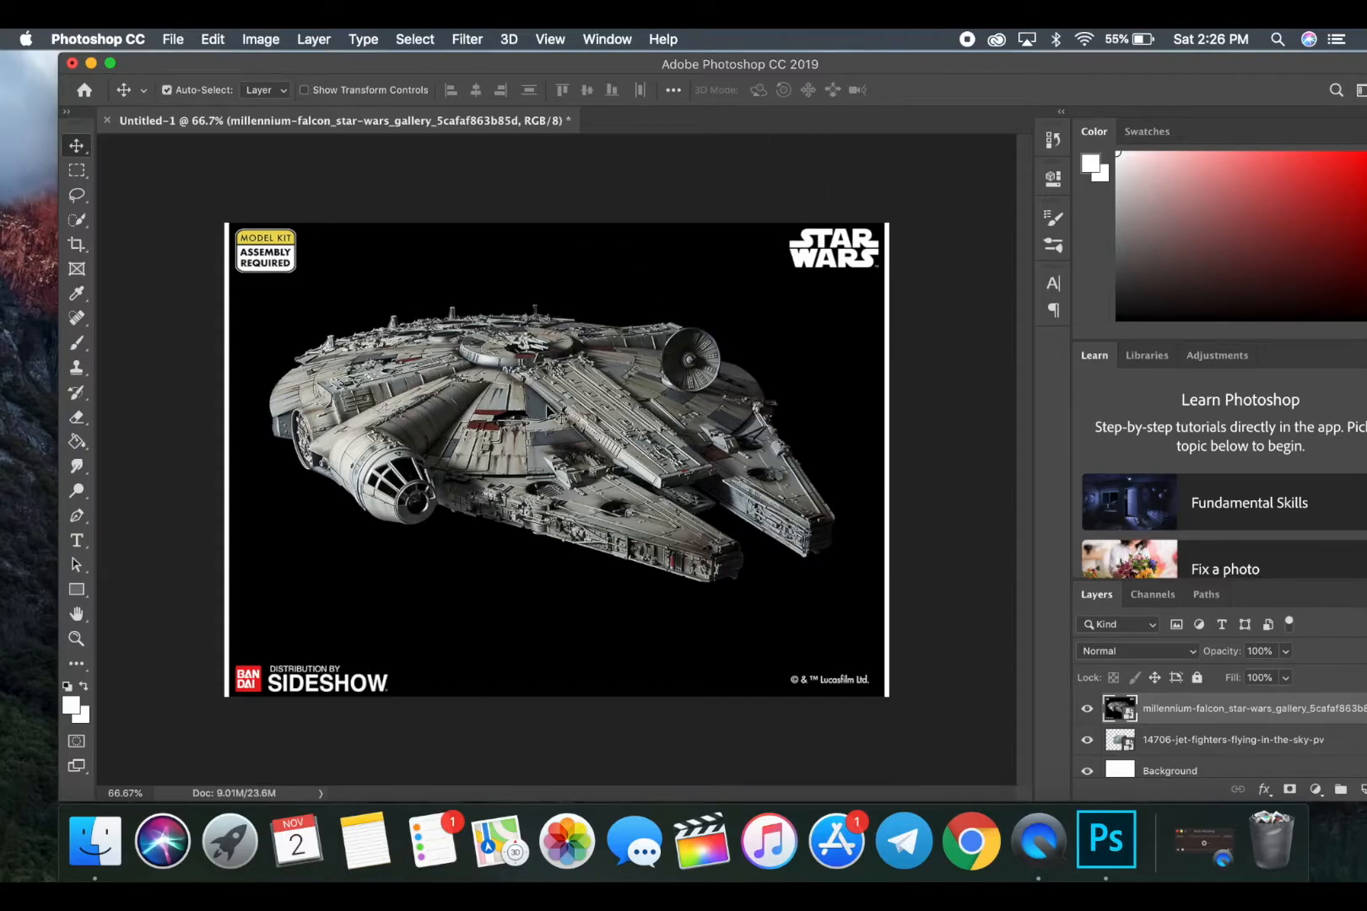
- Hide the millennium-falcon layer, put the jet-fighters layer above it, and centre the jet image on the canvas
{"action": "left_click_drag", "start_coordinate": [657, 403], "coordinate": [690, 679]}
{"action": "left_click_drag", "start_coordinate": [604, 517], "coordinate": [629, 401]}
{"action": "left_click_drag", "start_coordinate": [595, 616], "coordinate": [595, 403]}
{"action": "left_click", "coordinate": [1088, 711]}
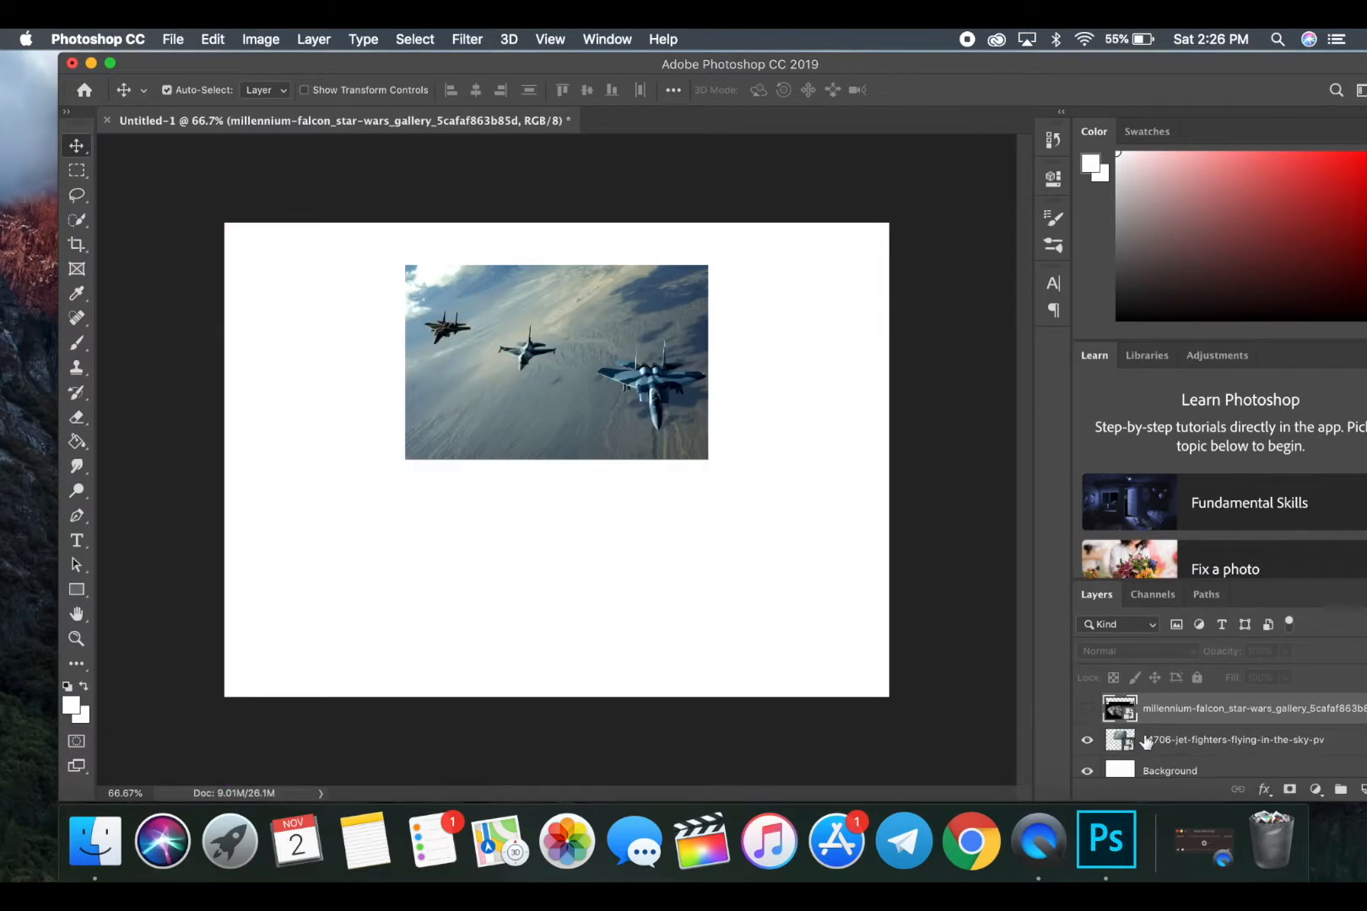
{"action": "left_click_drag", "start_coordinate": [1164, 745], "coordinate": [1162, 707]}
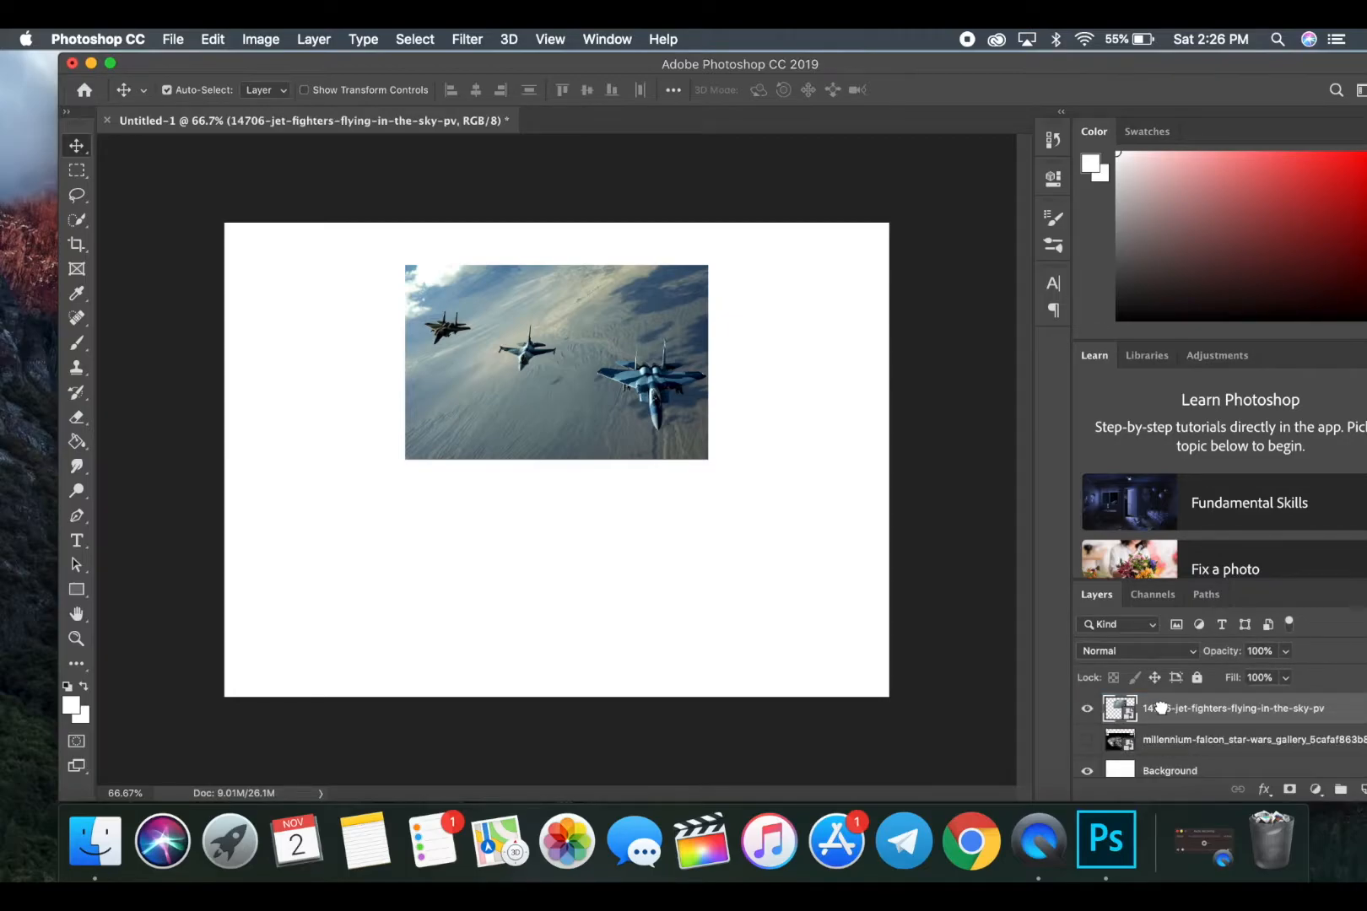
{"action": "left_click_drag", "start_coordinate": [602, 388], "coordinate": [606, 481]}
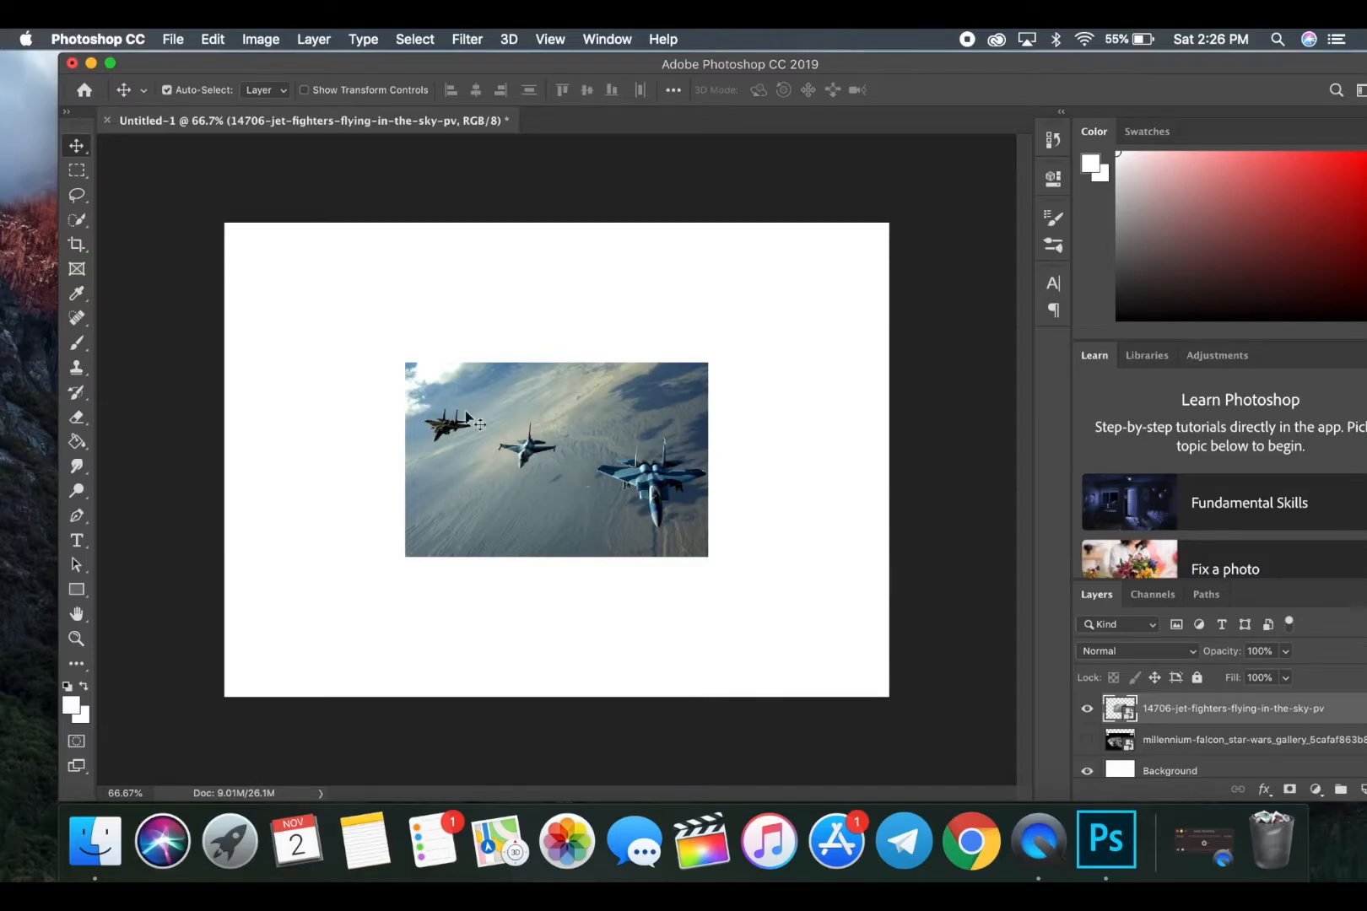
- Enlarge the jet-fighters image with Free Transform until it spans the full canvas width, centred vertically
{"action": "left_click", "coordinate": [212, 39]}
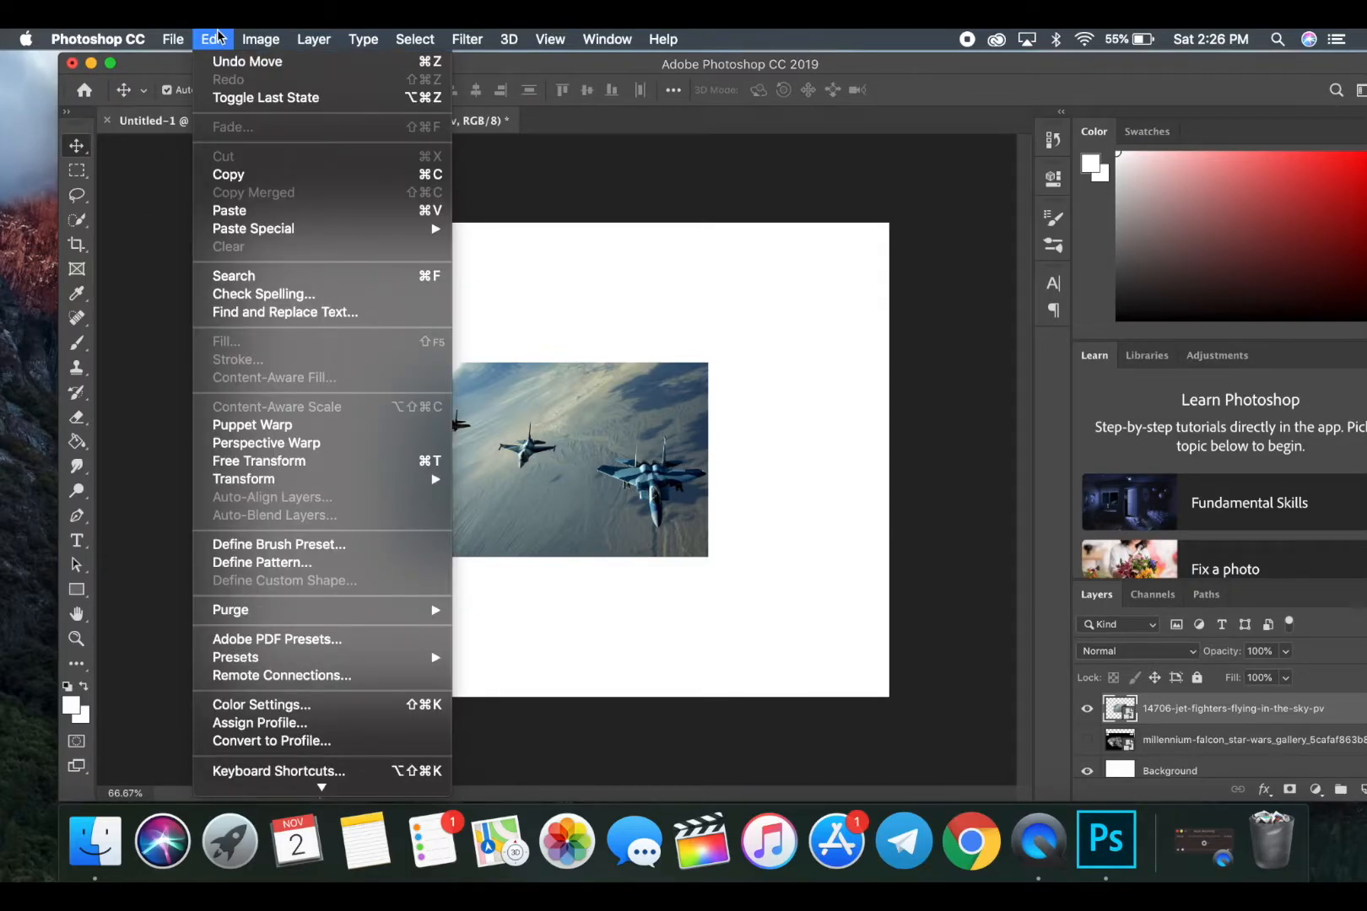
{"action": "left_click", "coordinate": [259, 460]}
{"action": "left_click_drag", "start_coordinate": [408, 366], "coordinate": [228, 252]}
{"action": "left_click_drag", "start_coordinate": [505, 514], "coordinate": [523, 524]}
{"action": "left_click_drag", "start_coordinate": [430, 395], "coordinate": [574, 521]}
{"action": "left_click_drag", "start_coordinate": [391, 388], "coordinate": [387, 434]}
{"action": "left_click_drag", "start_coordinate": [214, 459], "coordinate": [224, 459]}
{"action": "key", "text": "Return"}
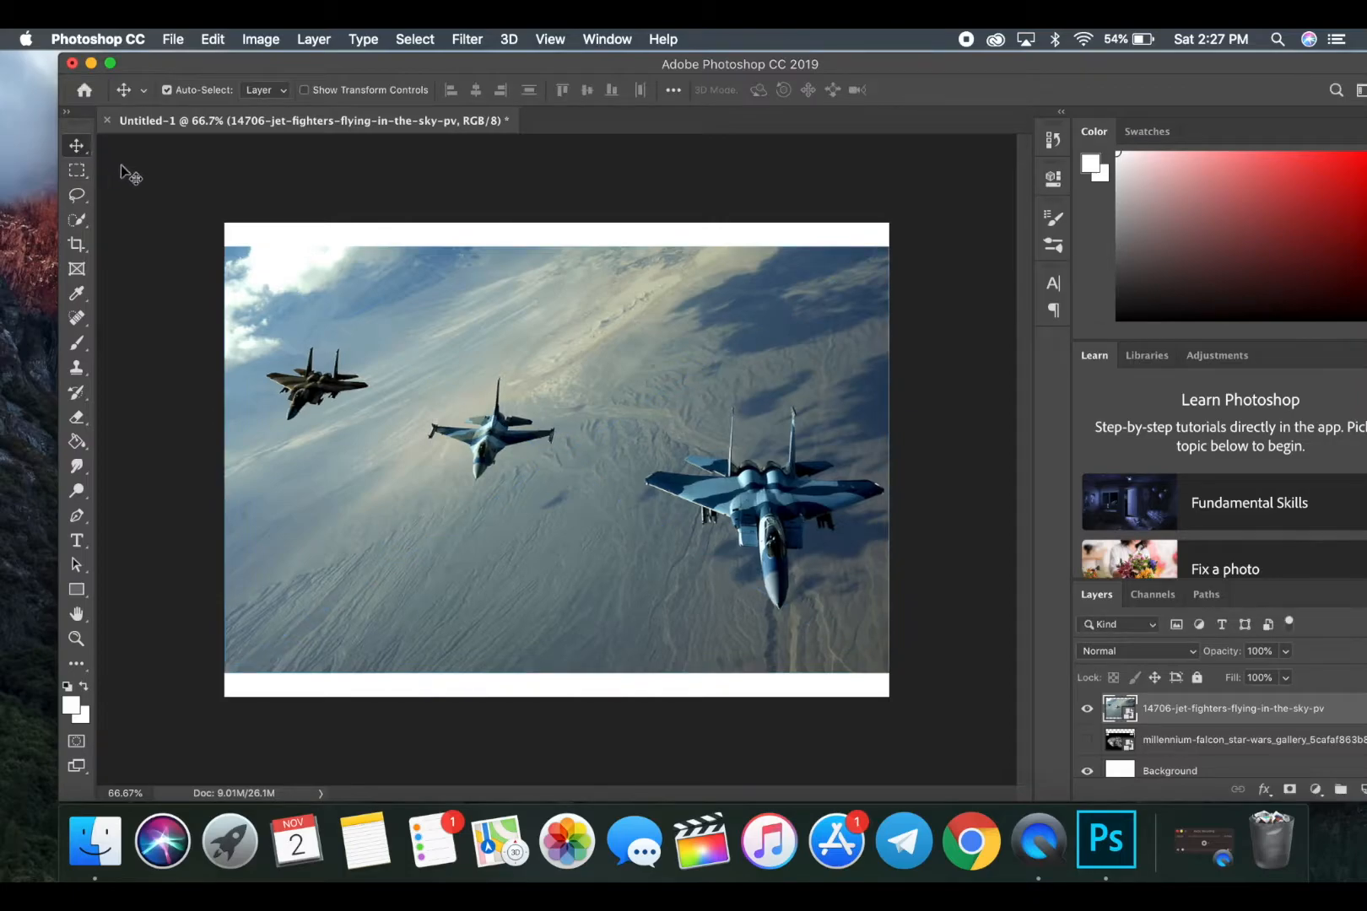
- Crop the canvas to the jet image, removing the white bands above and below and trimming the right edge
{"action": "left_click", "coordinate": [79, 245]}
{"action": "left_click_drag", "start_coordinate": [552, 224], "coordinate": [554, 247]}
{"action": "left_click_drag", "start_coordinate": [557, 696], "coordinate": [556, 662]}
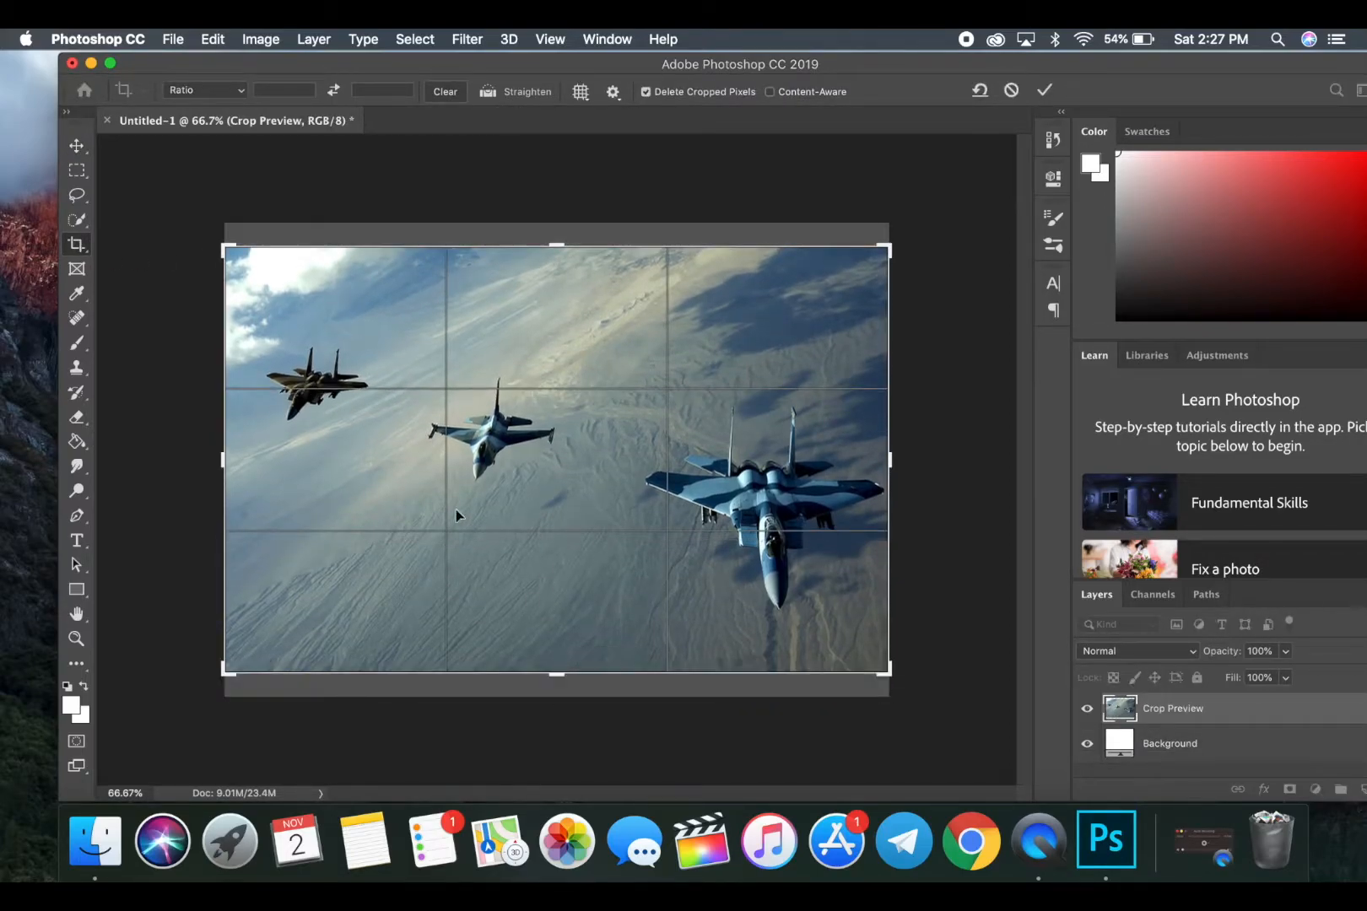
{"action": "left_click", "coordinate": [77, 145]}
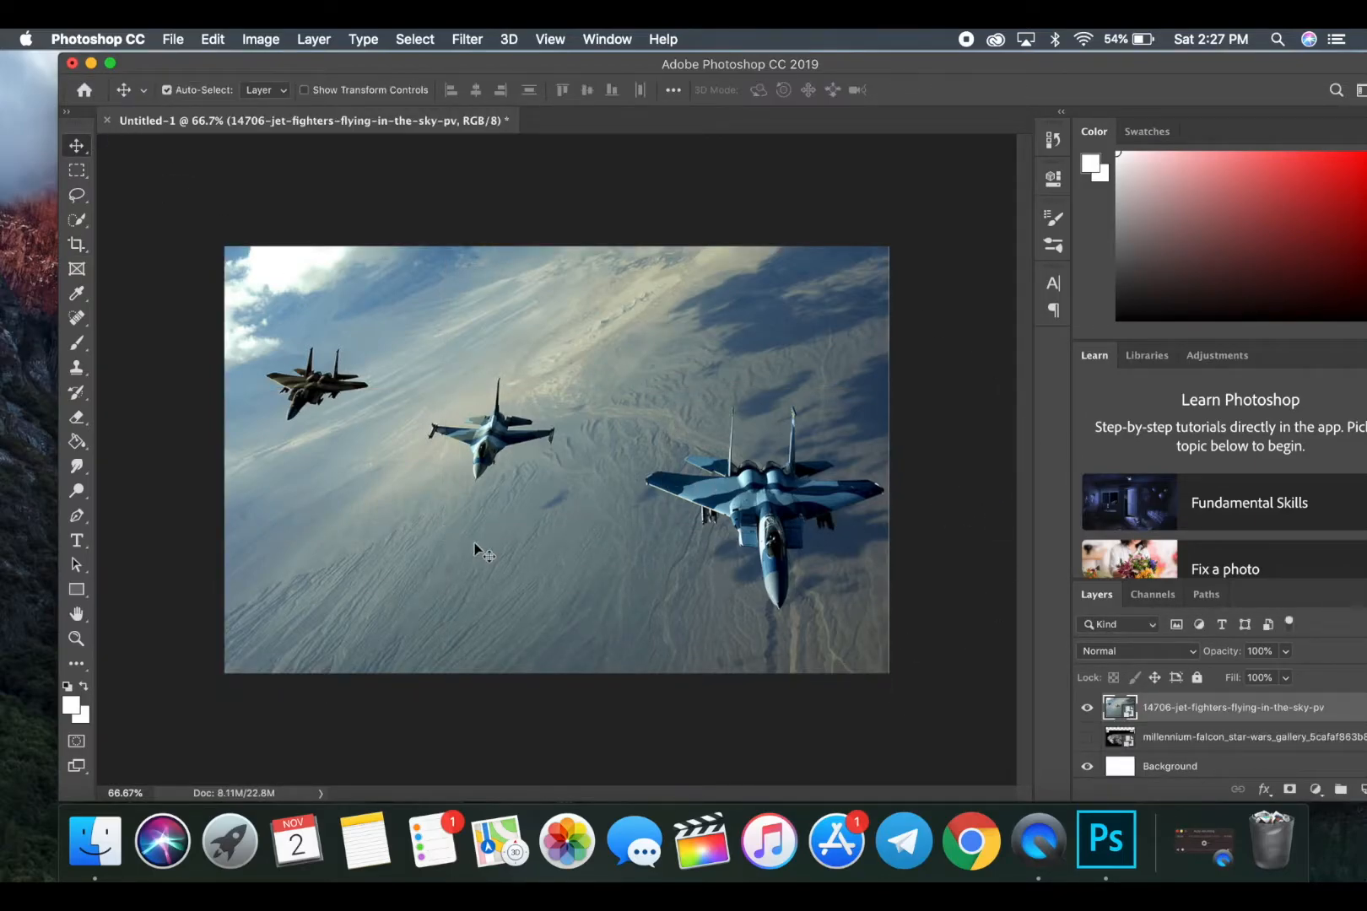
{"action": "left_click", "coordinate": [77, 243]}
{"action": "left_click_drag", "start_coordinate": [896, 452], "coordinate": [891, 457]}
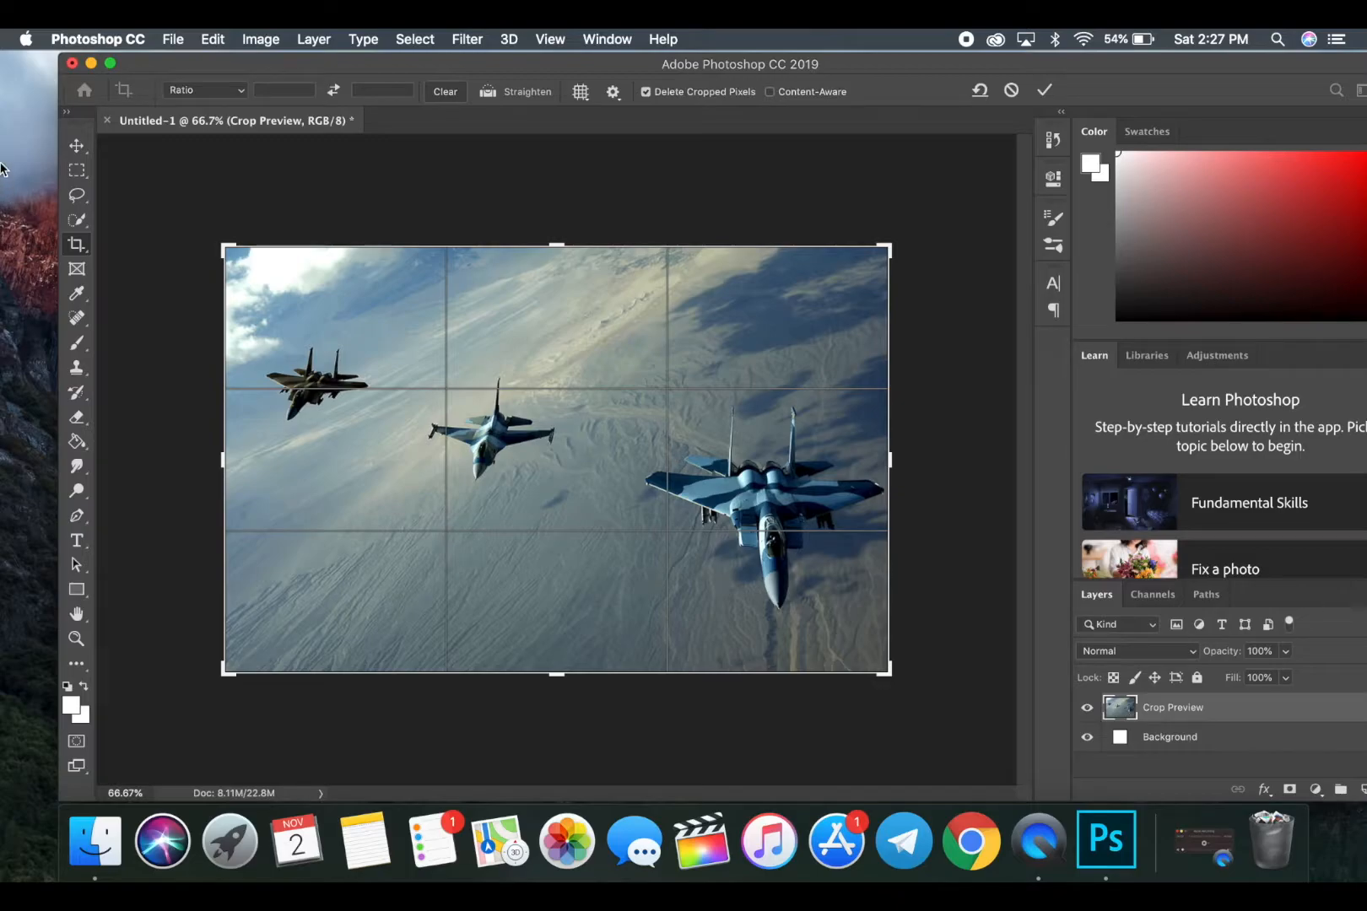
{"action": "left_click", "coordinate": [77, 145]}
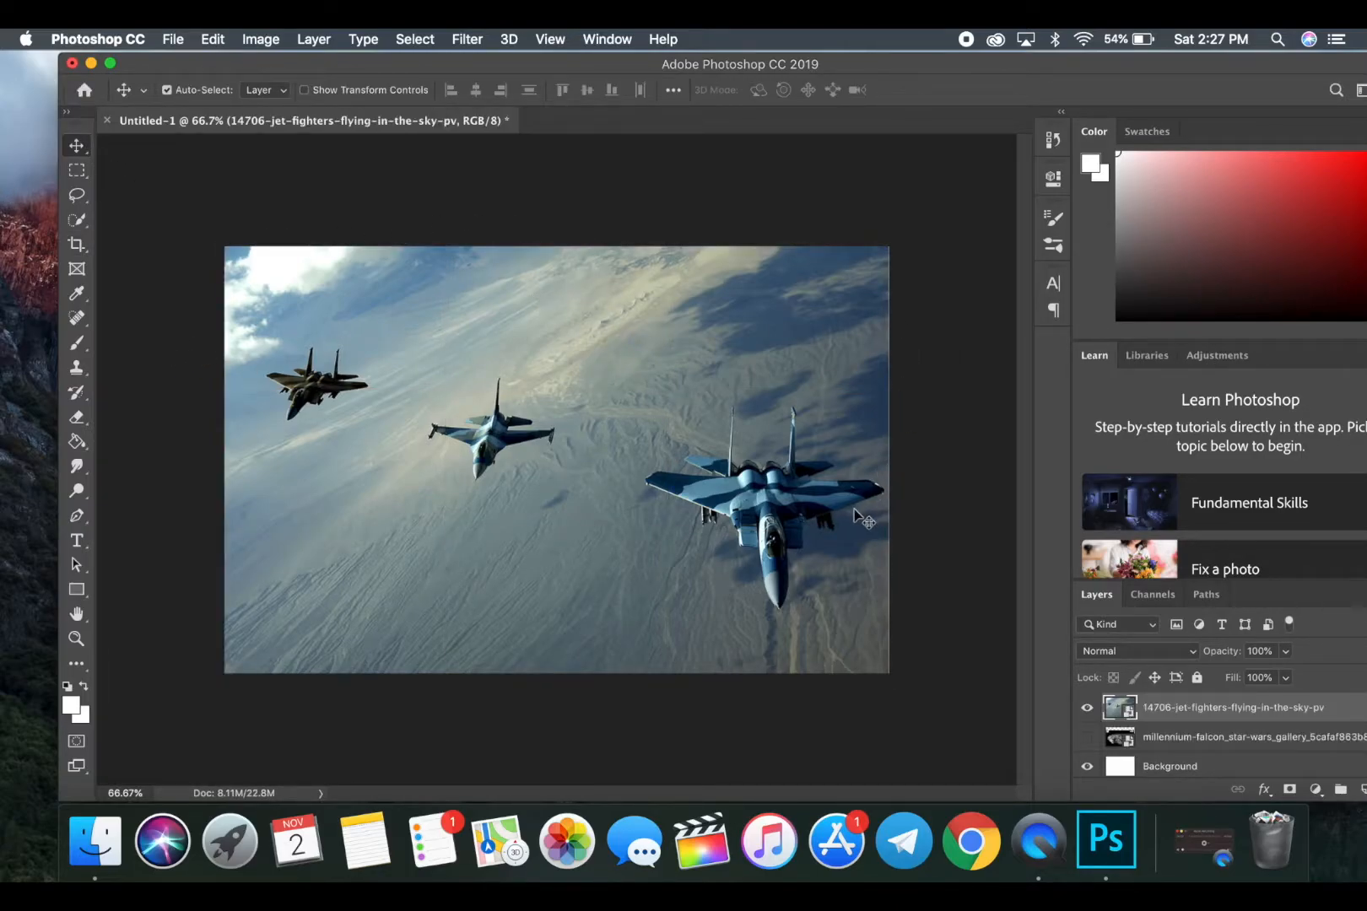
- Move the millennium-falcon layer to the top, hide the jet-fighters layer, and centre the ship image on the canvas
{"action": "left_click_drag", "start_coordinate": [1109, 736], "coordinate": [1158, 709]}
{"action": "left_click", "coordinate": [1087, 738]}
{"action": "left_click_drag", "start_coordinate": [581, 523], "coordinate": [582, 459]}
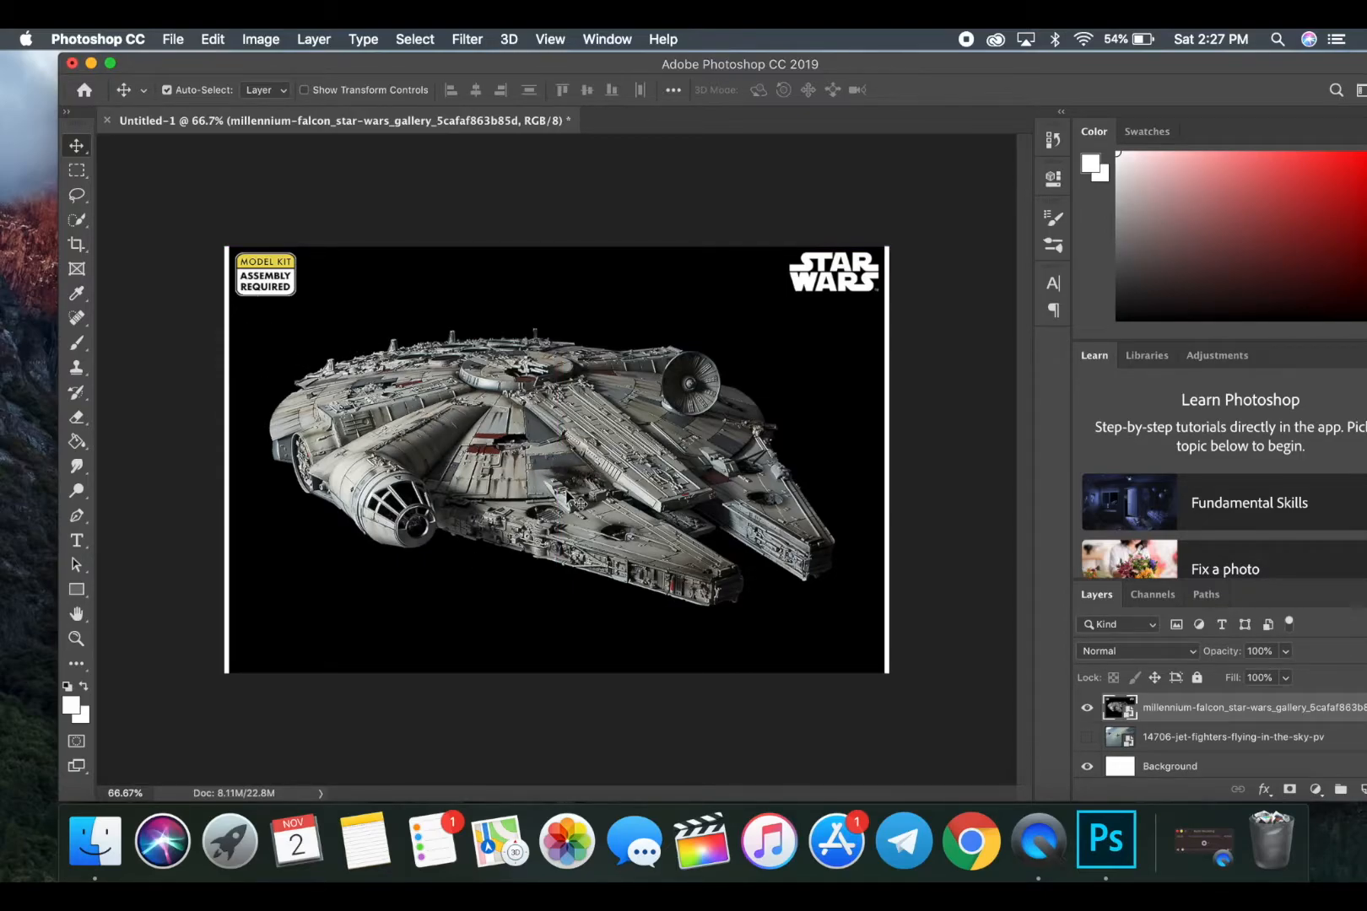
- Select the whole Millennium Falcon against its black background with the Quick Selection tool and copy it
{"action": "left_click", "coordinate": [76, 222]}
{"action": "mouse_move", "coordinate": [544, 424]}
{"action": "left_mouse_down"}
{"action": "mouse_move", "coordinate": [528, 415]}
{"action": "mouse_move", "coordinate": [556, 407]}
{"action": "mouse_move", "coordinate": [498, 372]}
{"action": "mouse_move", "coordinate": [391, 353]}
{"action": "mouse_move", "coordinate": [314, 383]}
{"action": "mouse_move", "coordinate": [291, 457]}
{"action": "mouse_move", "coordinate": [373, 491]}
{"action": "mouse_move", "coordinate": [395, 516]}
{"action": "mouse_move", "coordinate": [415, 506]}
{"action": "mouse_move", "coordinate": [418, 474]}
{"action": "mouse_move", "coordinate": [456, 505]}
{"action": "mouse_move", "coordinate": [628, 566]}
{"action": "mouse_move", "coordinate": [609, 570]}
{"action": "mouse_move", "coordinate": [693, 587]}
{"action": "mouse_move", "coordinate": [735, 582]}
{"action": "mouse_move", "coordinate": [696, 572]}
{"action": "mouse_move", "coordinate": [601, 504]}
{"action": "mouse_move", "coordinate": [654, 474]}
{"action": "mouse_move", "coordinate": [692, 511]}
{"action": "mouse_move", "coordinate": [686, 525]}
{"action": "mouse_move", "coordinate": [829, 553]}
{"action": "mouse_move", "coordinate": [806, 573]}
{"action": "mouse_move", "coordinate": [736, 459]}
{"action": "mouse_move", "coordinate": [755, 418]}
{"action": "mouse_move", "coordinate": [726, 388]}
{"action": "mouse_move", "coordinate": [680, 396]}
{"action": "mouse_move", "coordinate": [537, 346]}
{"action": "left_mouse_up"}
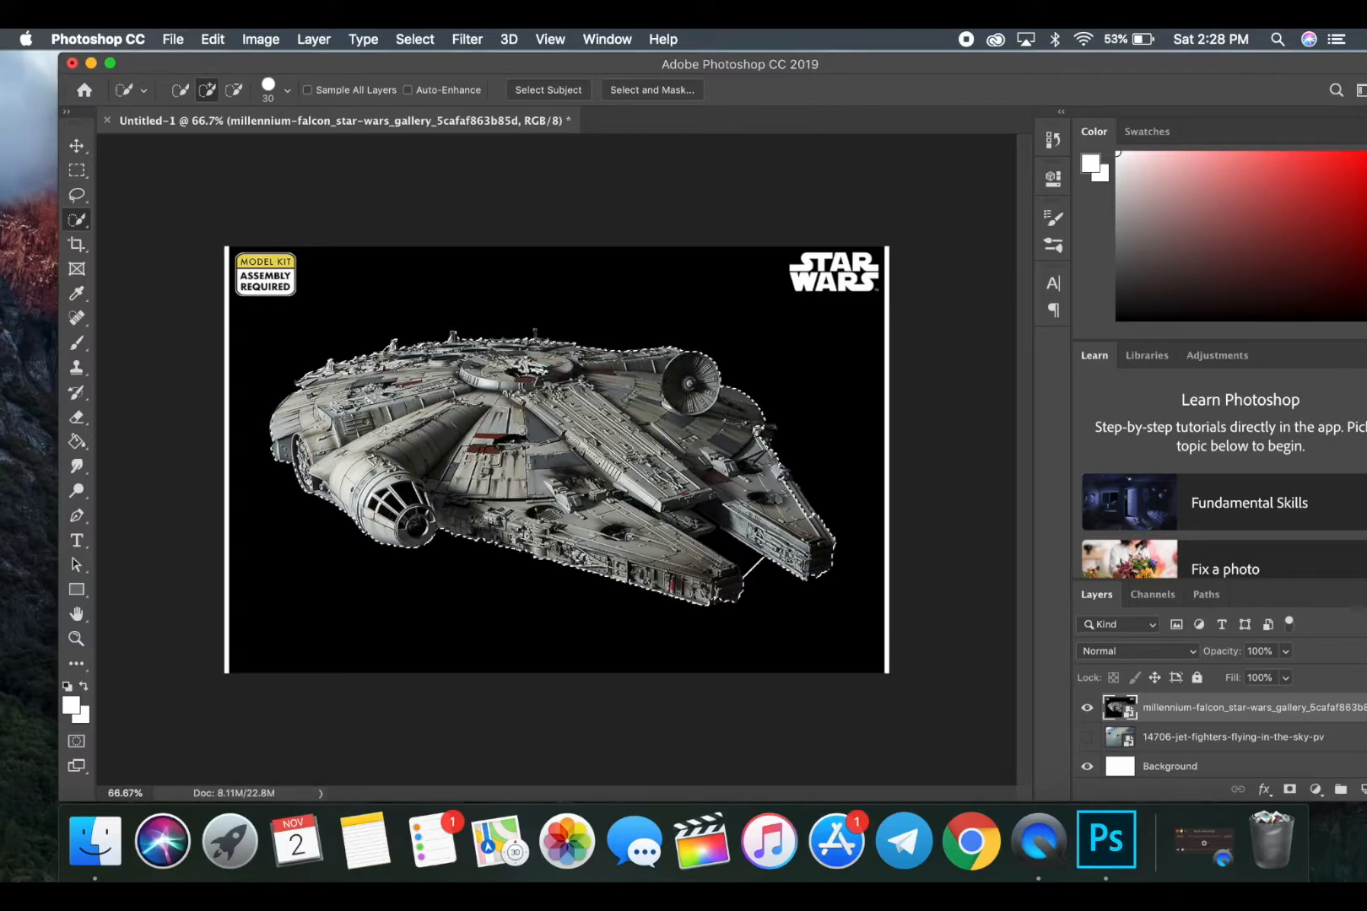
{"action": "key", "text": "super+z"}
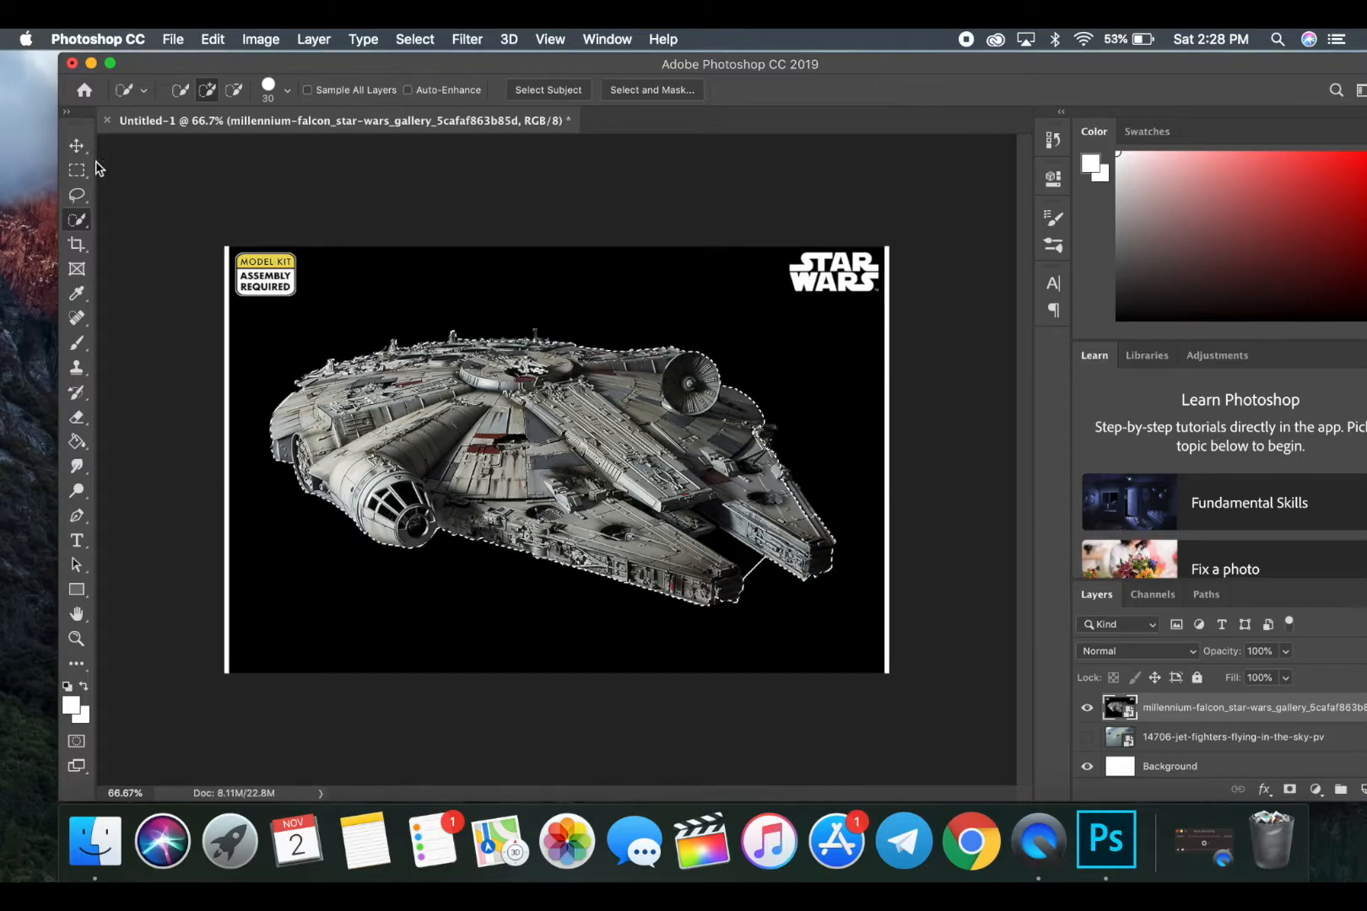
- Clear the selection around the Millennium Falcon
{"action": "key", "text": "v"}
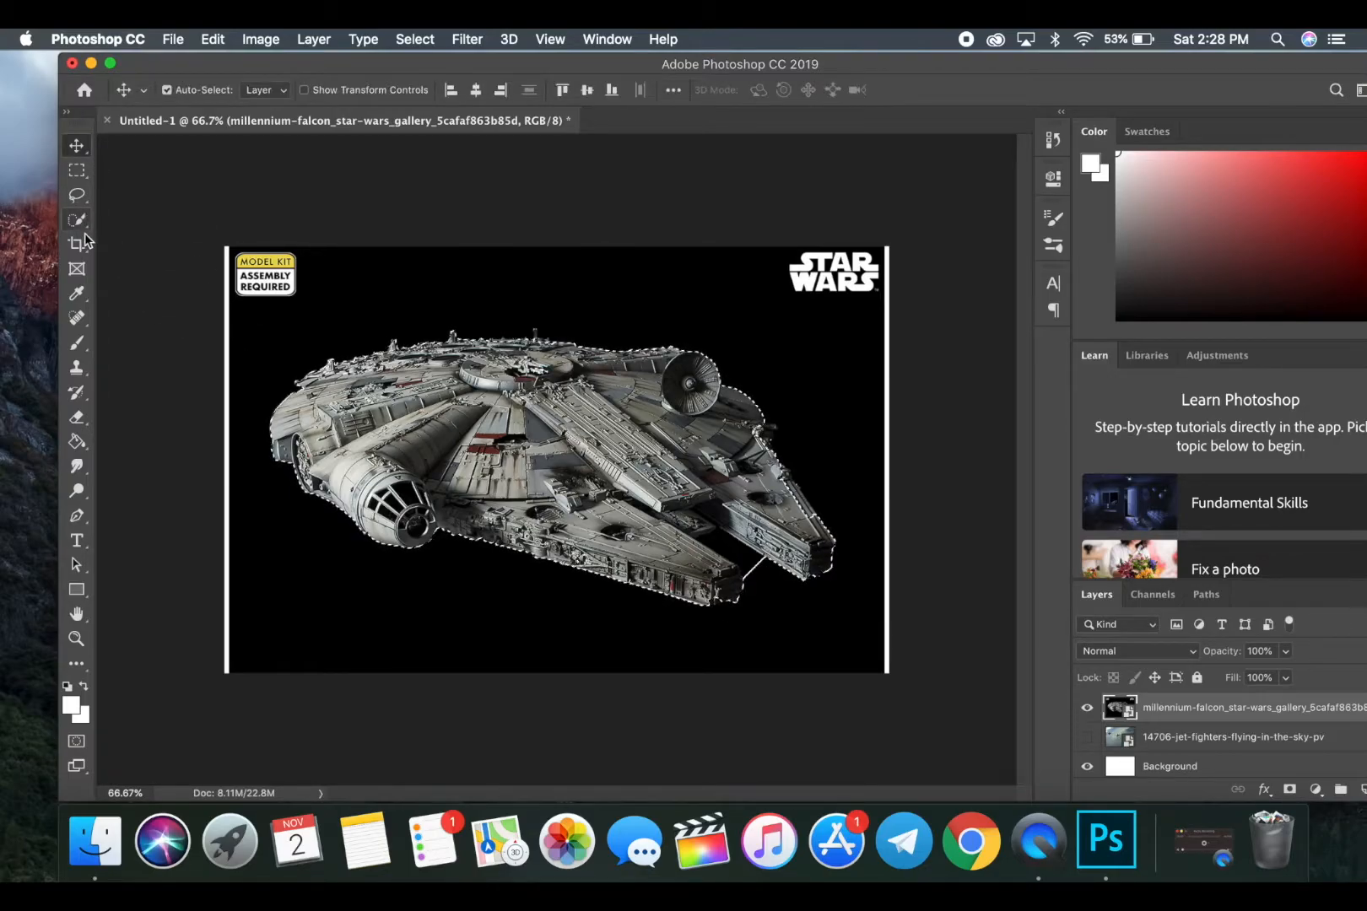
{"action": "right_click", "coordinate": [527, 454]}
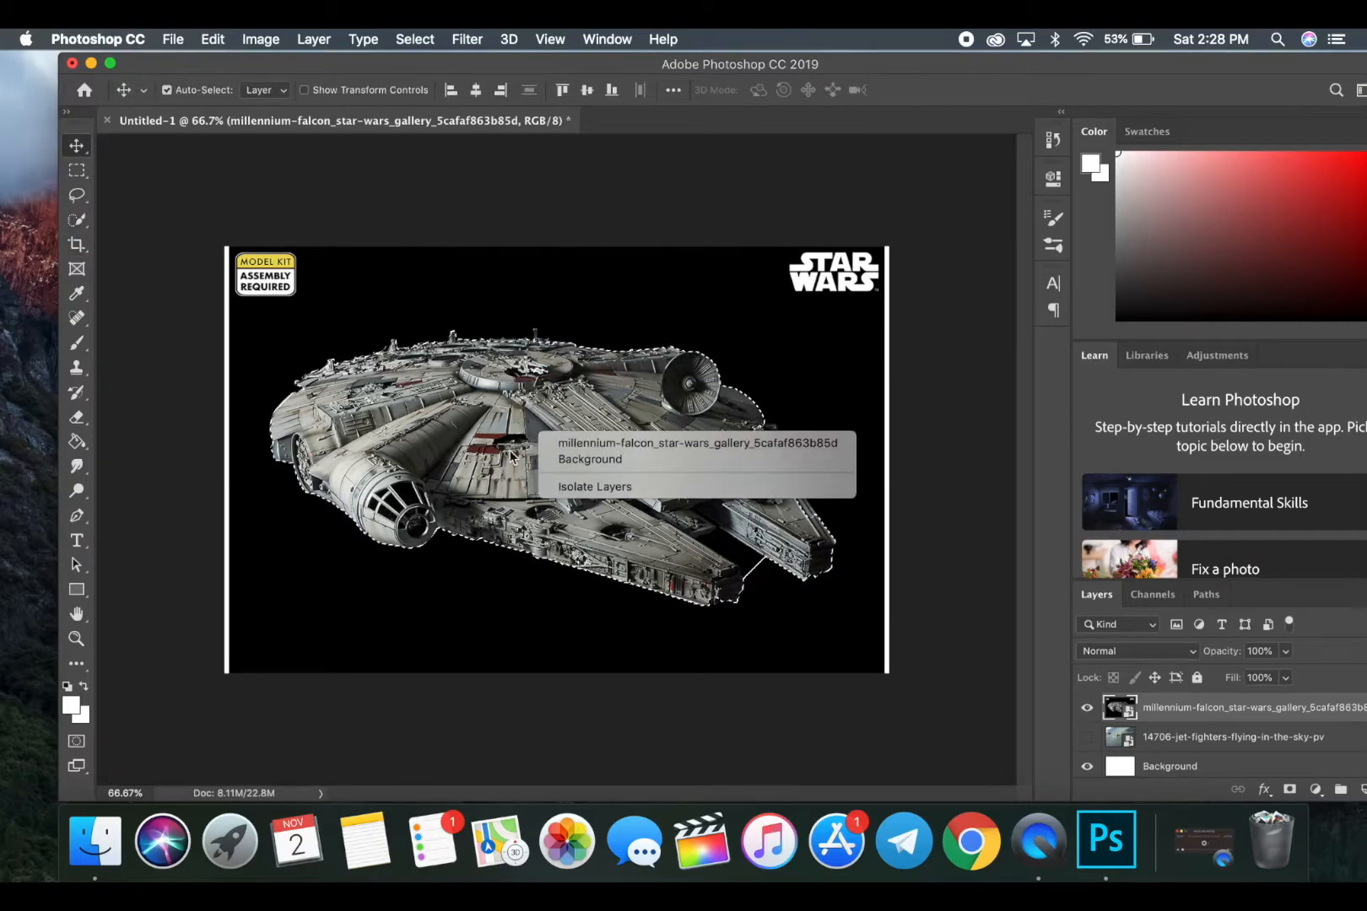
{"action": "left_click", "coordinate": [80, 220]}
{"action": "left_click", "coordinate": [81, 220]}
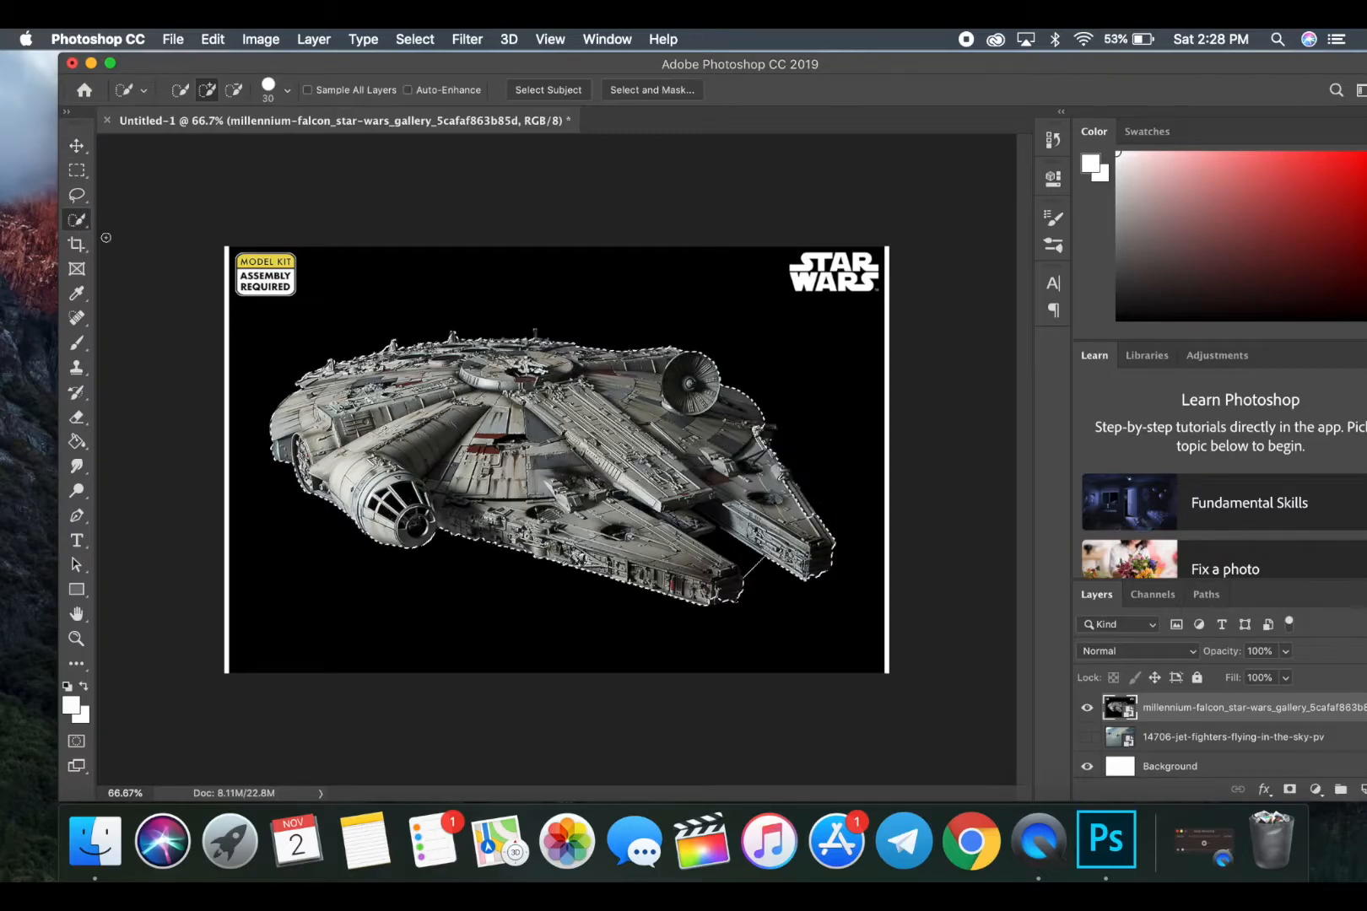
{"action": "right_click", "coordinate": [518, 409]}
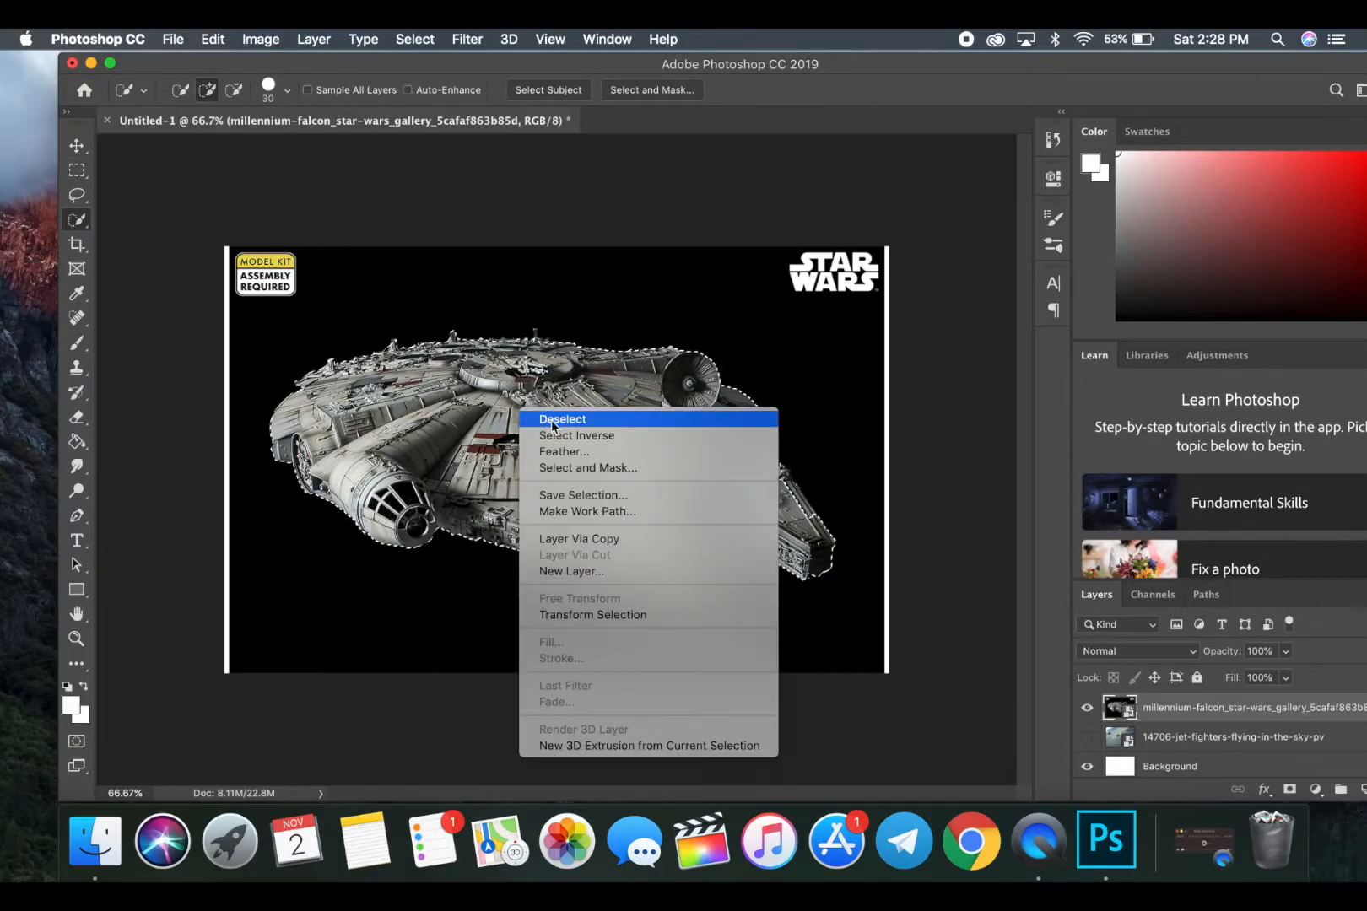
{"action": "left_click", "coordinate": [547, 422]}
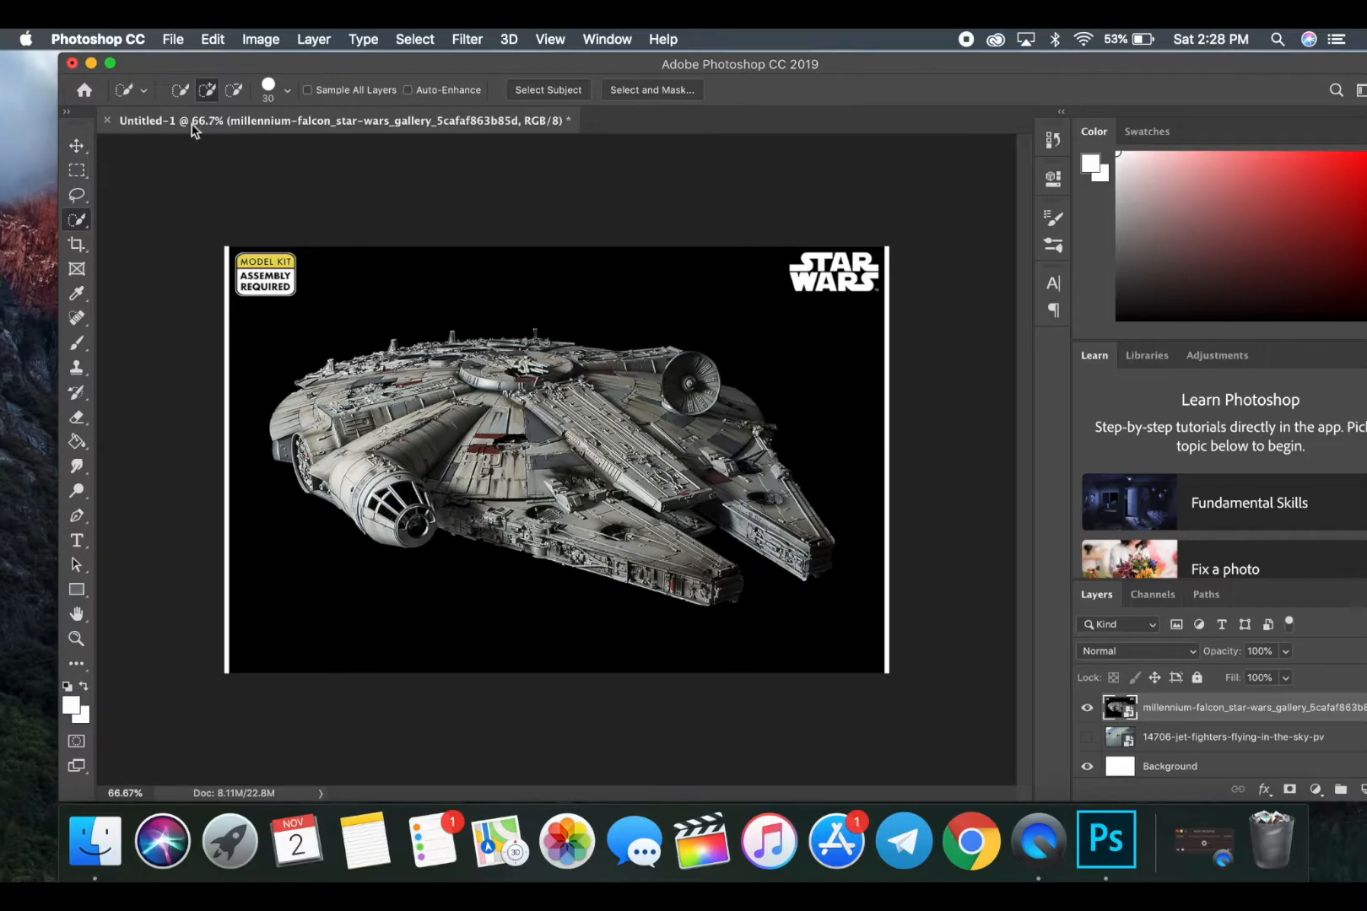
- Paste the copied ship as a new layer over the original and delete the original millennium-falcon layer
{"action": "left_click", "coordinate": [90, 148]}
{"action": "key", "text": "super+v"}
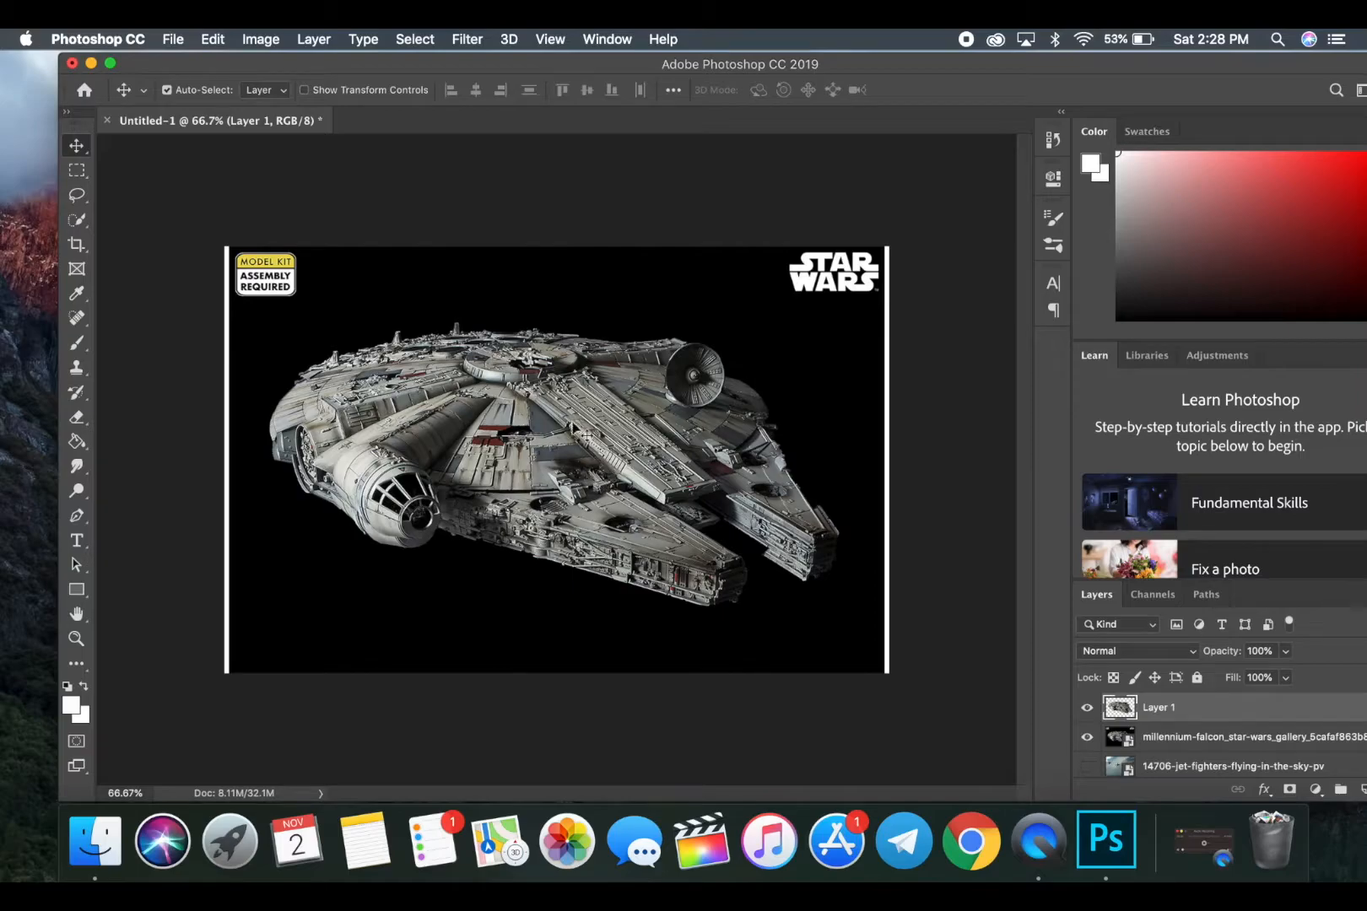
{"action": "left_click", "coordinate": [1160, 739]}
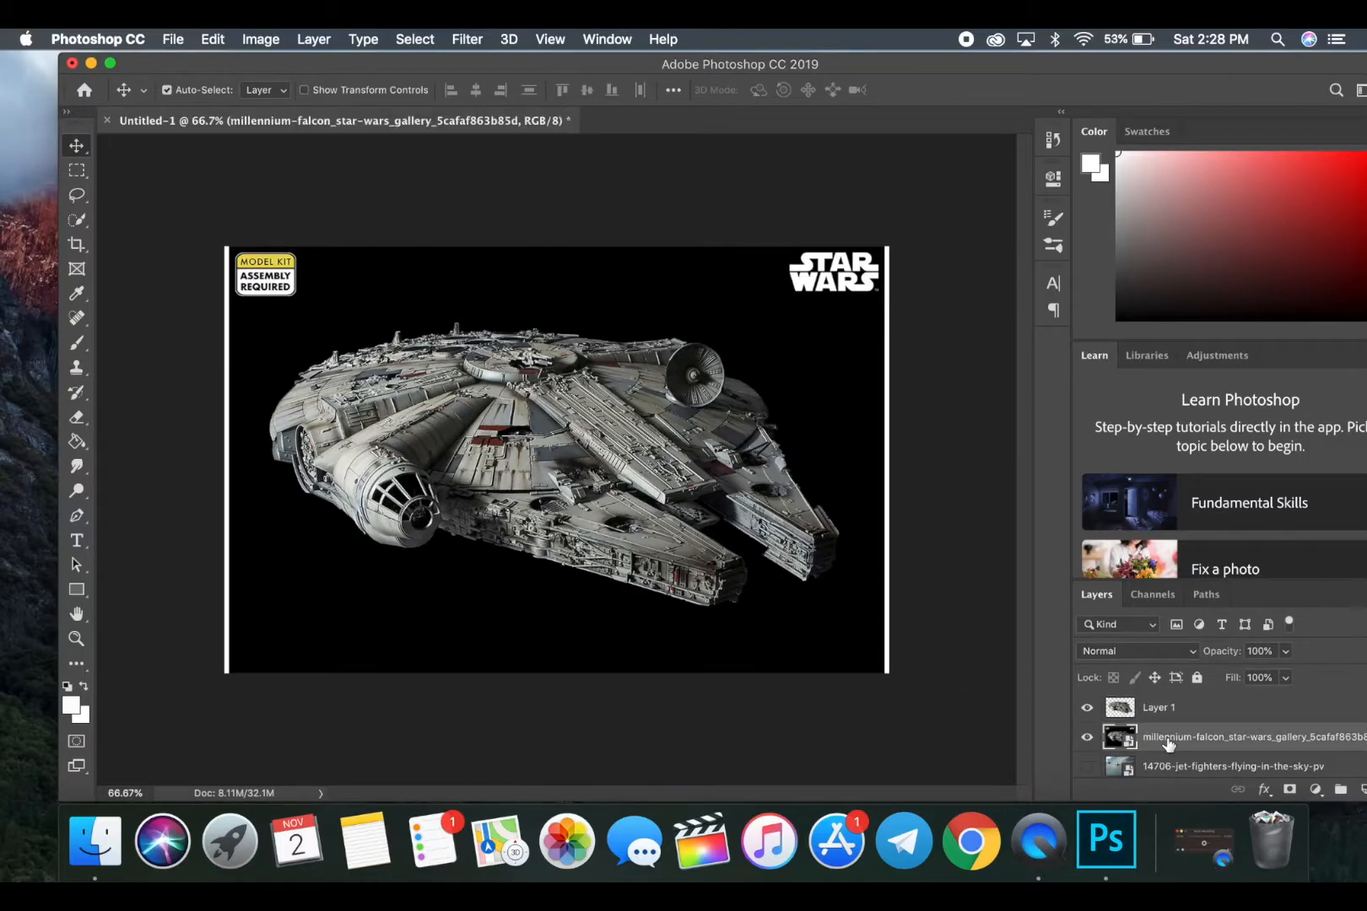
{"action": "key", "text": "BackSpace"}
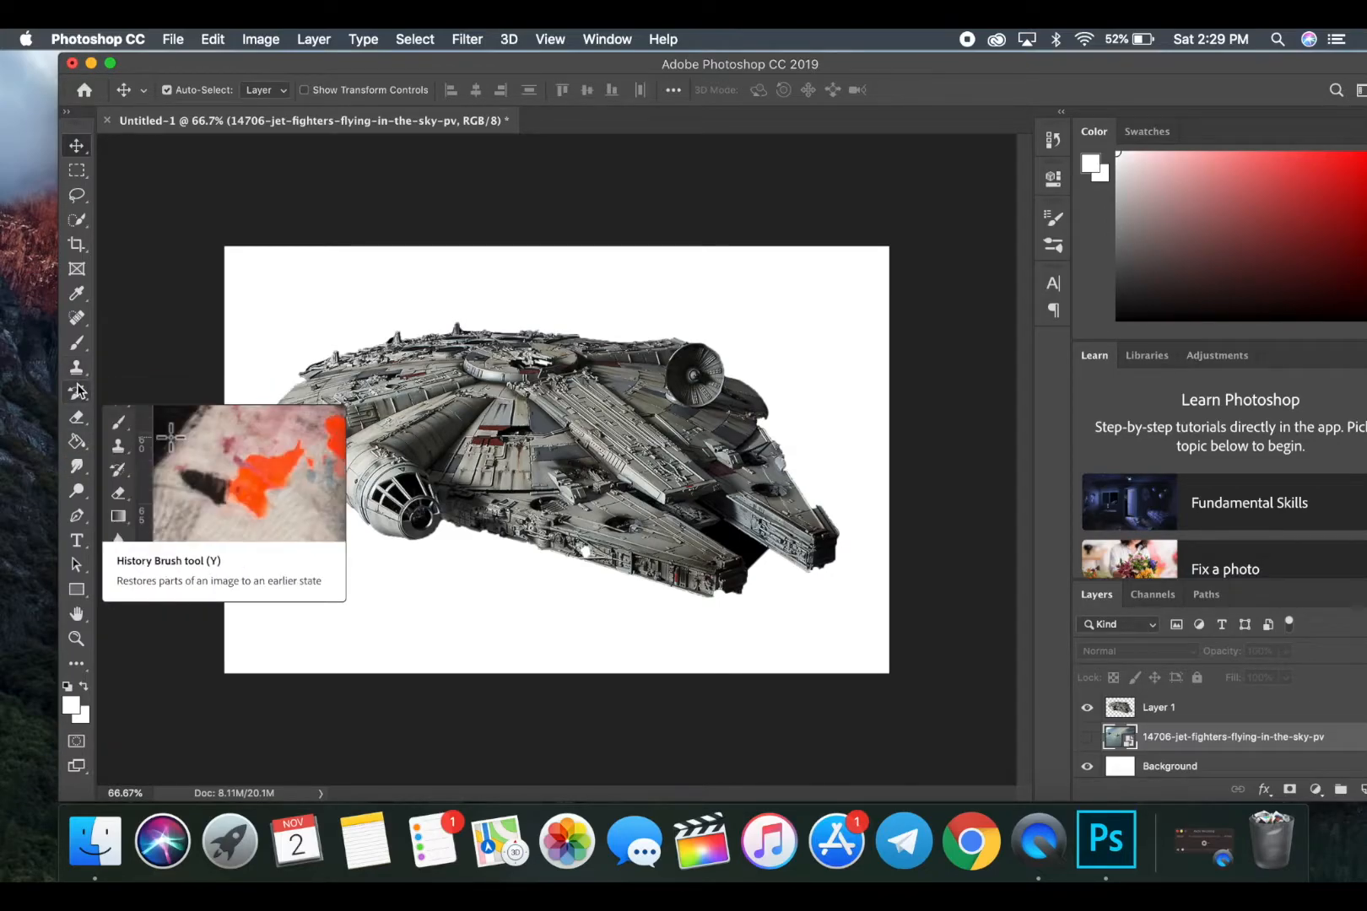
- Switch to the Spot Healing Brush and make the ship cutout on Layer 1 the active layer
{"action": "left_click", "coordinate": [78, 319]}
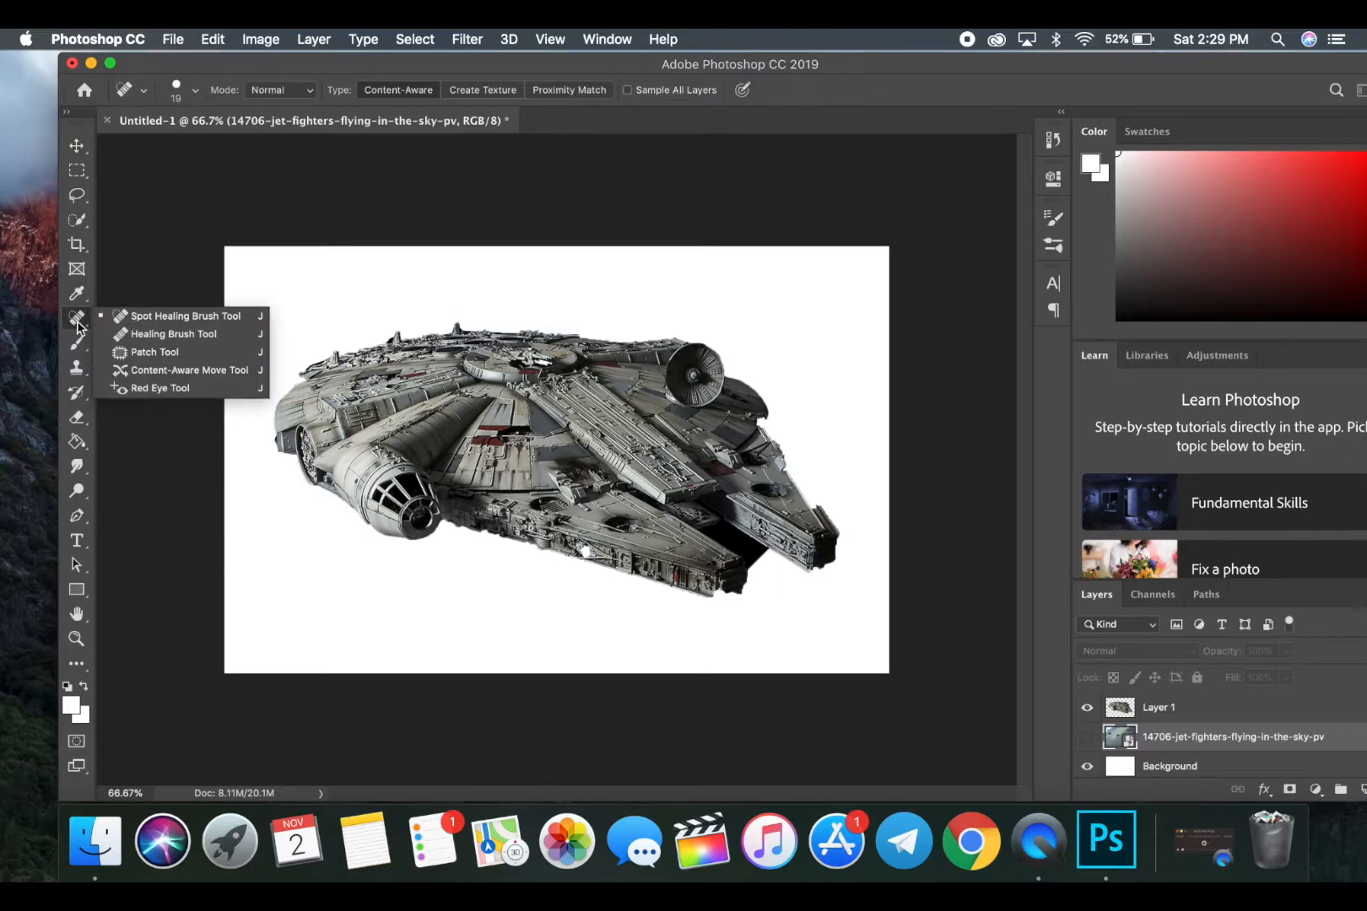
{"action": "left_click", "coordinate": [82, 326]}
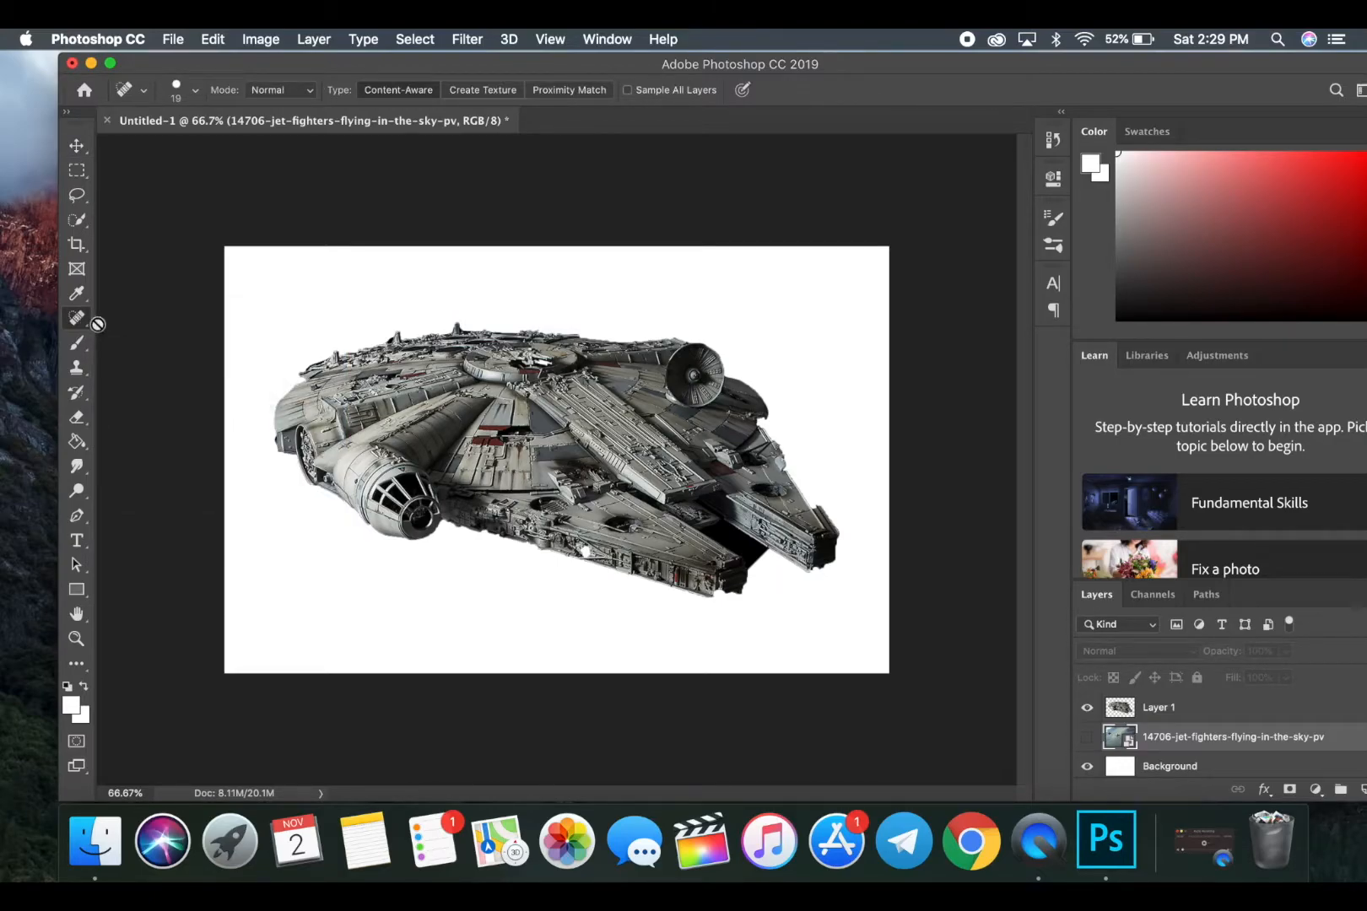
{"action": "left_click", "coordinate": [422, 433]}
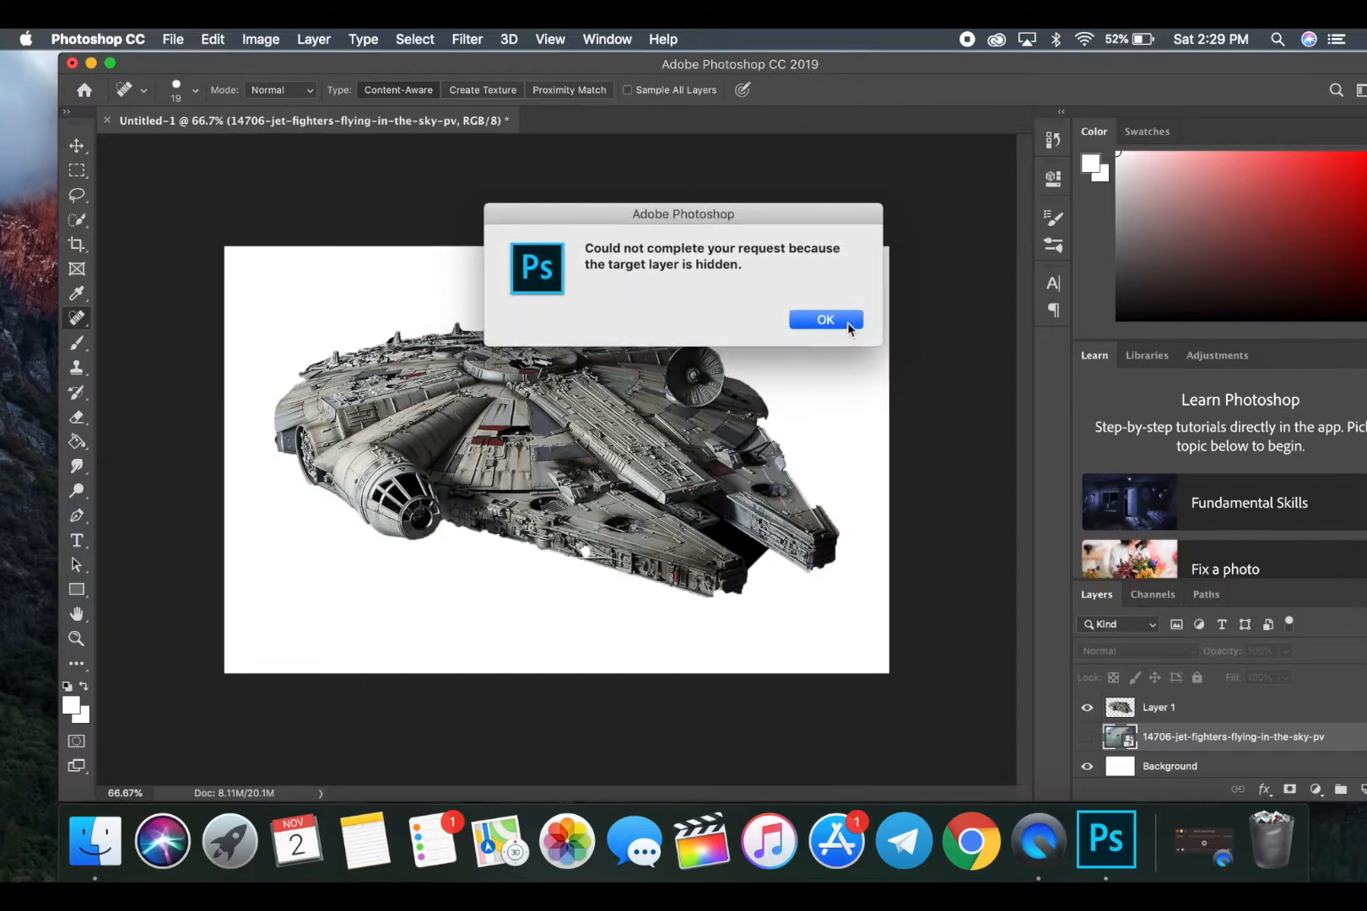
{"action": "left_click", "coordinate": [843, 327]}
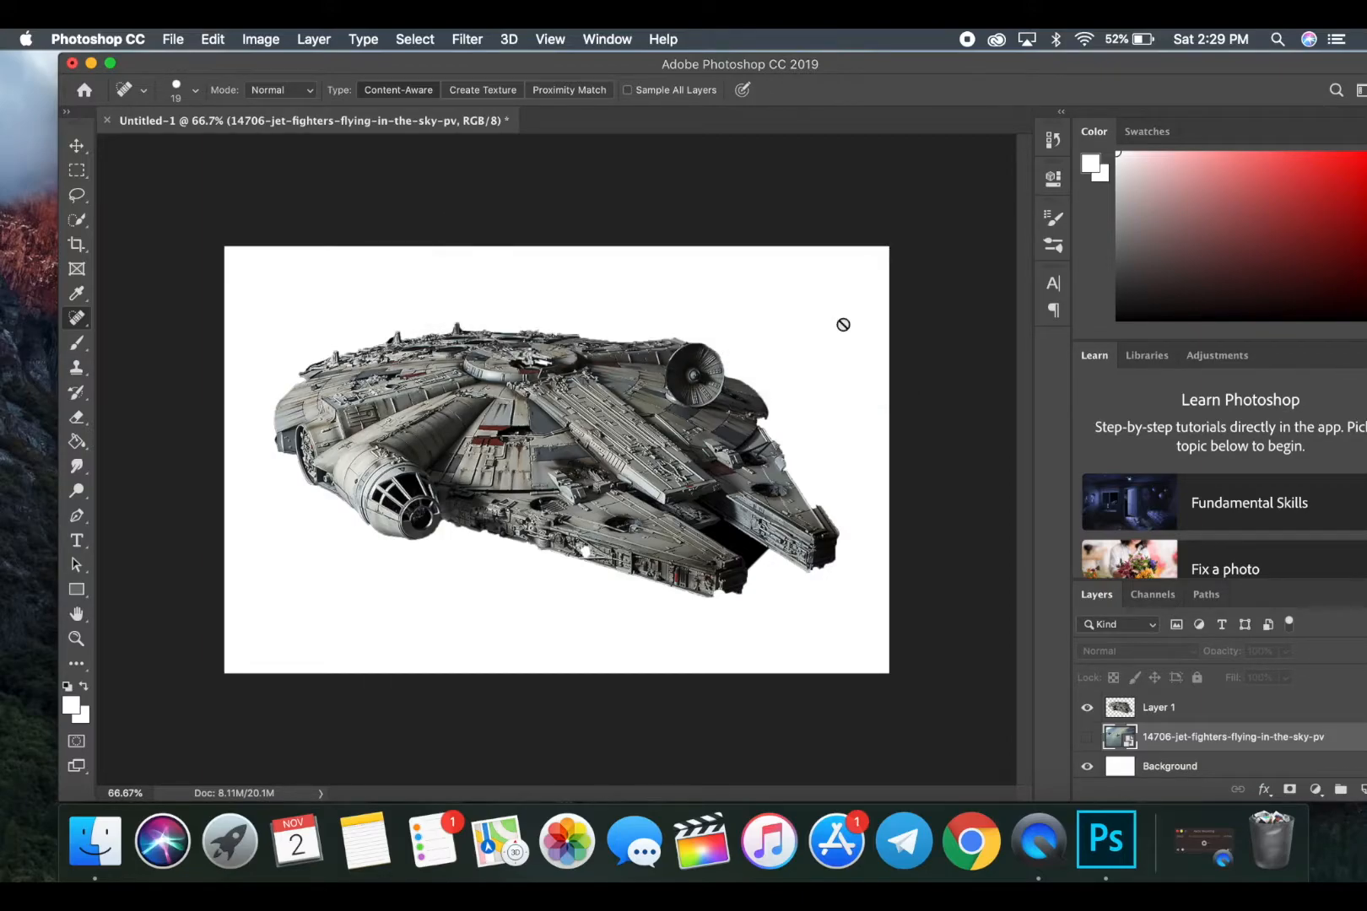
{"action": "left_click", "coordinate": [1165, 713]}
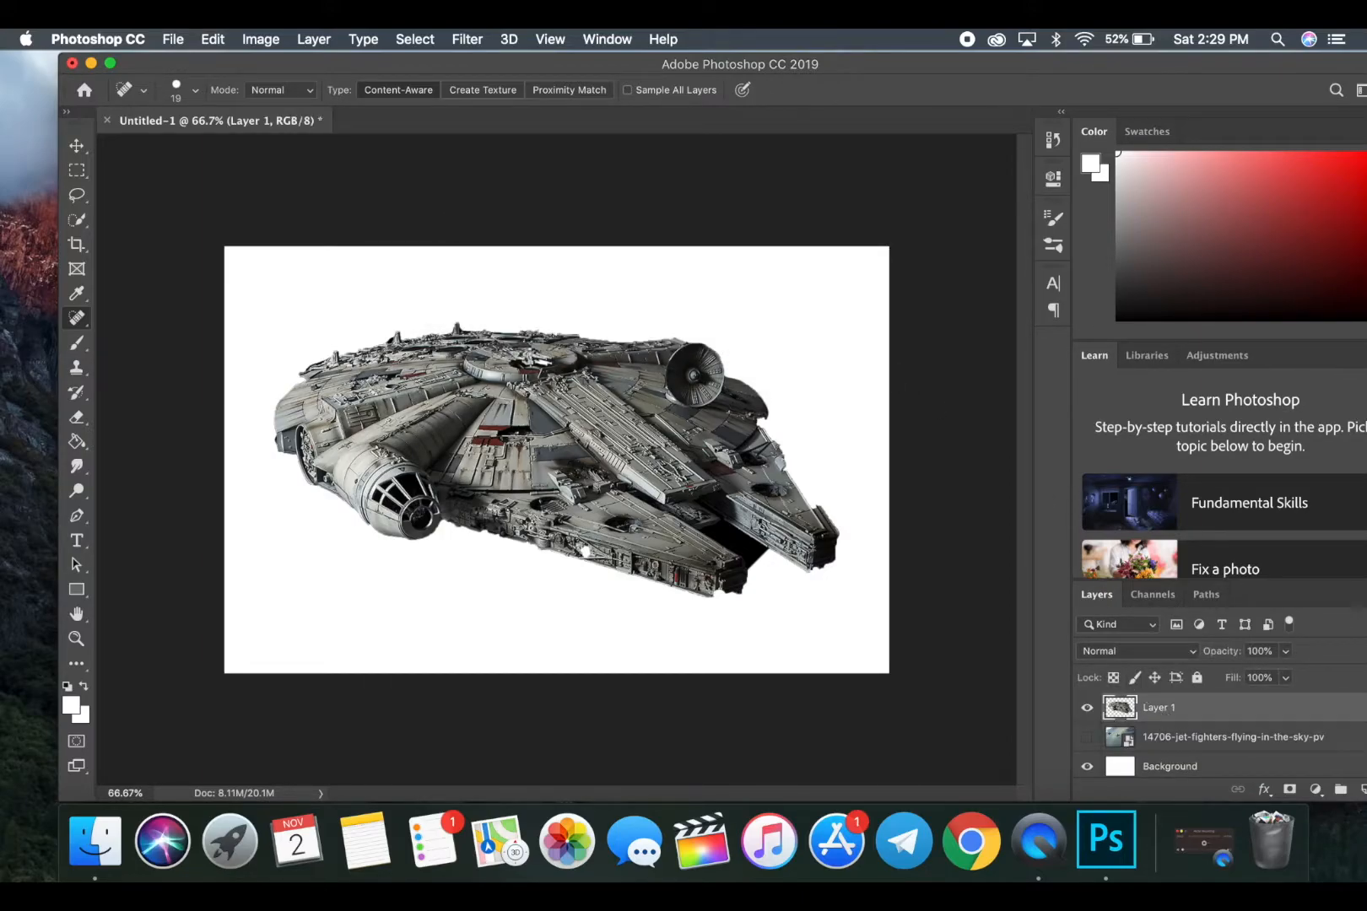
- Try to fill the white hole in the ship's lower hull with the Spot Healing Brush at size 67, and undo it
{"action": "left_click", "coordinate": [193, 91]}
{"action": "left_click_drag", "start_coordinate": [156, 140], "coordinate": [168, 143]}
{"action": "left_click", "coordinate": [191, 93]}
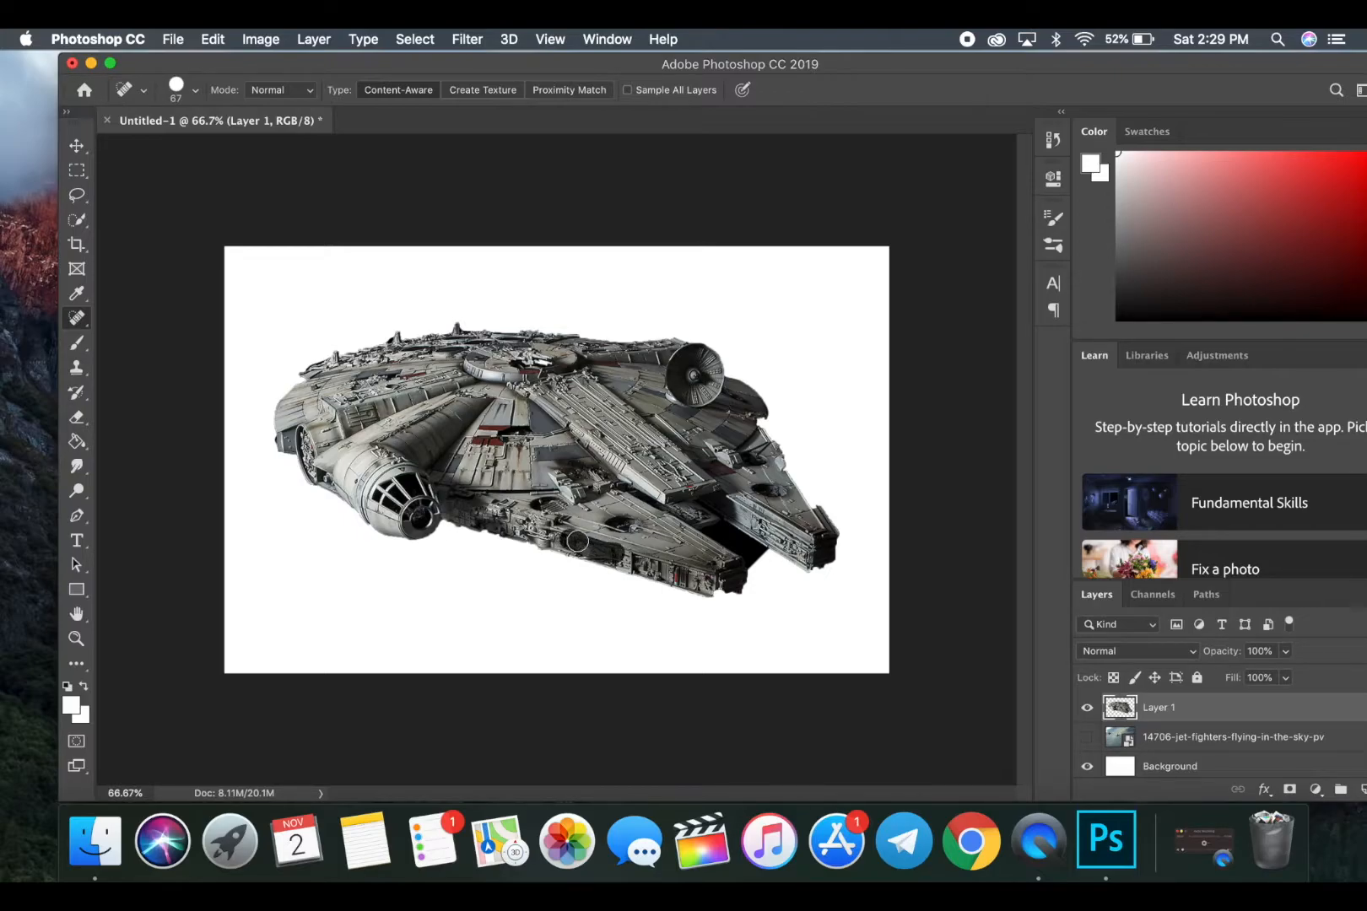
{"action": "left_click_drag", "start_coordinate": [577, 545], "coordinate": [609, 547]}
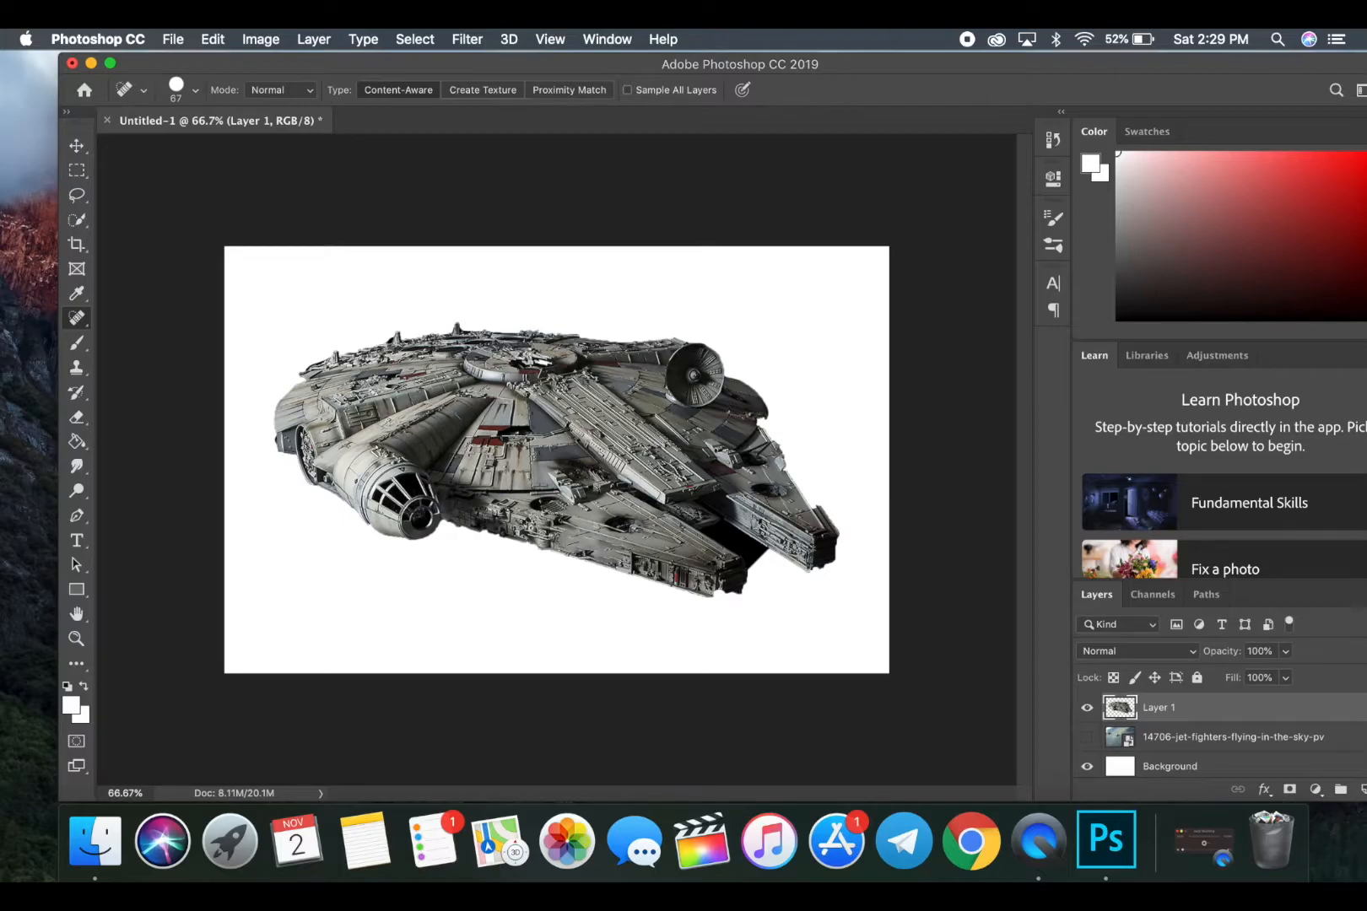
{"action": "key", "text": "super+z"}
- Retry filling the hull hole up close with the 67 px Spot Healing Brush, undo it, and reduce the brush size to 37 px
{"action": "left_click", "coordinate": [76, 639]}
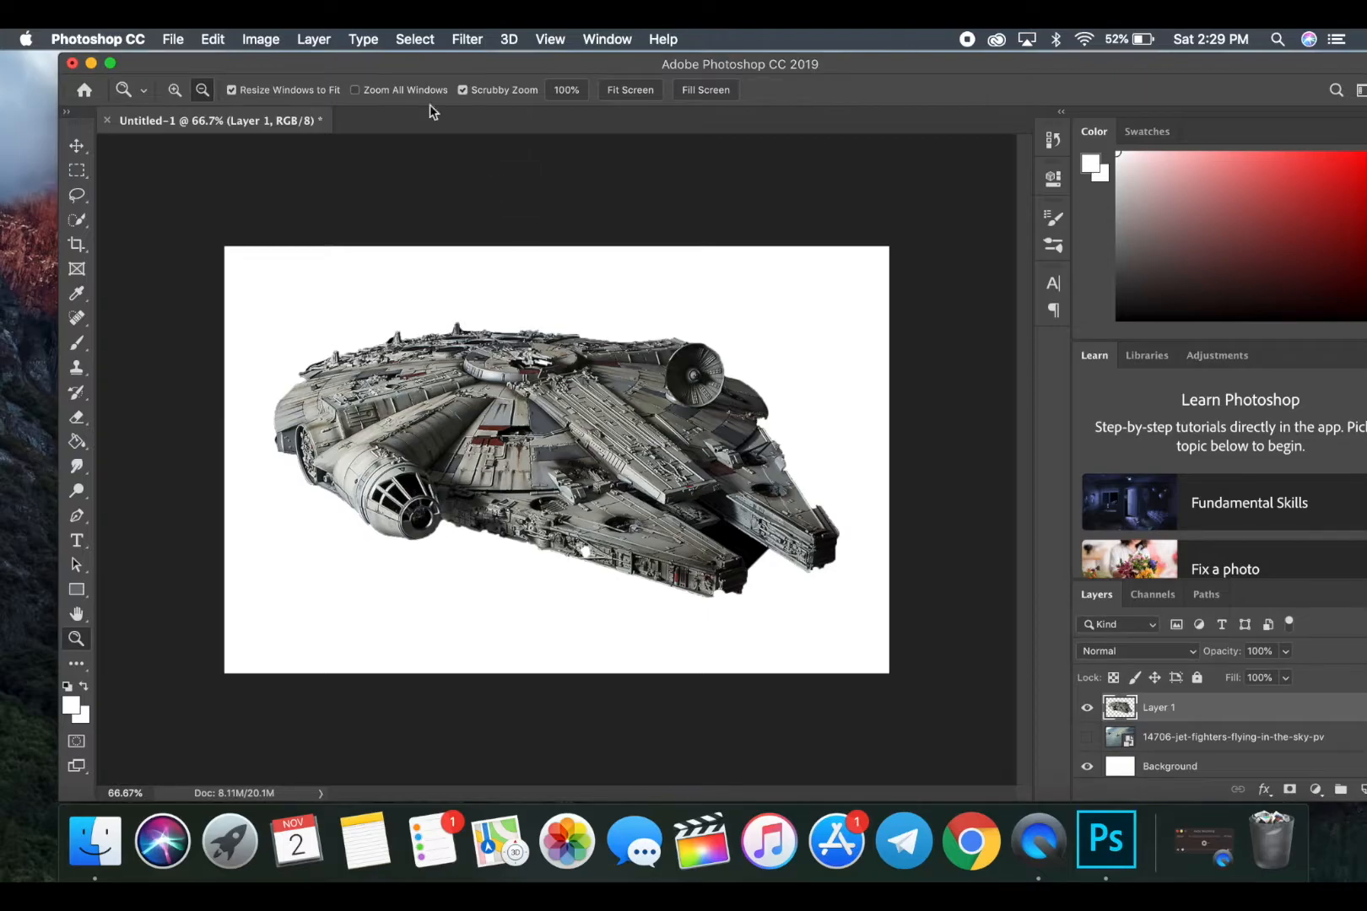
{"action": "left_click", "coordinate": [175, 90]}
{"action": "left_click", "coordinate": [589, 567]}
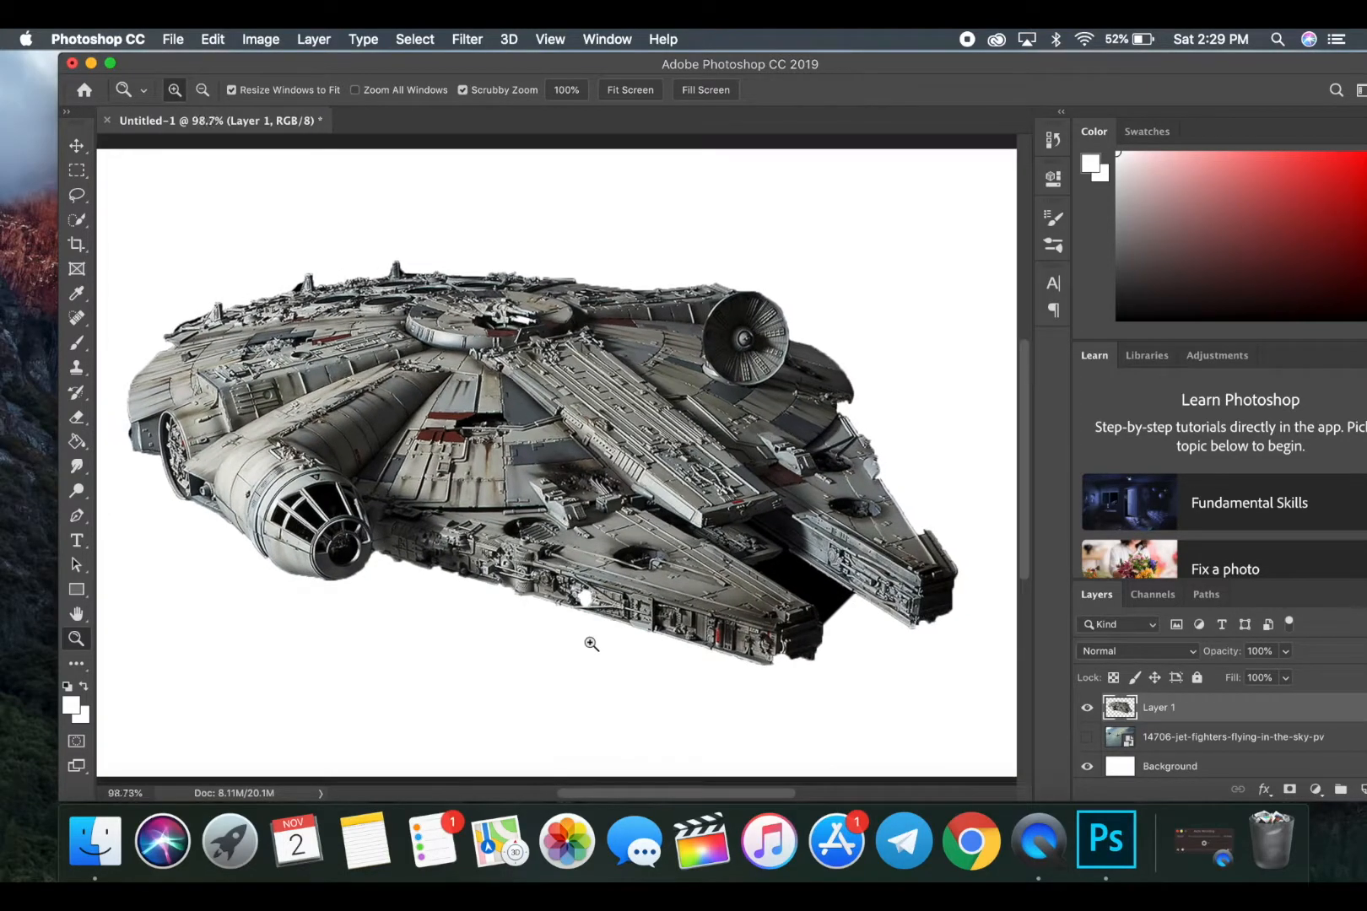
{"action": "left_click", "coordinate": [589, 564]}
{"action": "left_click", "coordinate": [594, 522]}
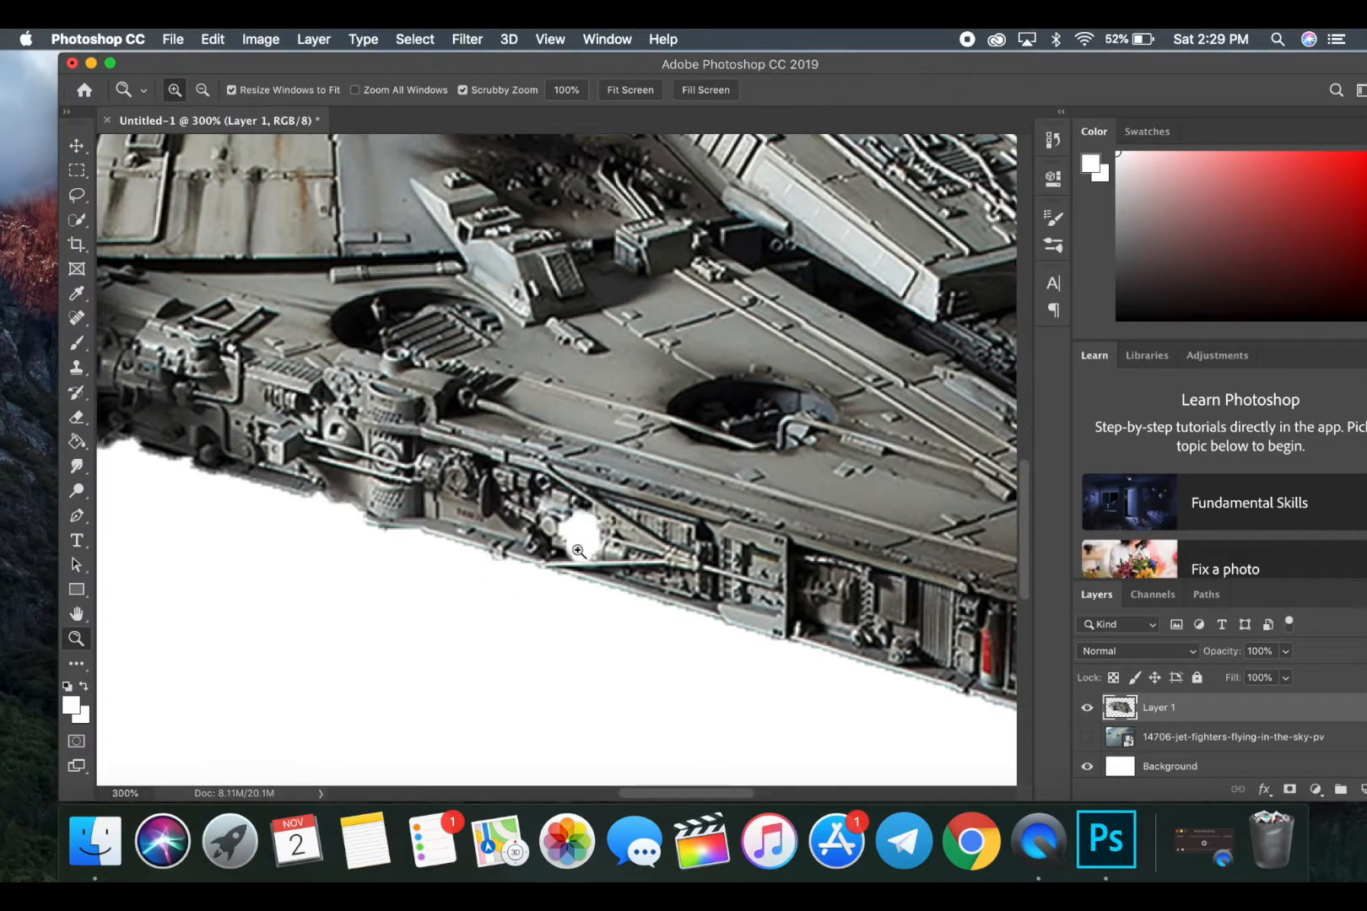
{"action": "left_click", "coordinate": [592, 524]}
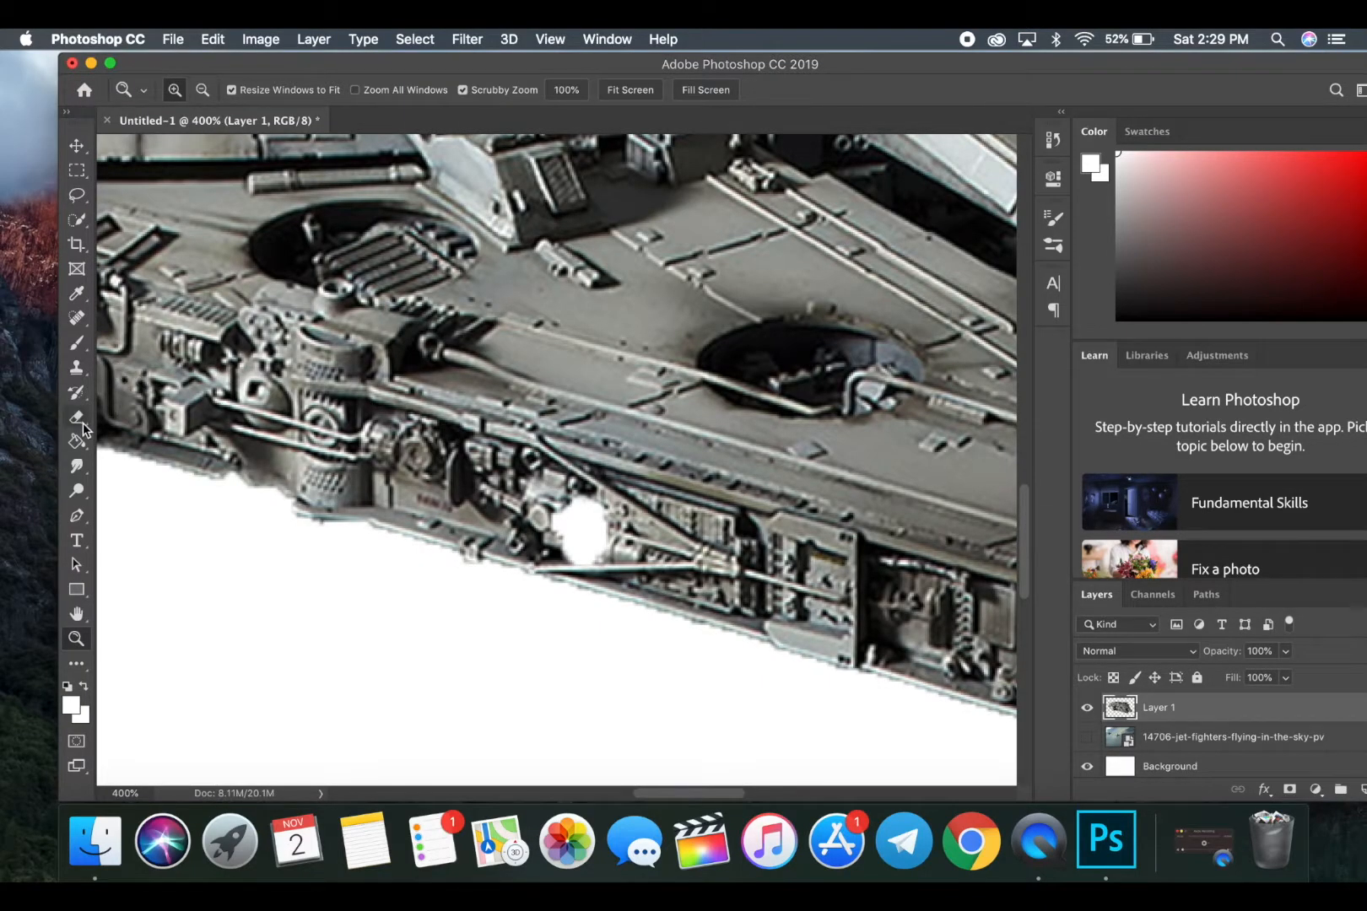
{"action": "left_click", "coordinate": [76, 318]}
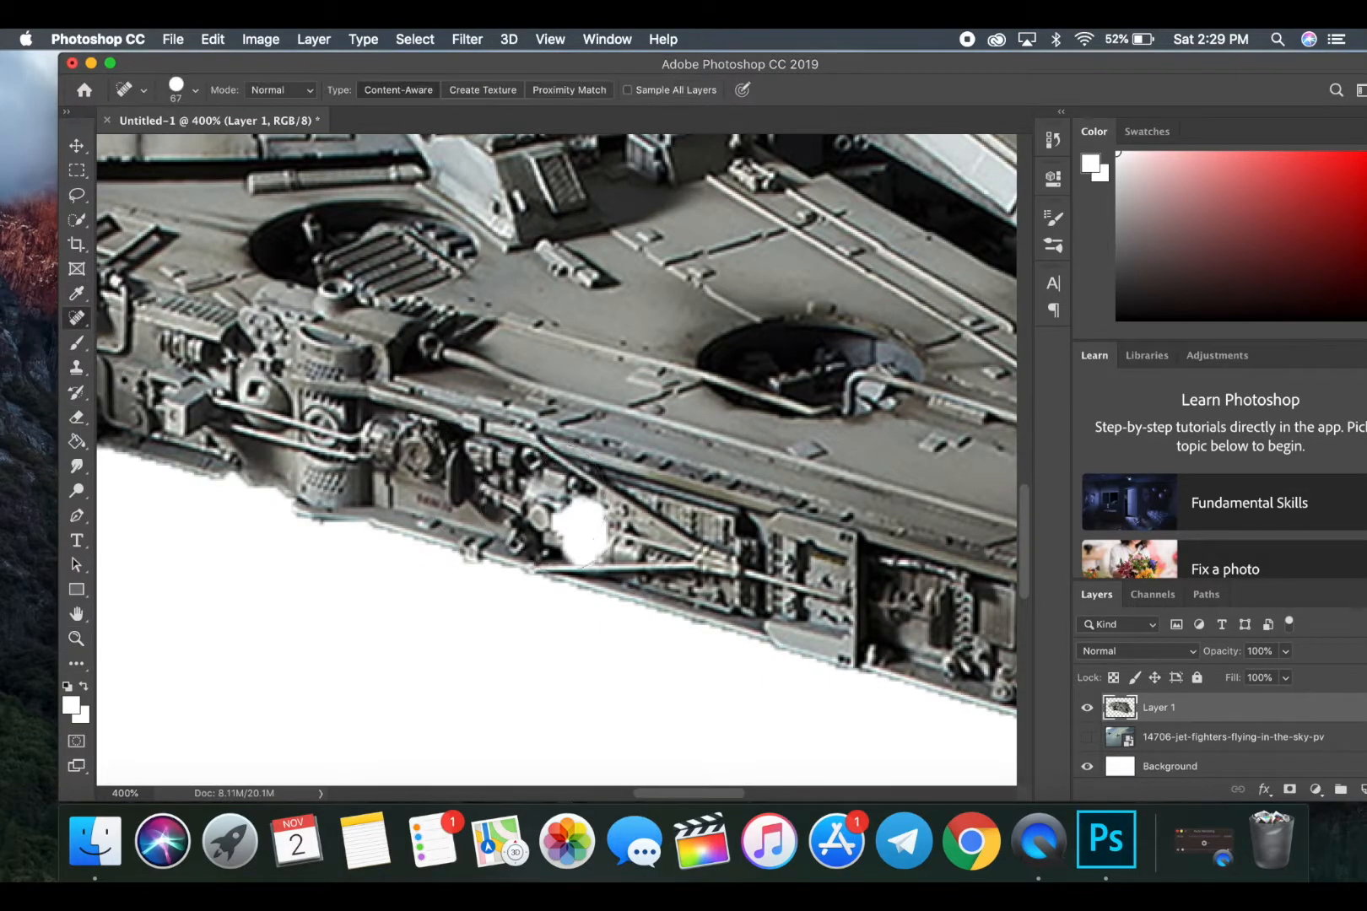
{"action": "left_click", "coordinate": [580, 519]}
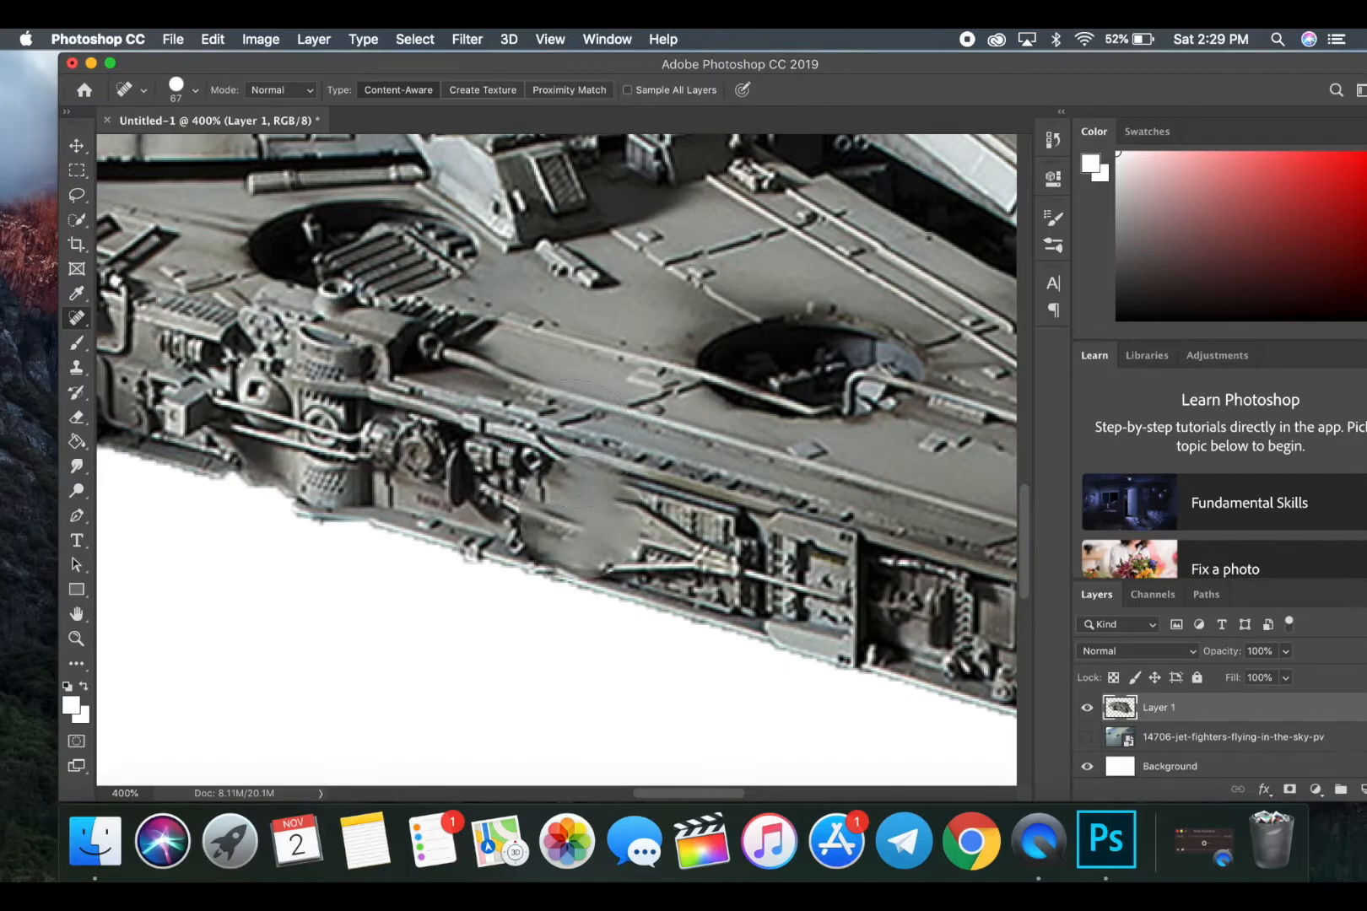
{"action": "key", "text": "super+z"}
{"action": "left_click", "coordinate": [195, 90]}
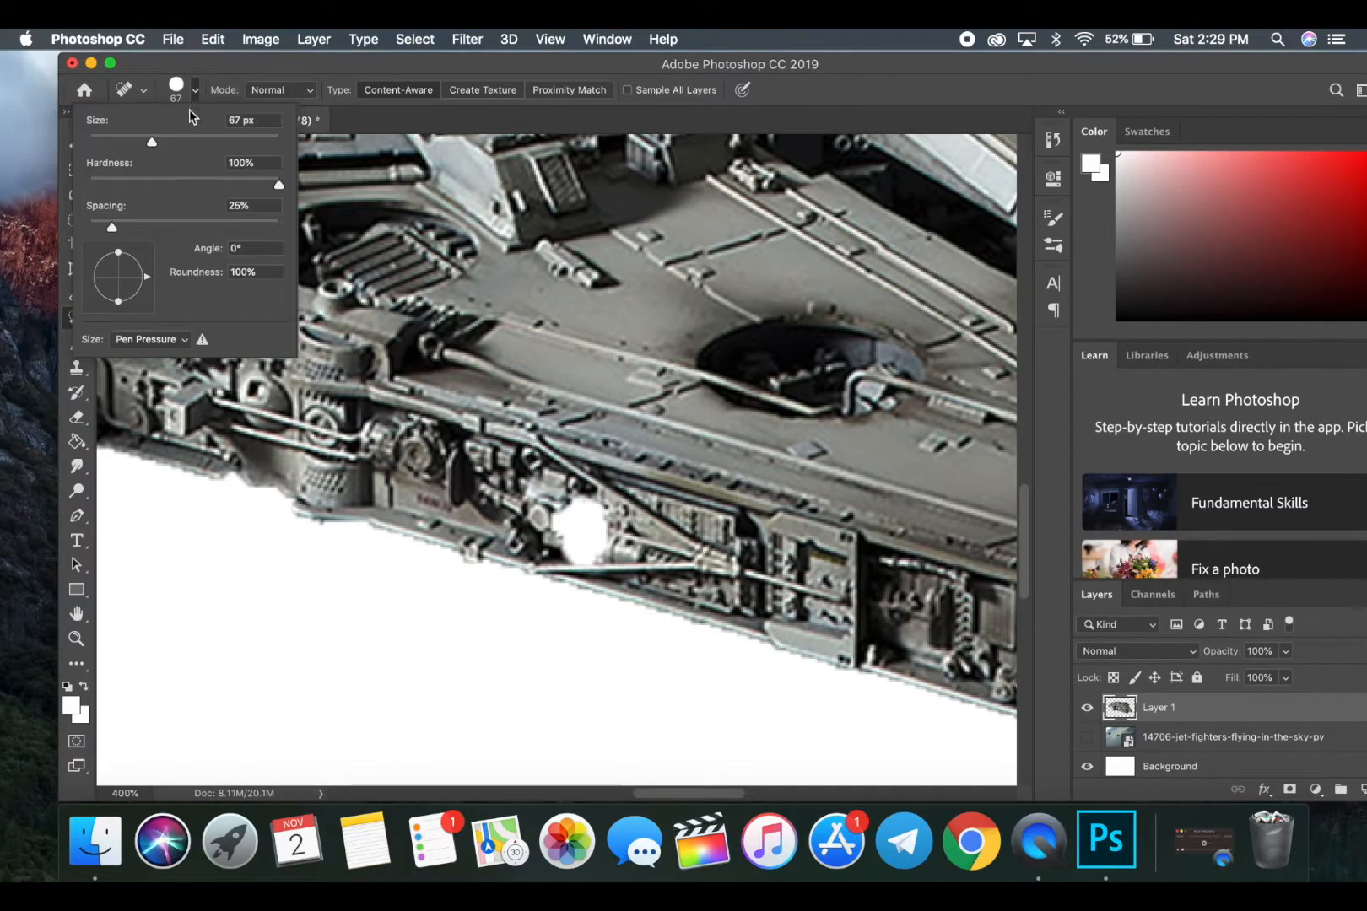
{"action": "left_click", "coordinate": [193, 91]}
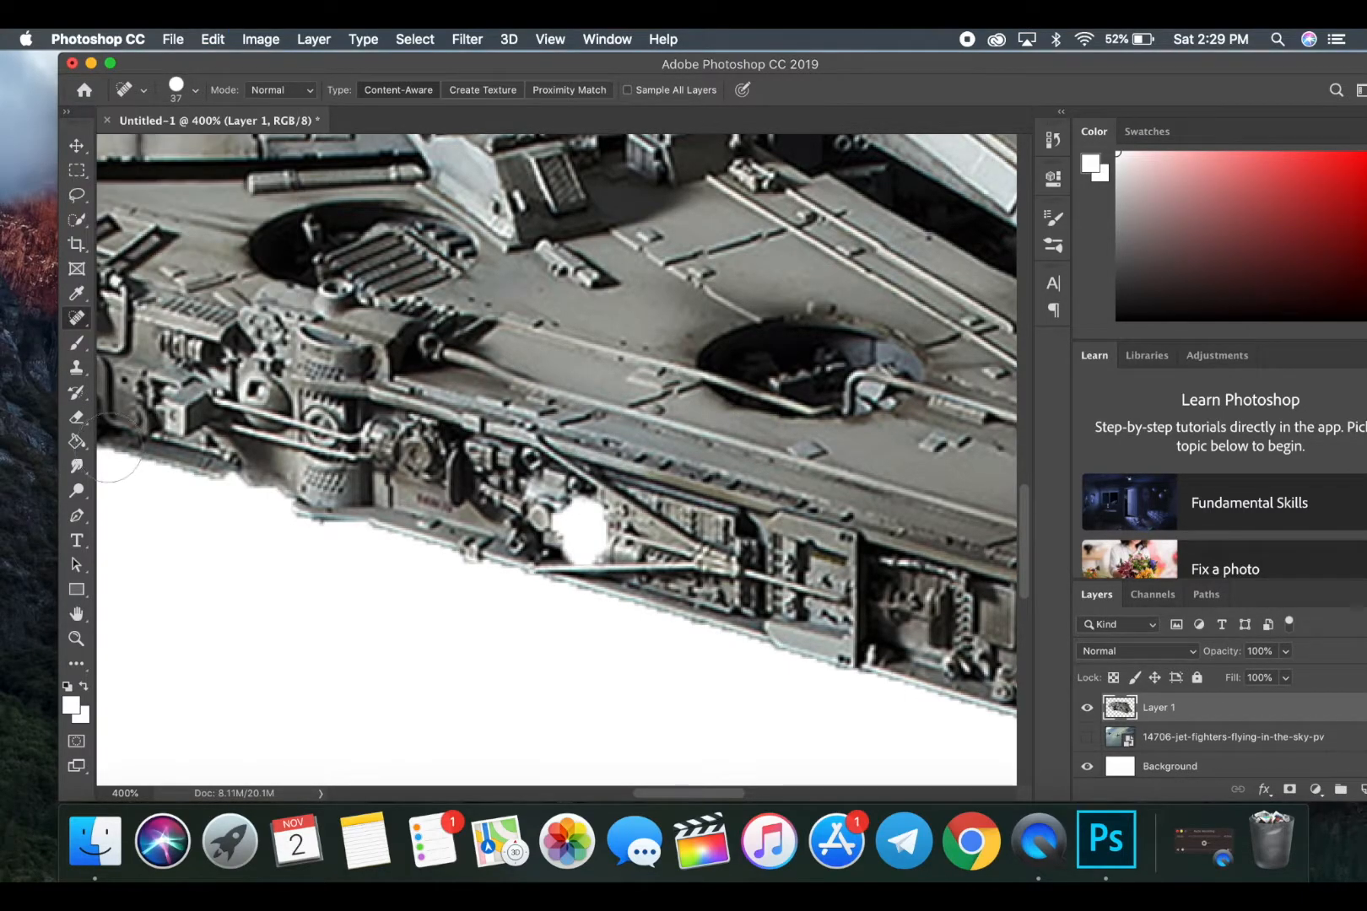
- Switch to the Clone Stamp tool and set its brush size to 22 px
{"action": "left_click", "coordinate": [79, 371]}
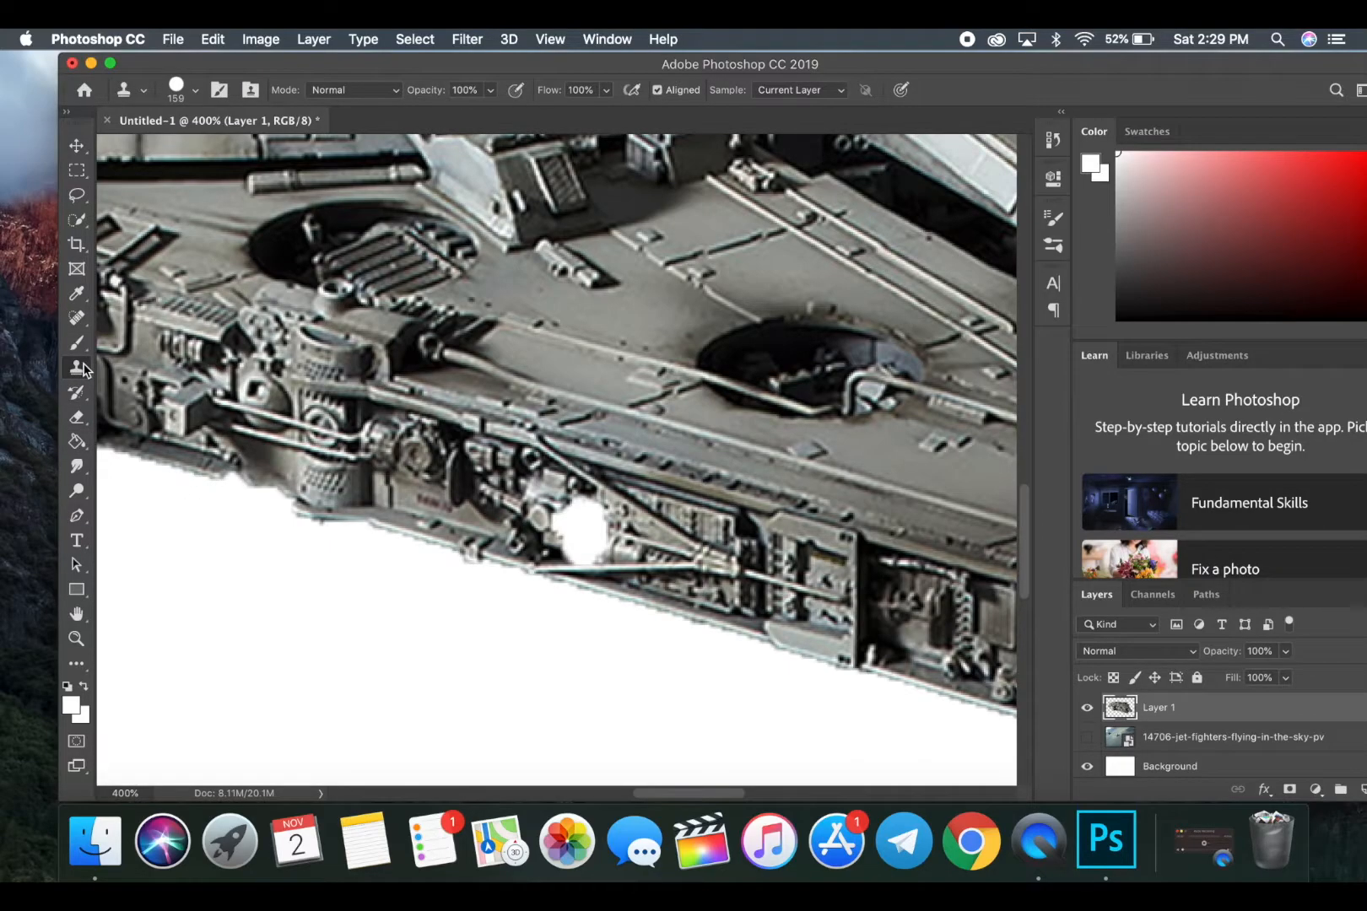
{"action": "left_click", "coordinate": [195, 90]}
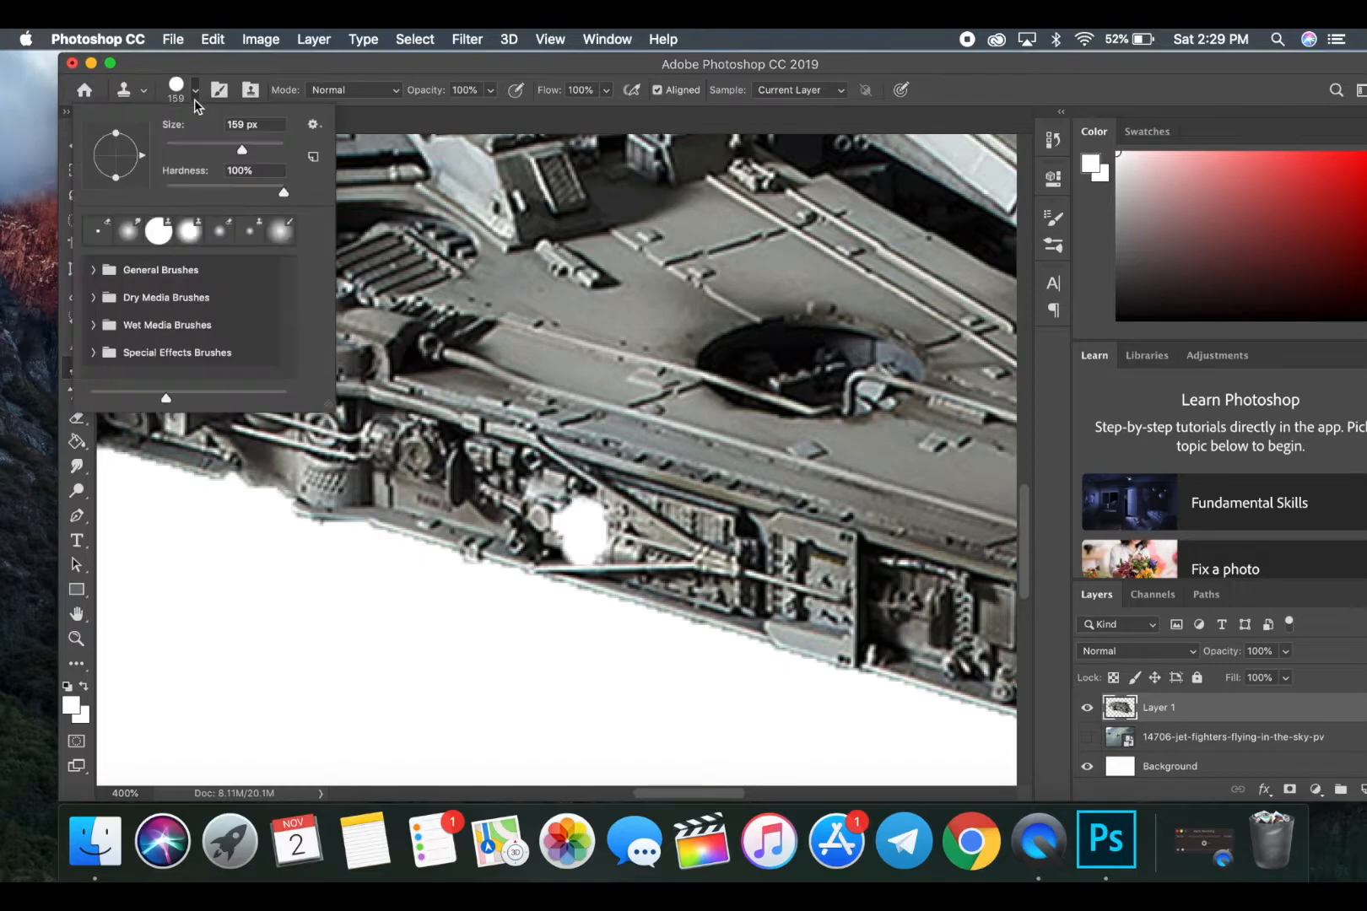
{"action": "left_click", "coordinate": [177, 149]}
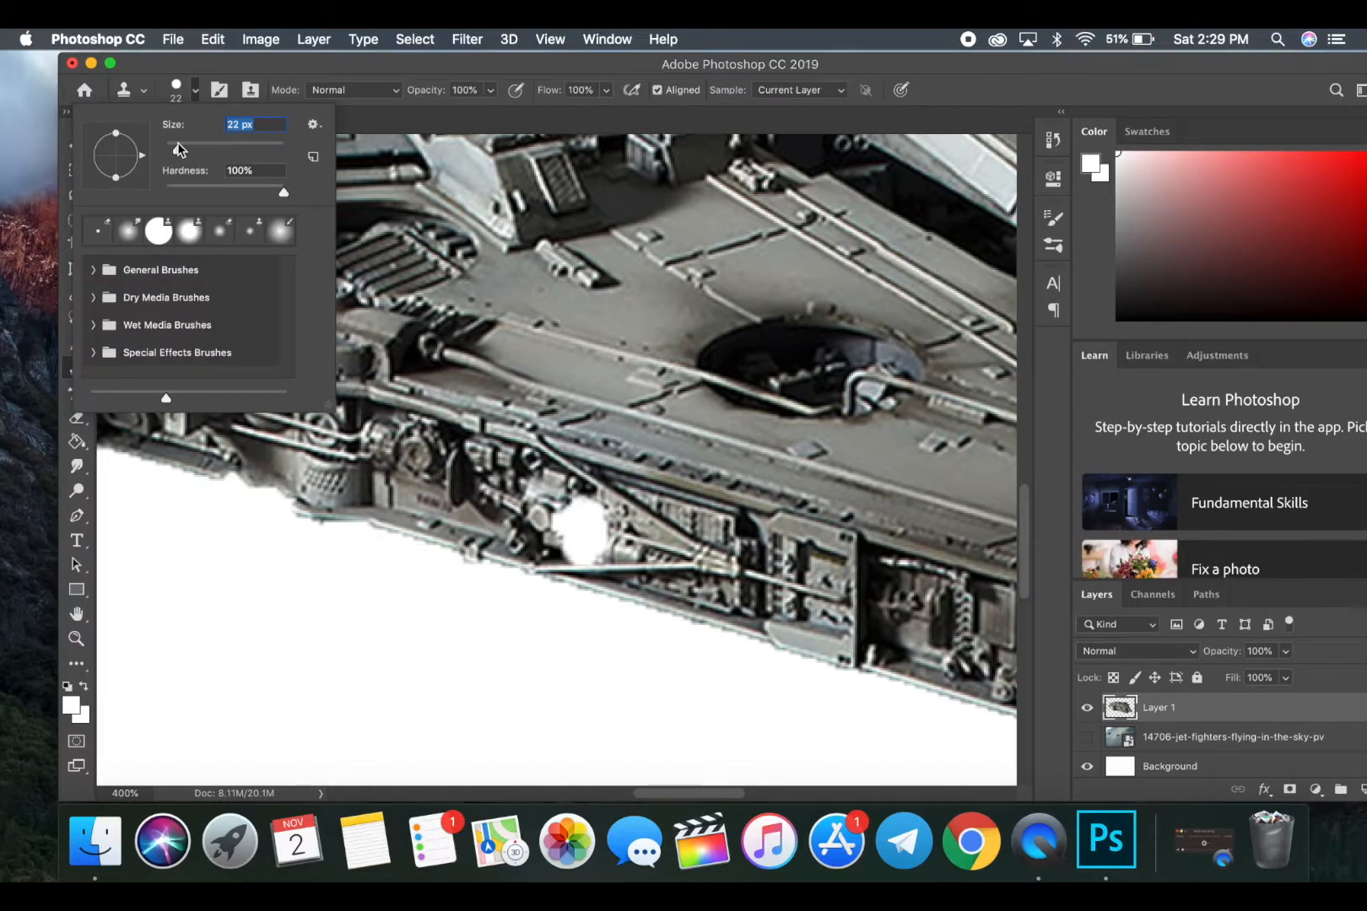
{"action": "mouse_move", "coordinate": [576, 515]}
{"action": "left_mouse_down"}
{"action": "mouse_move", "coordinate": [564, 525]}
{"action": "mouse_move", "coordinate": [585, 529]}
{"action": "left_mouse_up"}
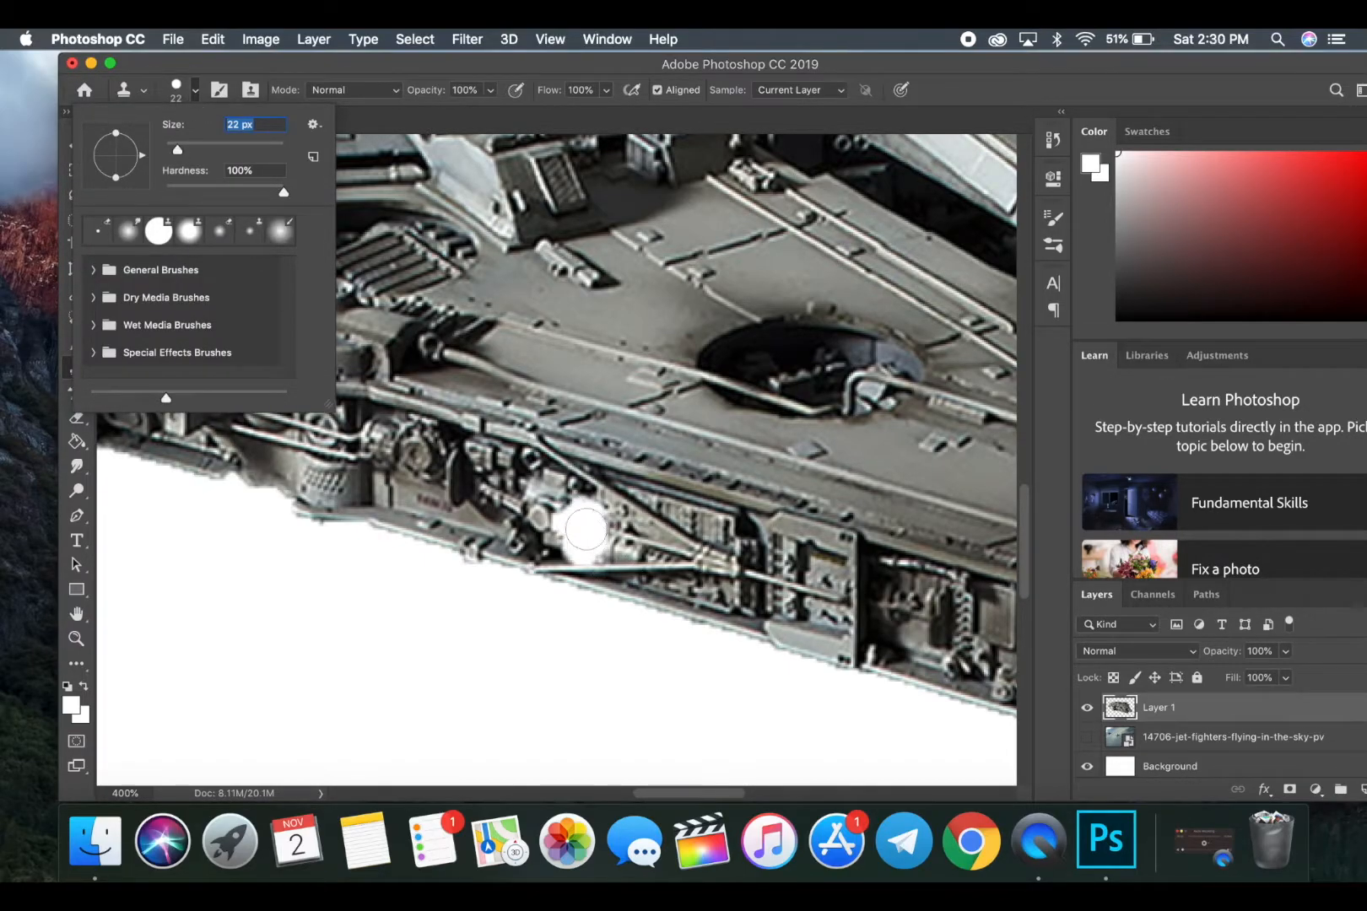
{"action": "left_click", "coordinate": [195, 94]}
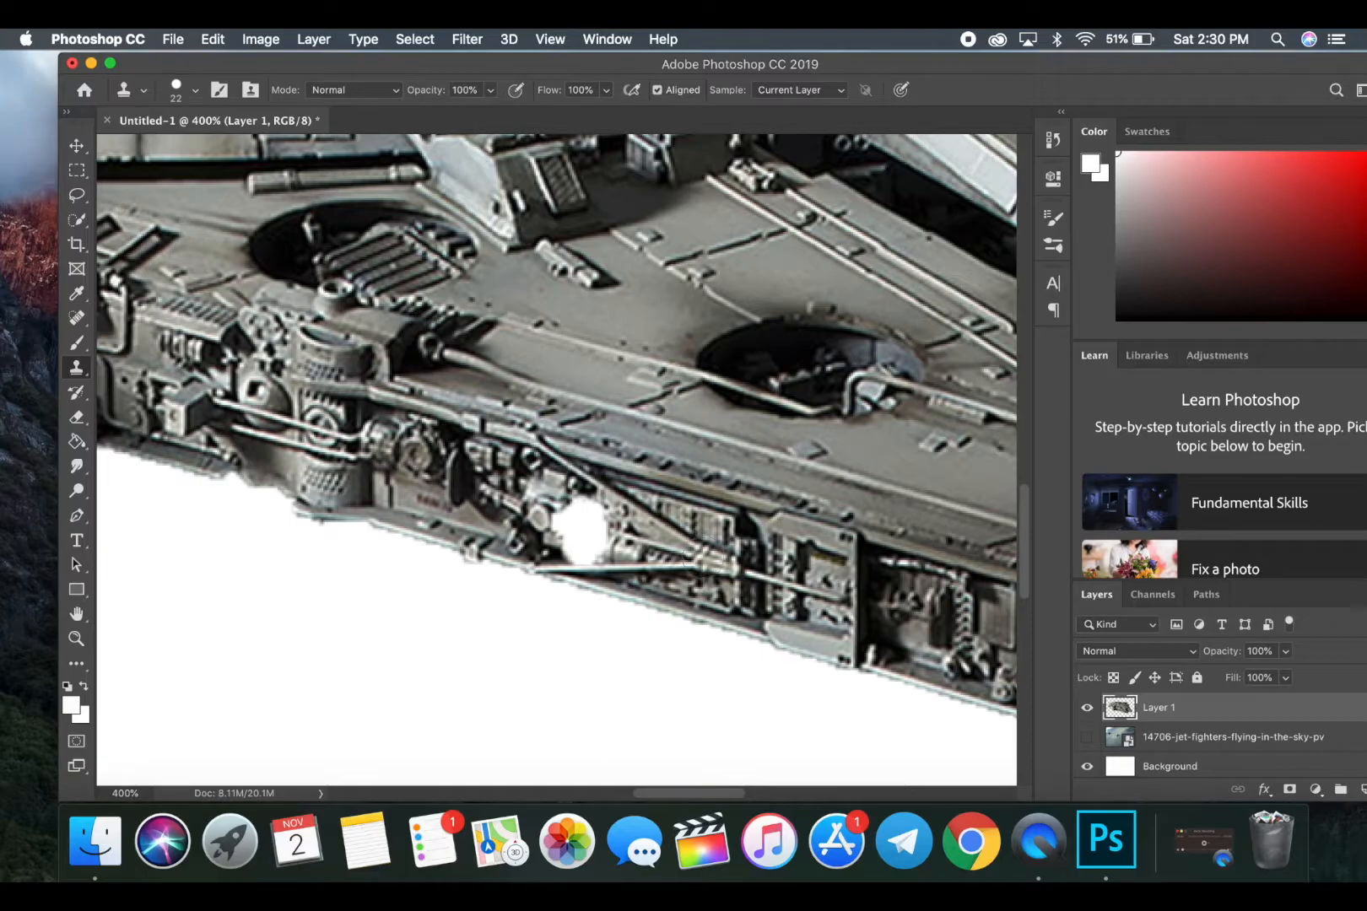
- Sample hull detail beside the hole, clone a test patch onto the blank area below the ship, and undo it
{"action": "mouse_move", "coordinate": [584, 531]}
{"action": "left_mouse_down"}
{"action": "mouse_move", "coordinate": [581, 506]}
{"action": "mouse_move", "coordinate": [584, 527]}
{"action": "left_mouse_up"}
{"action": "left_click", "coordinate": [676, 552], "text": "alt"}
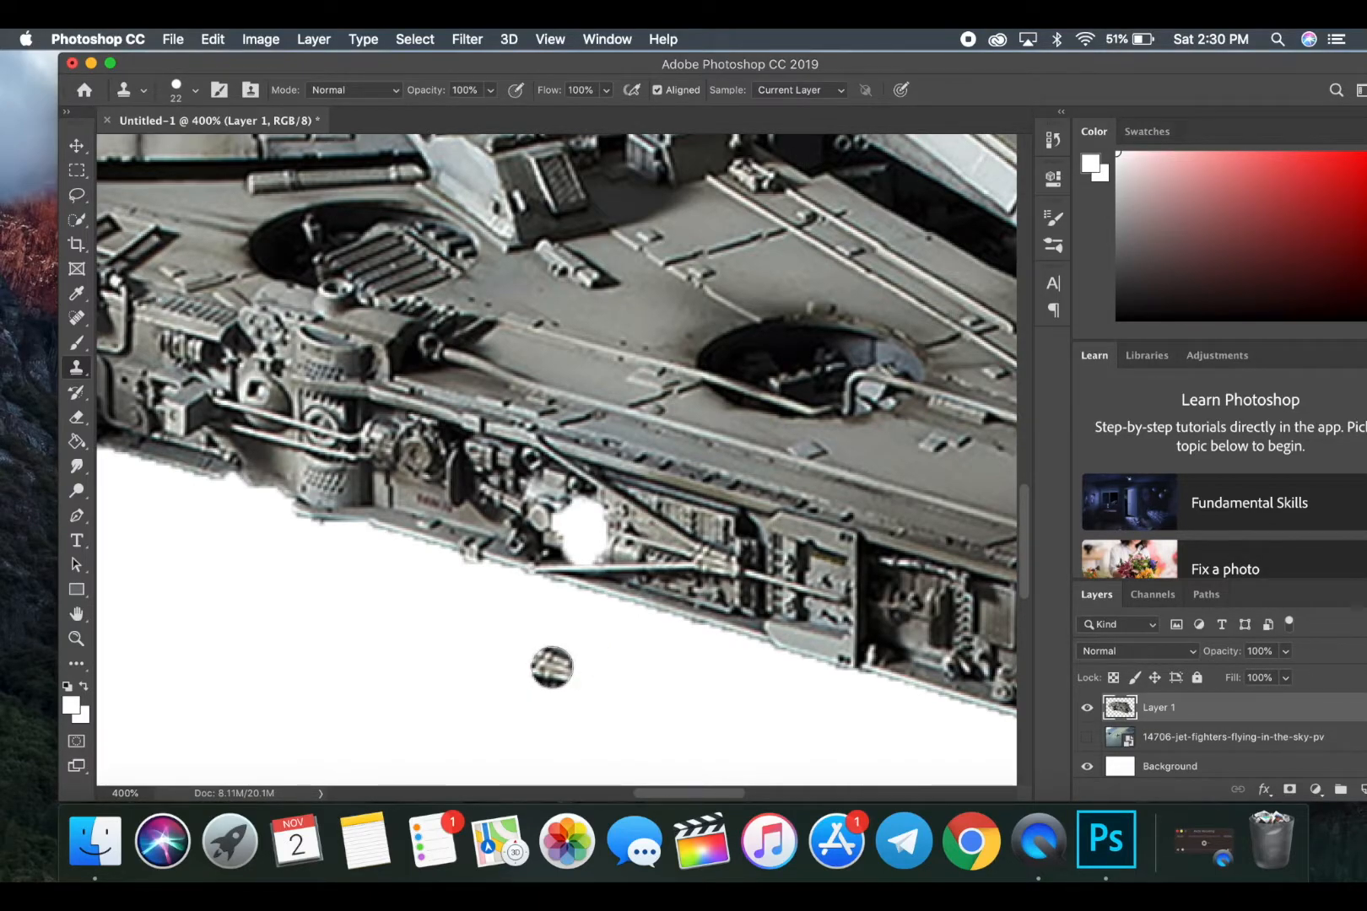
{"action": "mouse_move", "coordinate": [552, 661]}
{"action": "left_mouse_down"}
{"action": "mouse_move", "coordinate": [450, 638]}
{"action": "mouse_move", "coordinate": [462, 671]}
{"action": "mouse_move", "coordinate": [523, 699]}
{"action": "mouse_move", "coordinate": [470, 717]}
{"action": "mouse_move", "coordinate": [565, 691]}
{"action": "left_mouse_up"}
{"action": "key", "text": "super+z"}
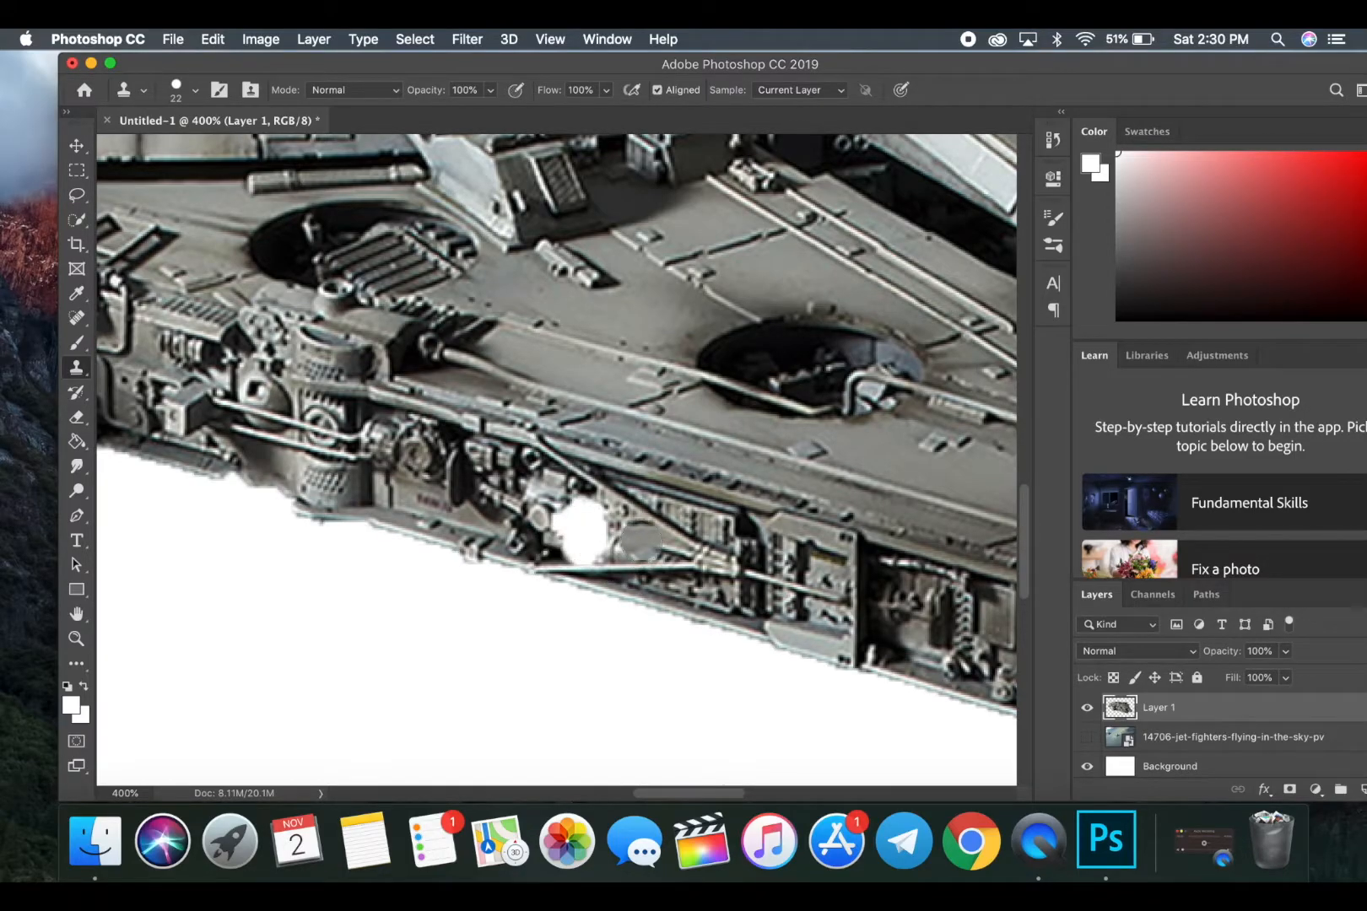
- Clone the neighbouring hull machinery over the white hole in the ship's lower side
{"action": "left_click", "coordinate": [642, 542], "text": "alt"}
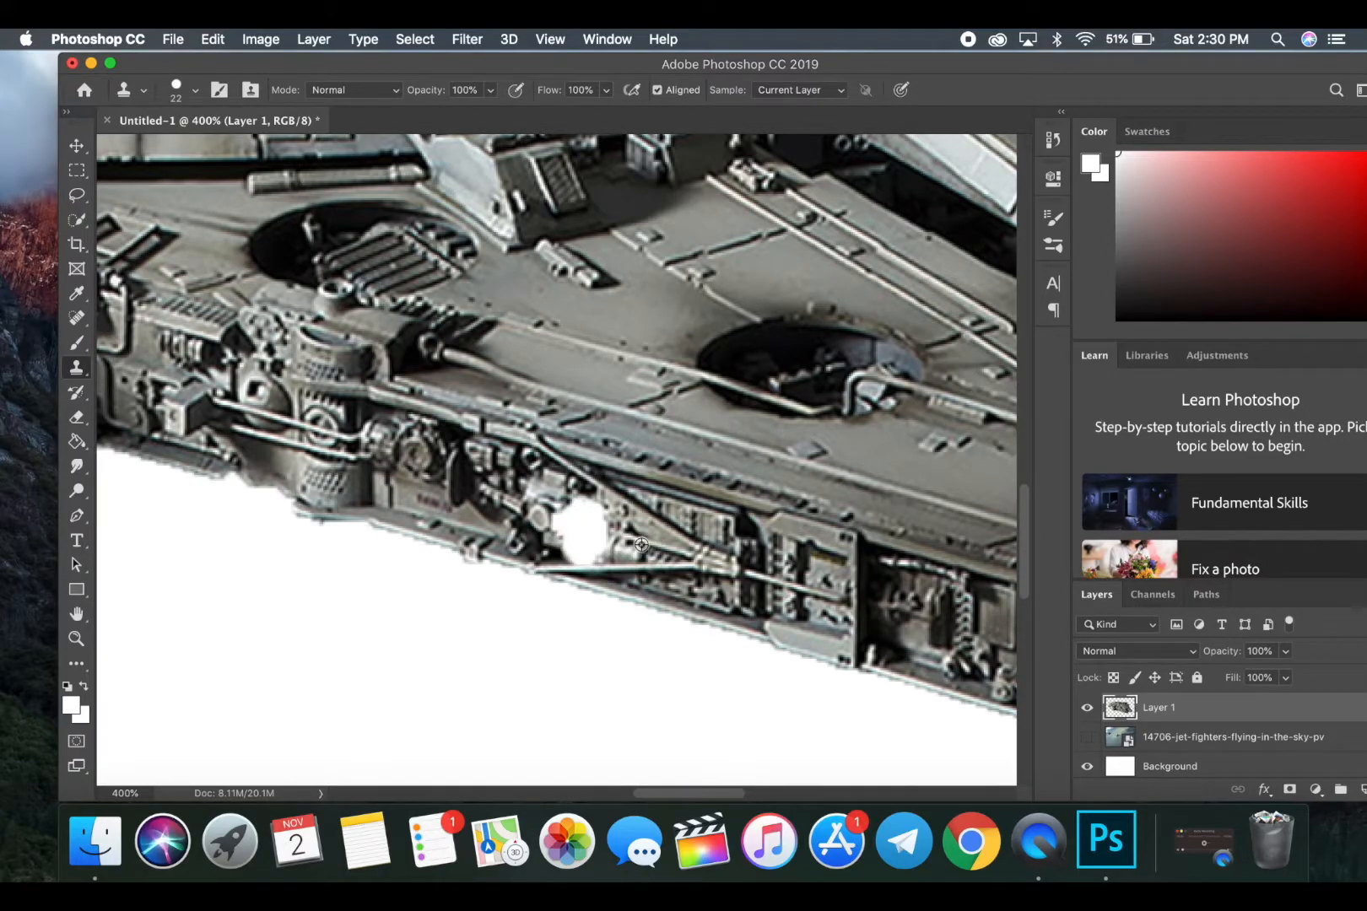
{"action": "left_click_drag", "start_coordinate": [609, 533], "coordinate": [564, 522]}
{"action": "left_click", "coordinate": [628, 543], "text": "alt"}
{"action": "left_click", "coordinate": [693, 590], "text": "alt"}
{"action": "left_click", "coordinate": [590, 534]}
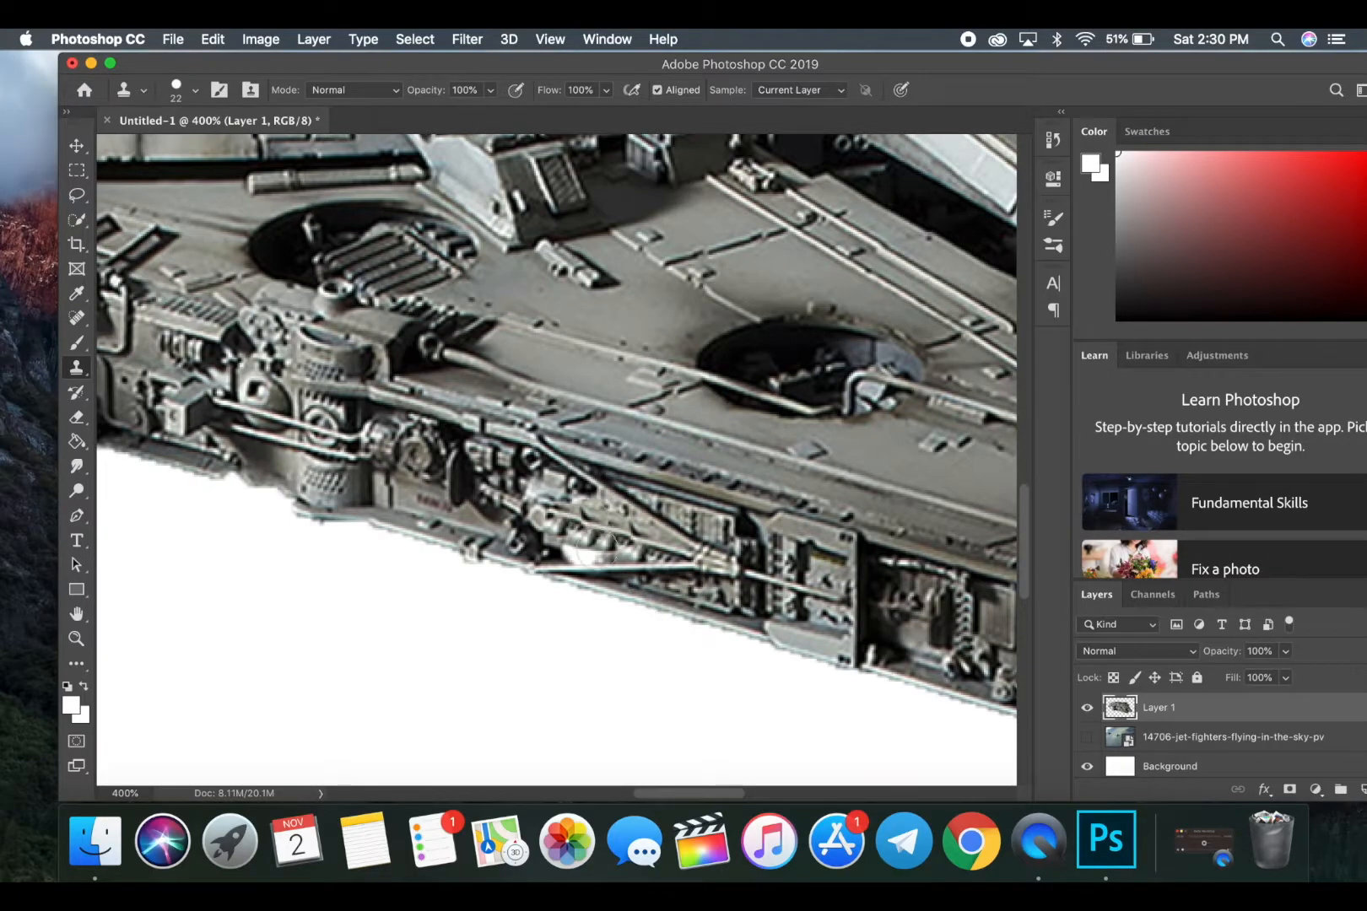
{"action": "left_click", "coordinate": [588, 540]}
{"action": "left_click_drag", "start_coordinate": [599, 541], "coordinate": [609, 548]}
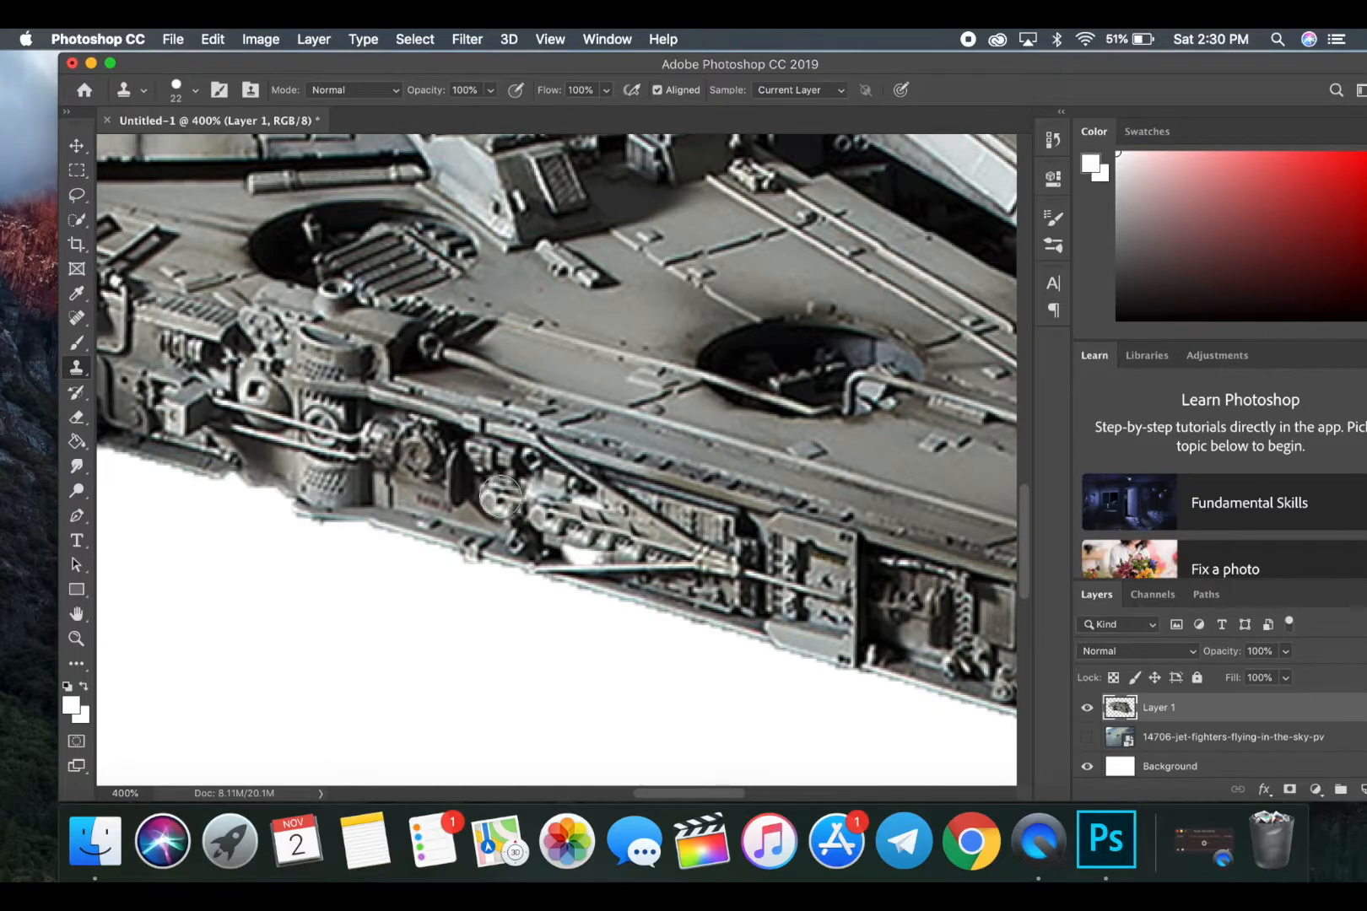
- Cover the remaining white gap and blend the patch's surroundings with detail cloned from several nearby hull spots
{"action": "left_click", "coordinate": [501, 483]}
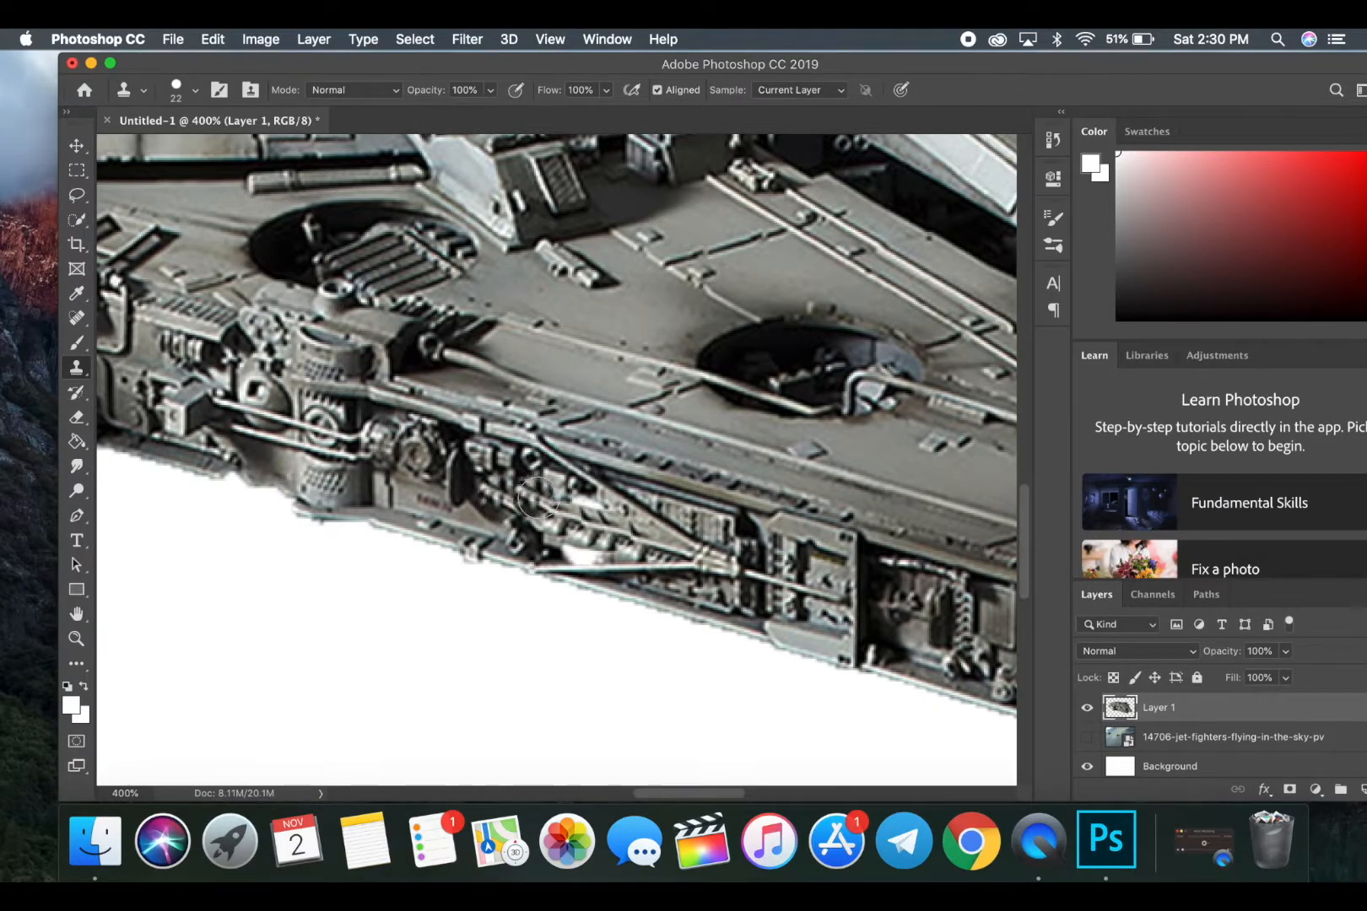
{"action": "mouse_move", "coordinate": [540, 493]}
{"action": "left_mouse_down"}
{"action": "mouse_move", "coordinate": [591, 501]}
{"action": "mouse_move", "coordinate": [597, 525]}
{"action": "left_mouse_up"}
{"action": "left_click", "coordinate": [493, 532], "text": "alt"}
{"action": "left_click", "coordinate": [591, 518]}
{"action": "left_click", "coordinate": [506, 481], "text": "alt"}
{"action": "left_click", "coordinate": [524, 518], "text": "alt"}
{"action": "left_click", "coordinate": [620, 524]}
{"action": "left_click", "coordinate": [619, 542], "text": "alt"}
{"action": "left_click", "coordinate": [597, 553]}
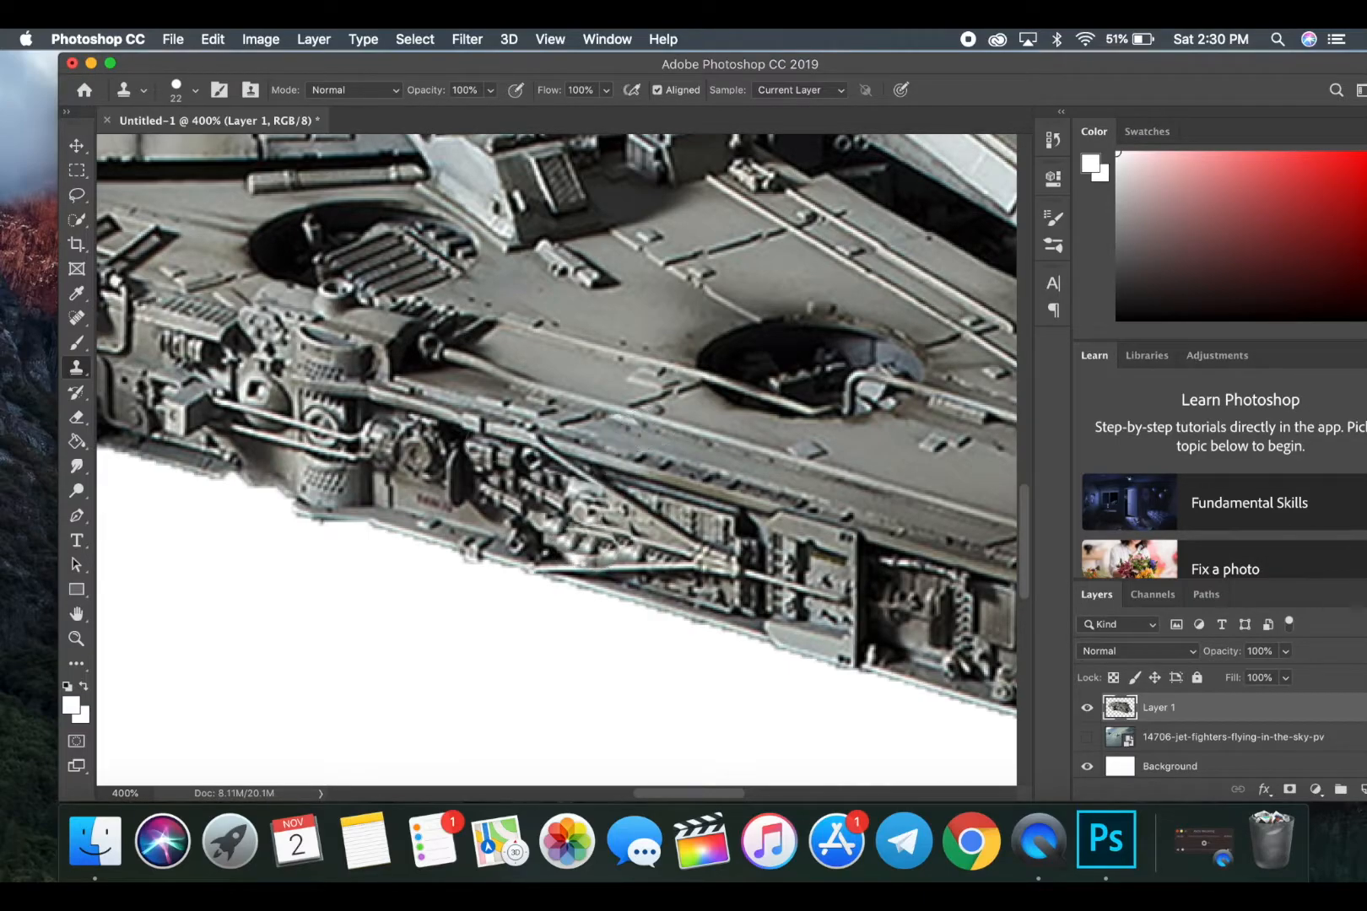
- Examine the repaired hull area in the context of the whole ship
{"action": "left_click", "coordinate": [76, 638]}
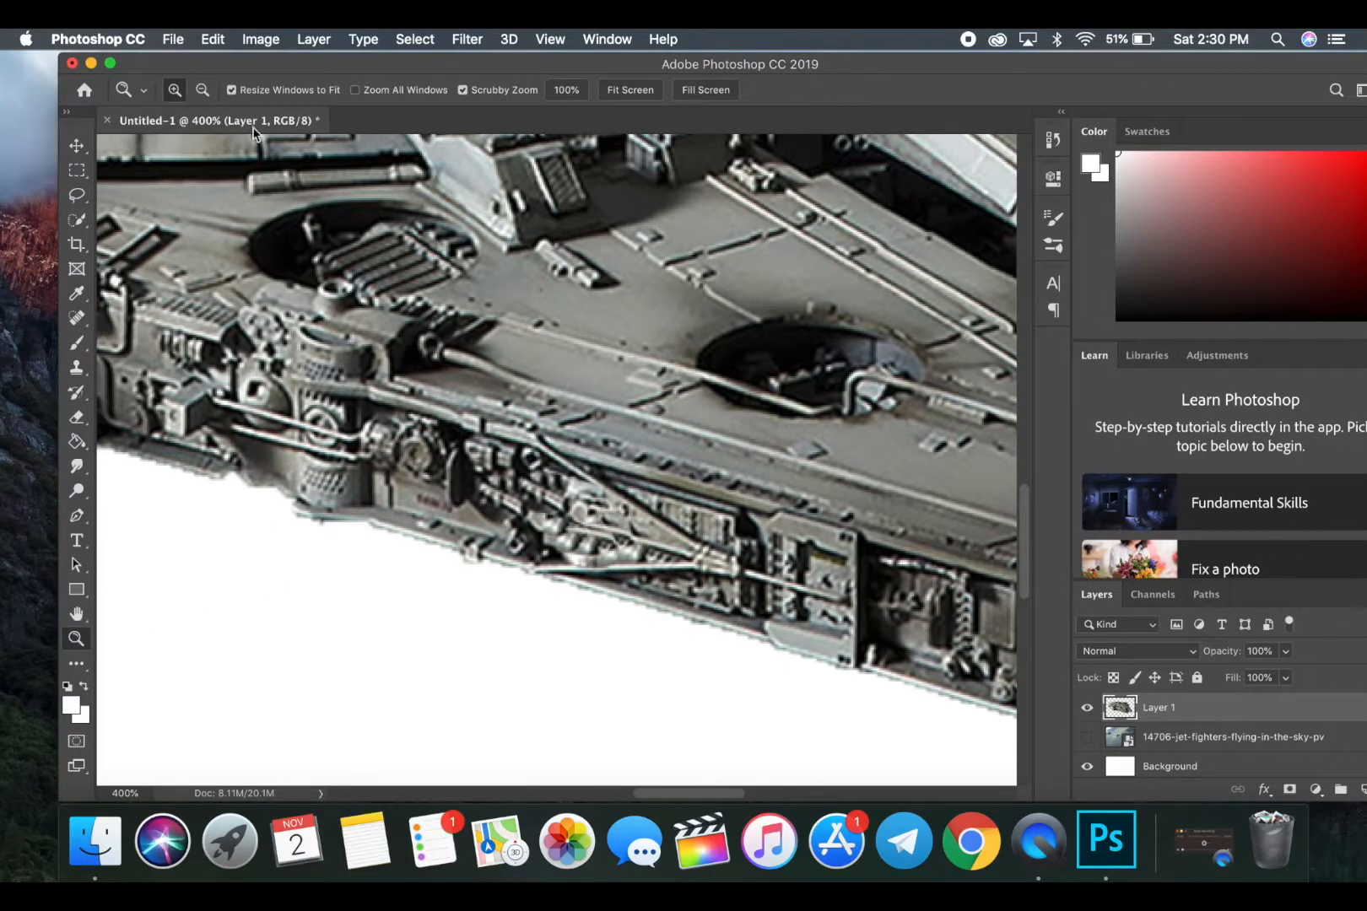
{"action": "left_click", "coordinate": [202, 90]}
{"action": "left_click", "coordinate": [524, 401]}
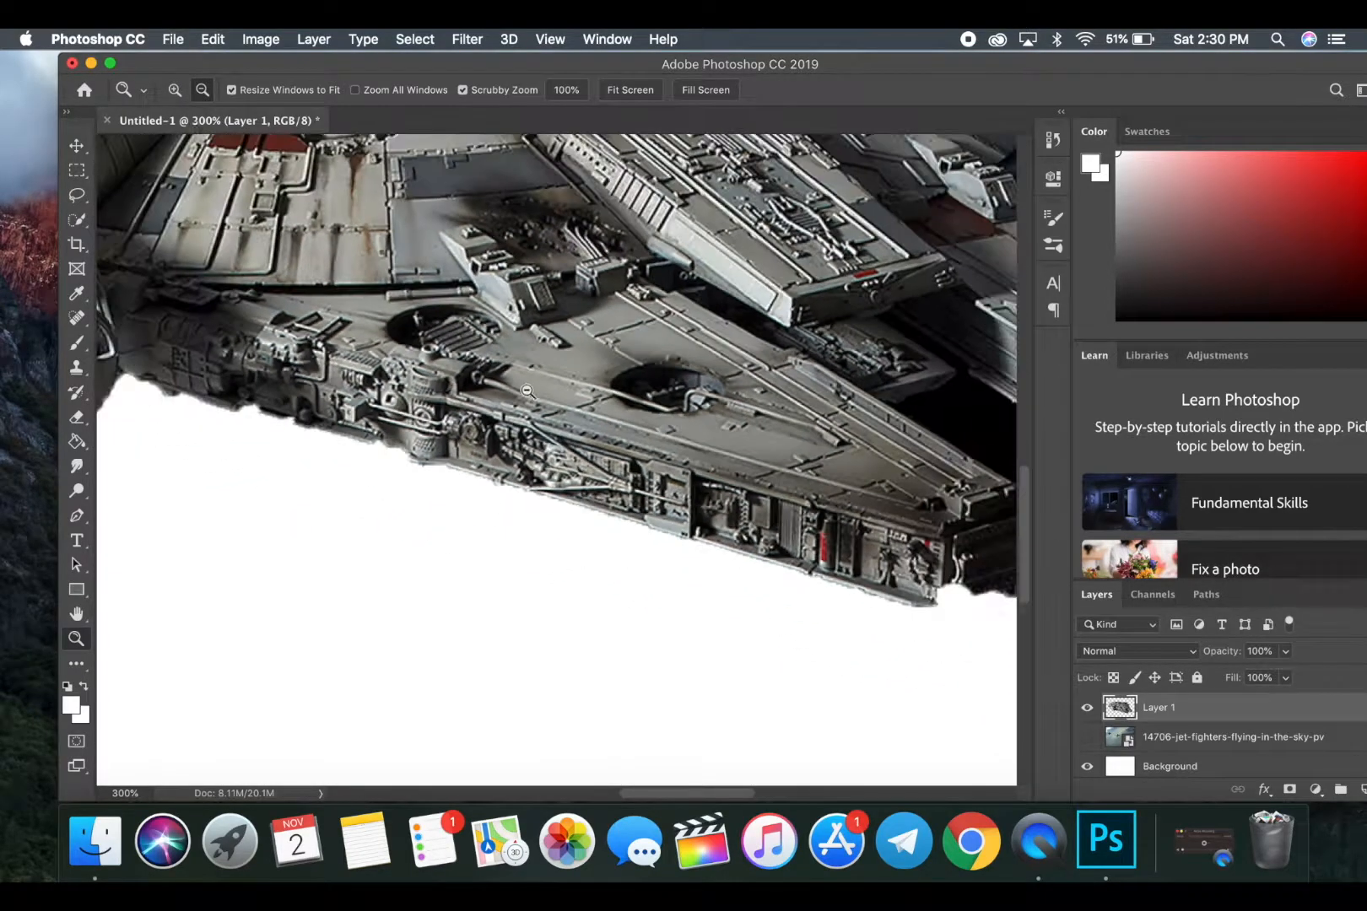
{"action": "left_click", "coordinate": [546, 380]}
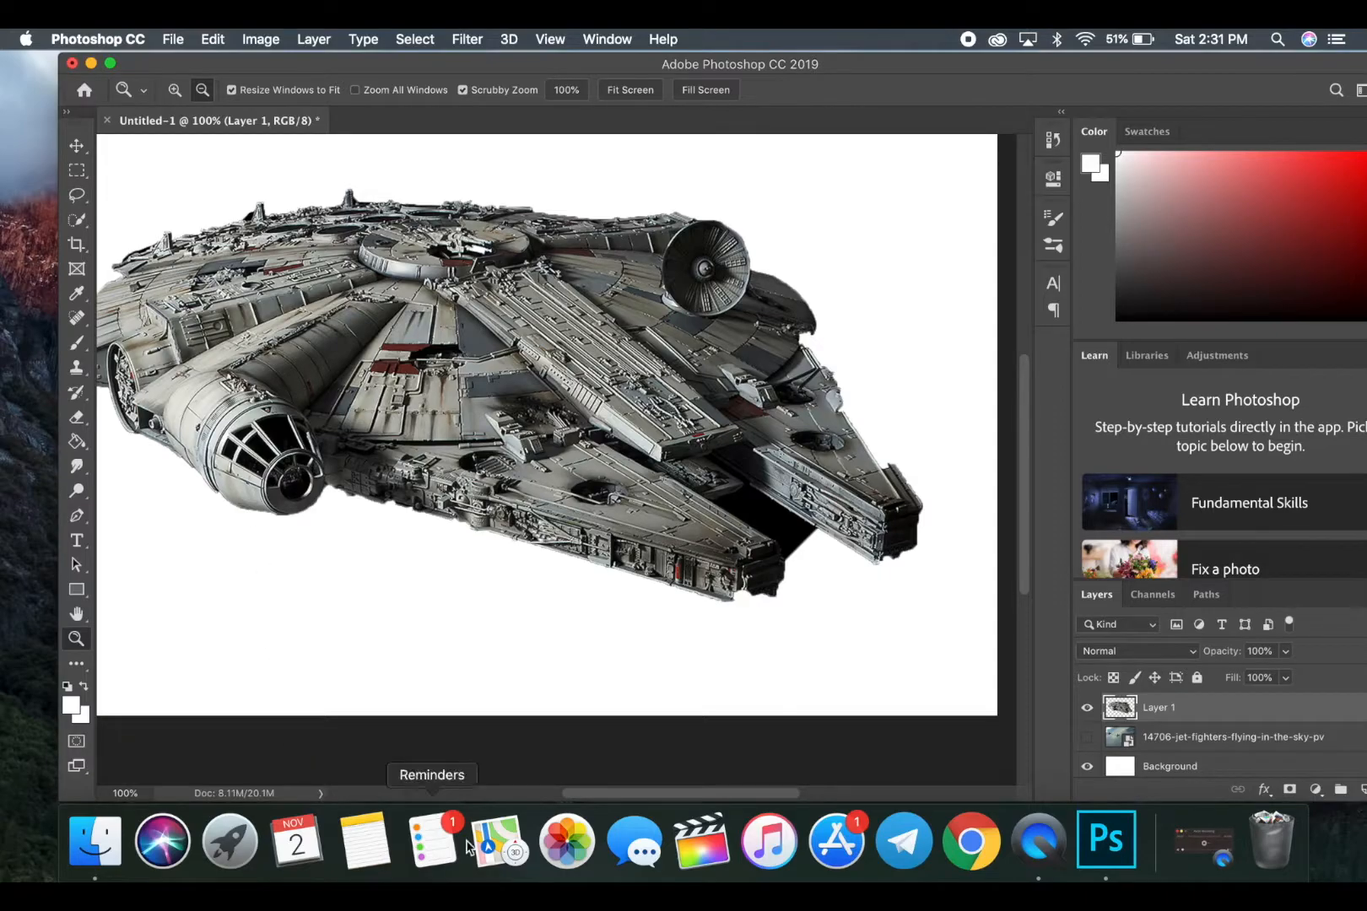
{"action": "scroll", "coordinate": [620, 802], "scroll_direction": "left", "scroll_amount": 3}
{"action": "scroll", "coordinate": [620, 801], "scroll_direction": "left", "scroll_amount": 5}
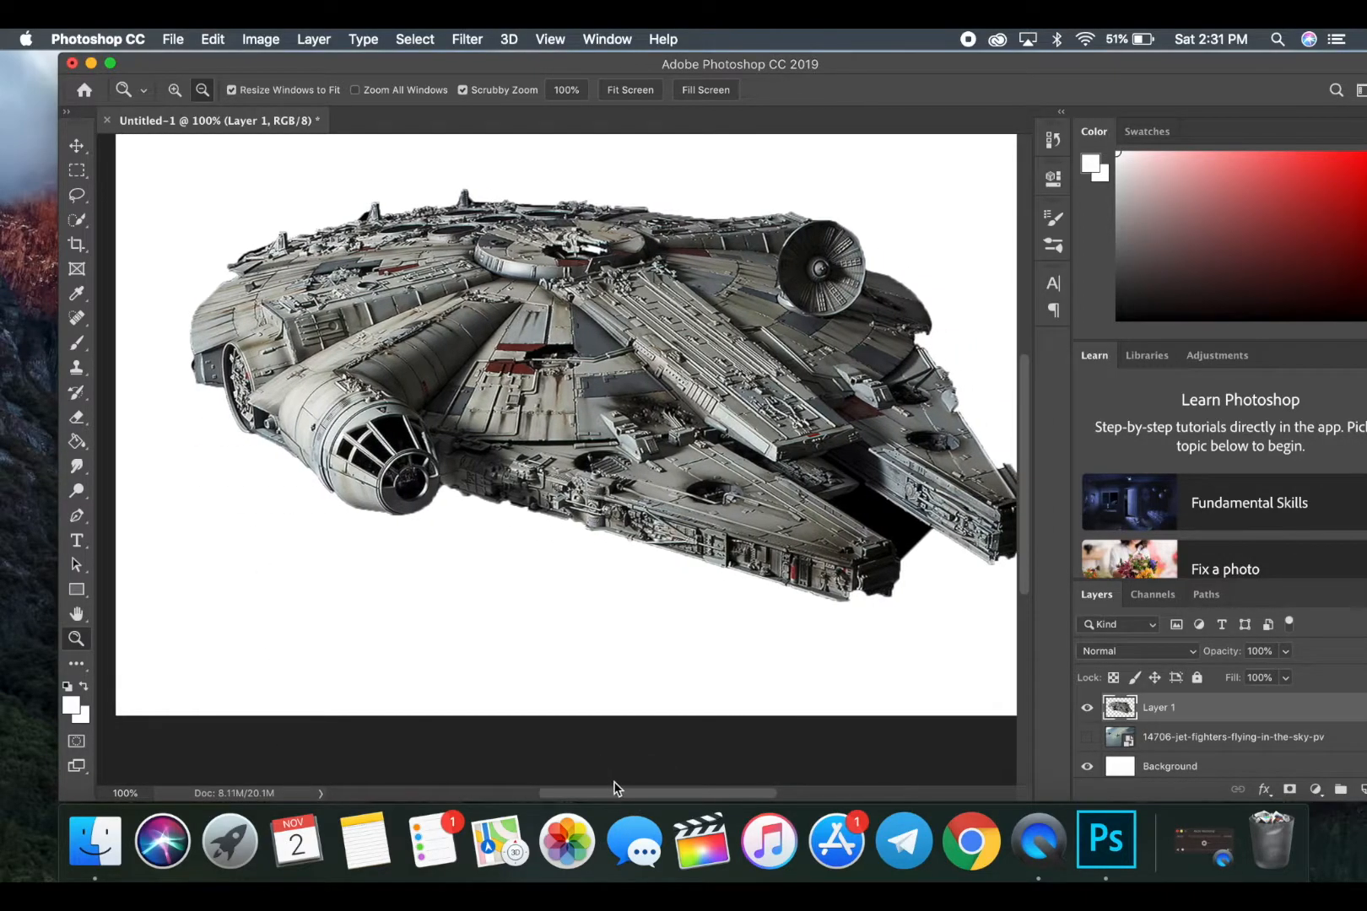
{"action": "scroll", "coordinate": [596, 567], "scroll_direction": "up", "scroll_amount": 2}
{"action": "left_click", "coordinate": [647, 453]}
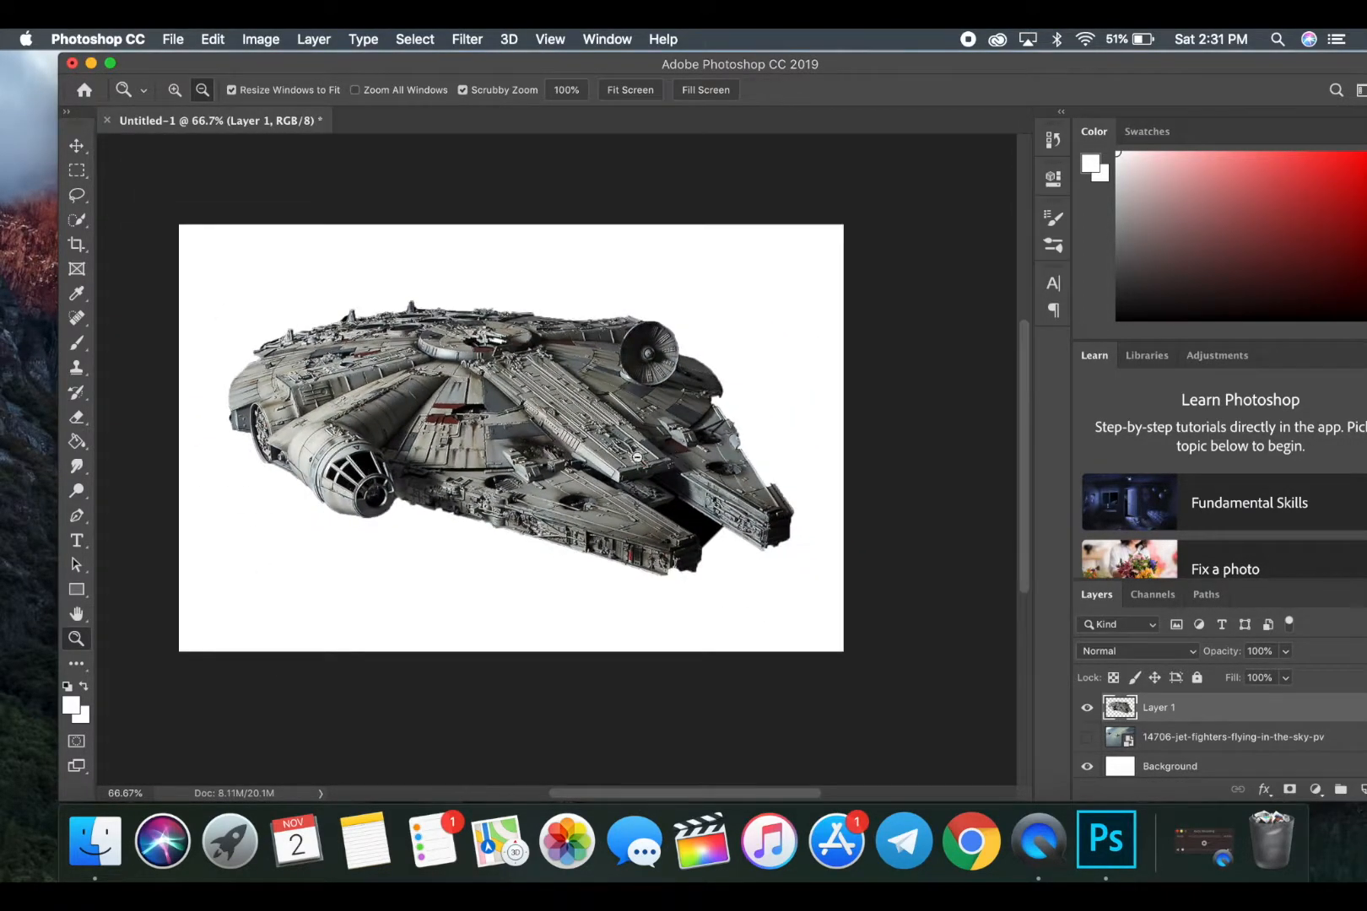
- Switch to the Move tool and show the 14706-jet-fighters-flying-in-the-sky-pv layer behind the ship
{"action": "left_click", "coordinate": [76, 145]}
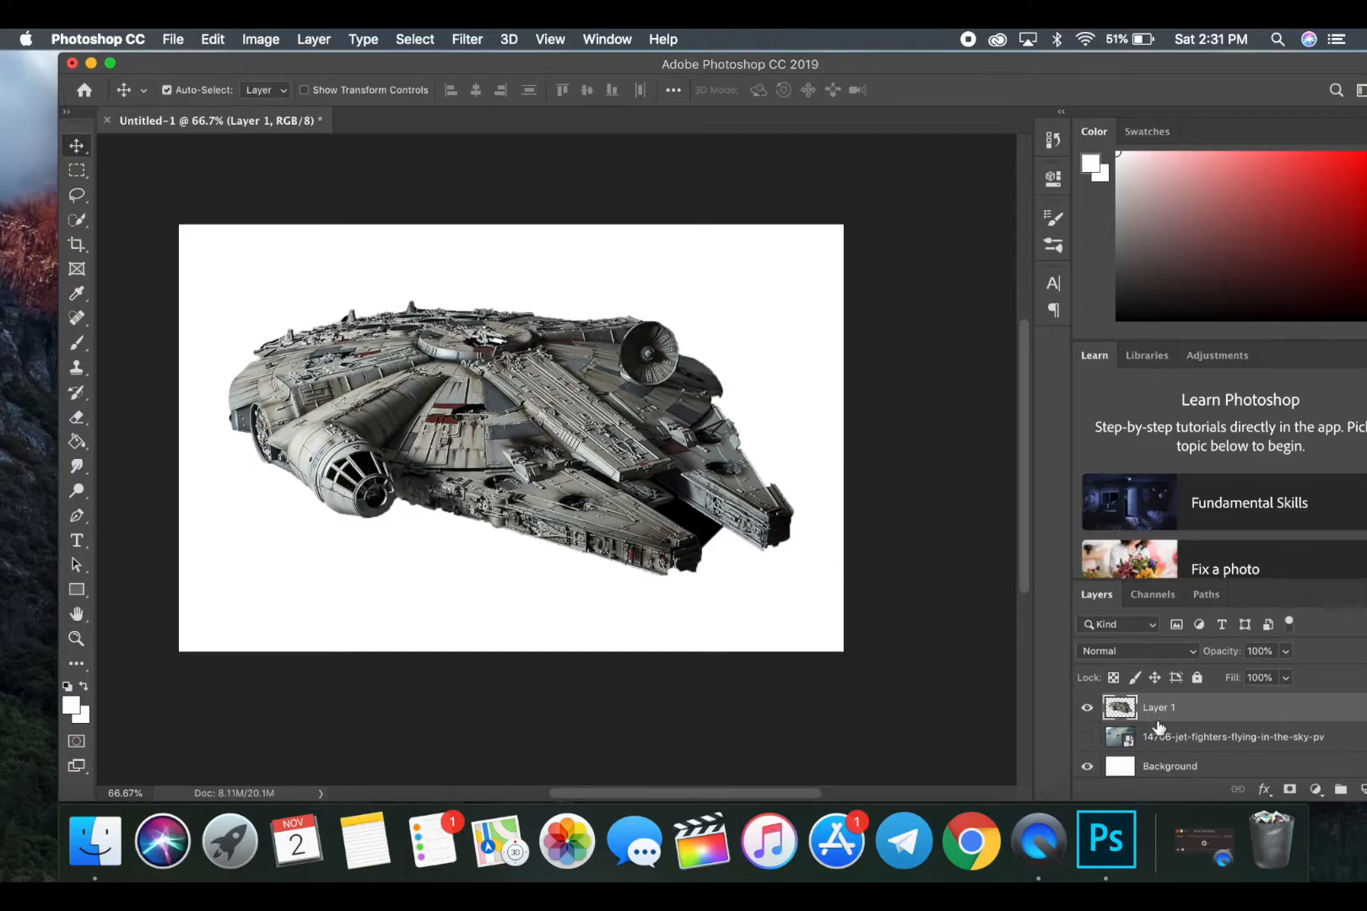
{"action": "mouse_move", "coordinate": [1164, 715]}
{"action": "left_mouse_down"}
{"action": "mouse_move", "coordinate": [1168, 740]}
{"action": "mouse_move", "coordinate": [1172, 725]}
{"action": "left_mouse_up"}
{"action": "left_click", "coordinate": [1087, 737]}
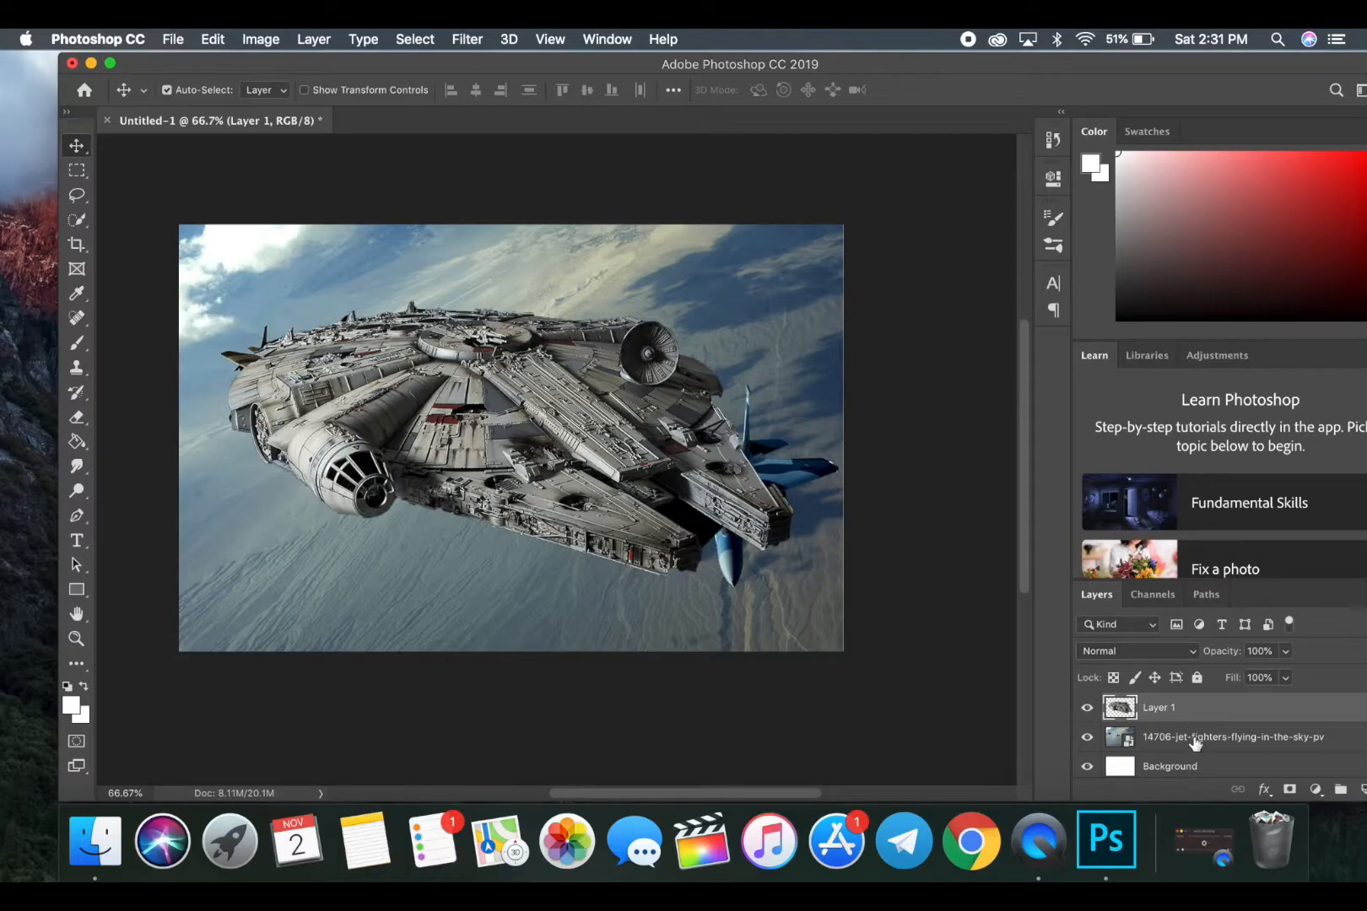
- Free-transform the ship to about 53% size, rotate it about 10.4°, and place it below the two jets on the photo's left half
{"action": "left_click", "coordinate": [212, 39]}
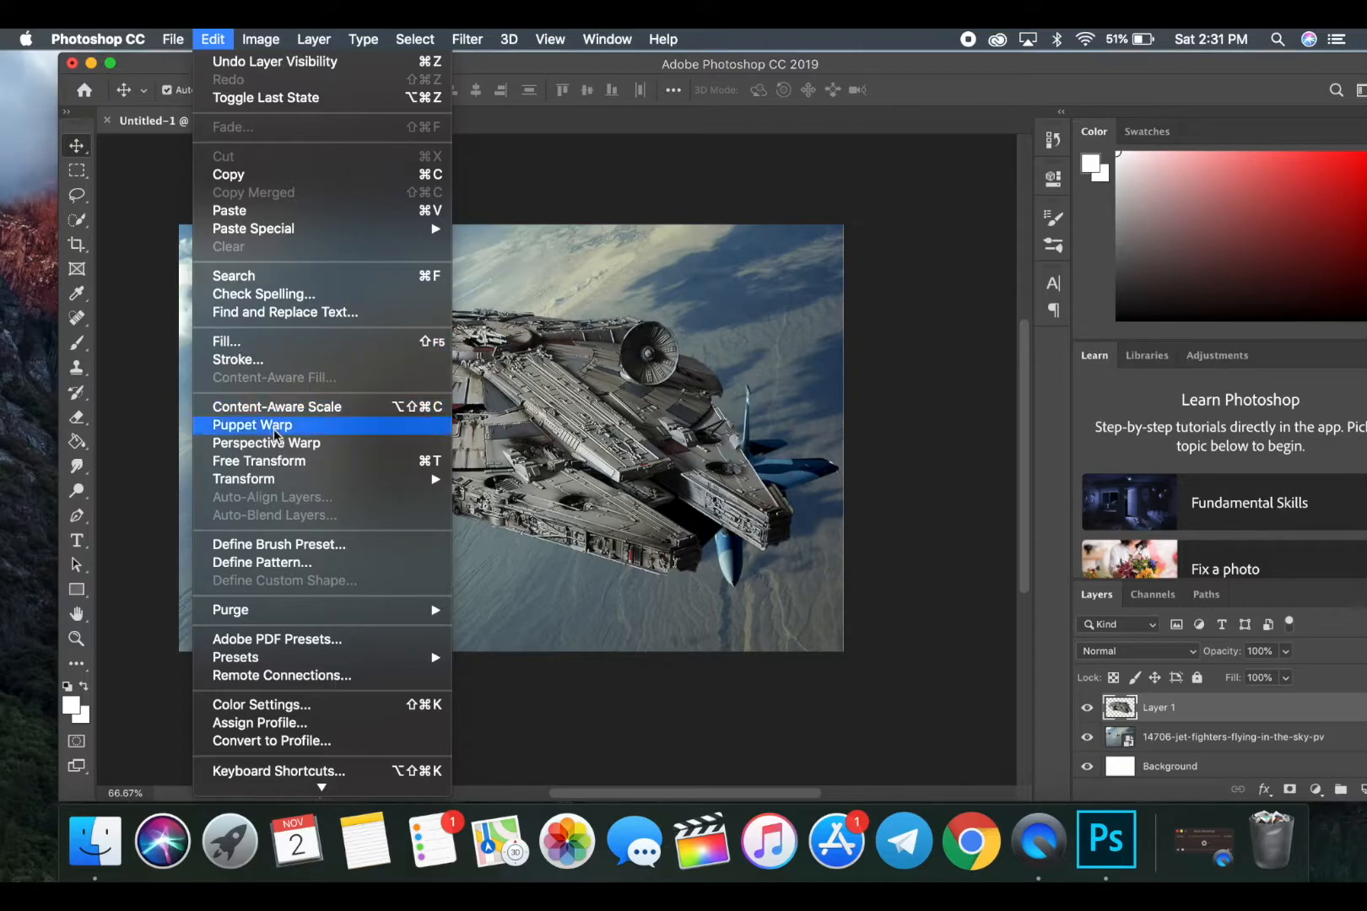
{"action": "left_click", "coordinate": [276, 460]}
{"action": "left_click_drag", "start_coordinate": [226, 299], "coordinate": [489, 442]}
{"action": "left_click_drag", "start_coordinate": [639, 513], "coordinate": [510, 347]}
{"action": "left_click_drag", "start_coordinate": [678, 433], "coordinate": [659, 463]}
{"action": "left_click_drag", "start_coordinate": [579, 371], "coordinate": [432, 542]}
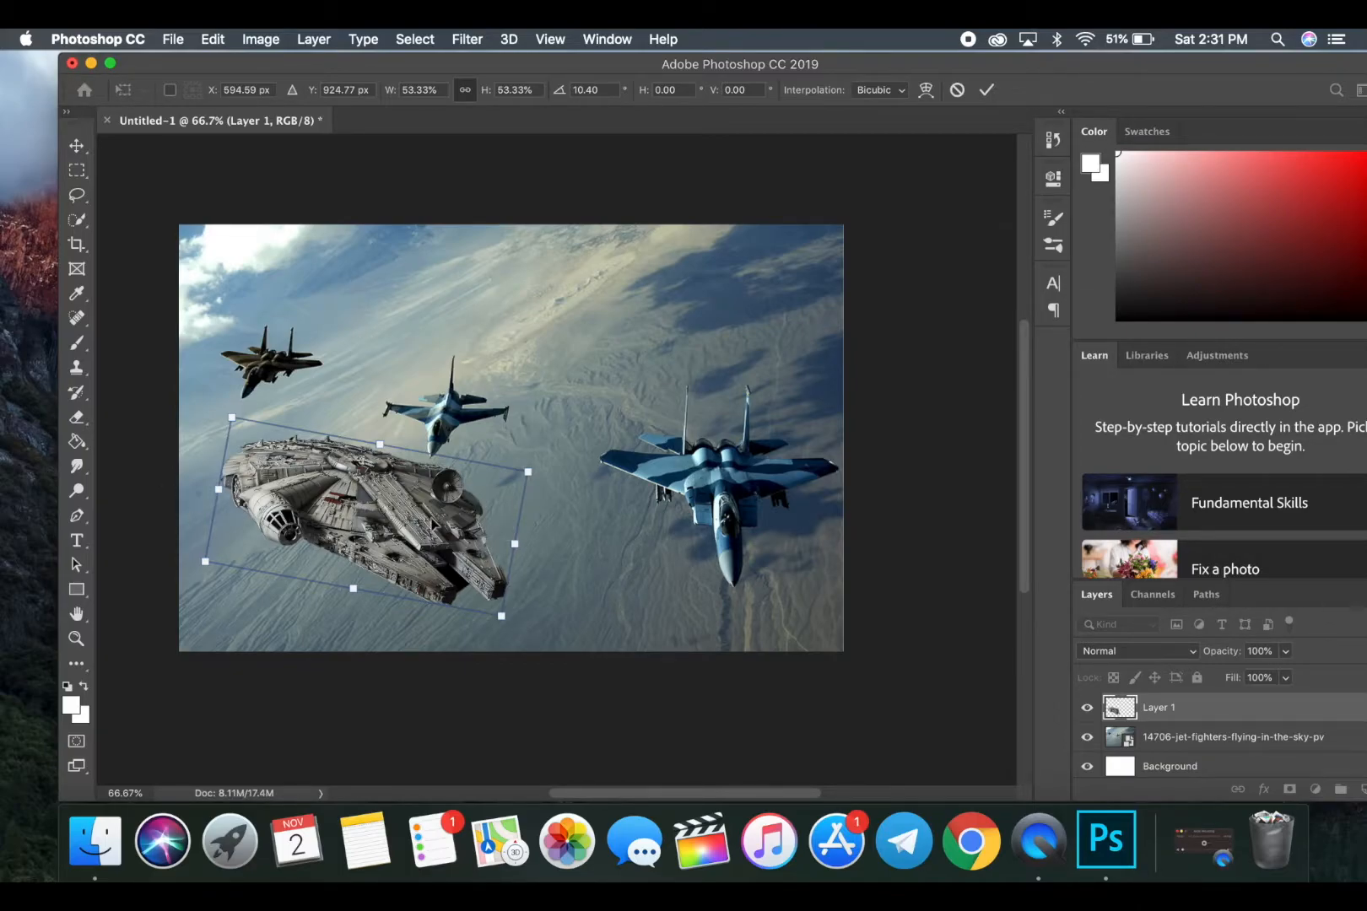
- Flip the ship horizontally and move it slightly lower beneath the middle jet
{"action": "left_click", "coordinate": [213, 40]}
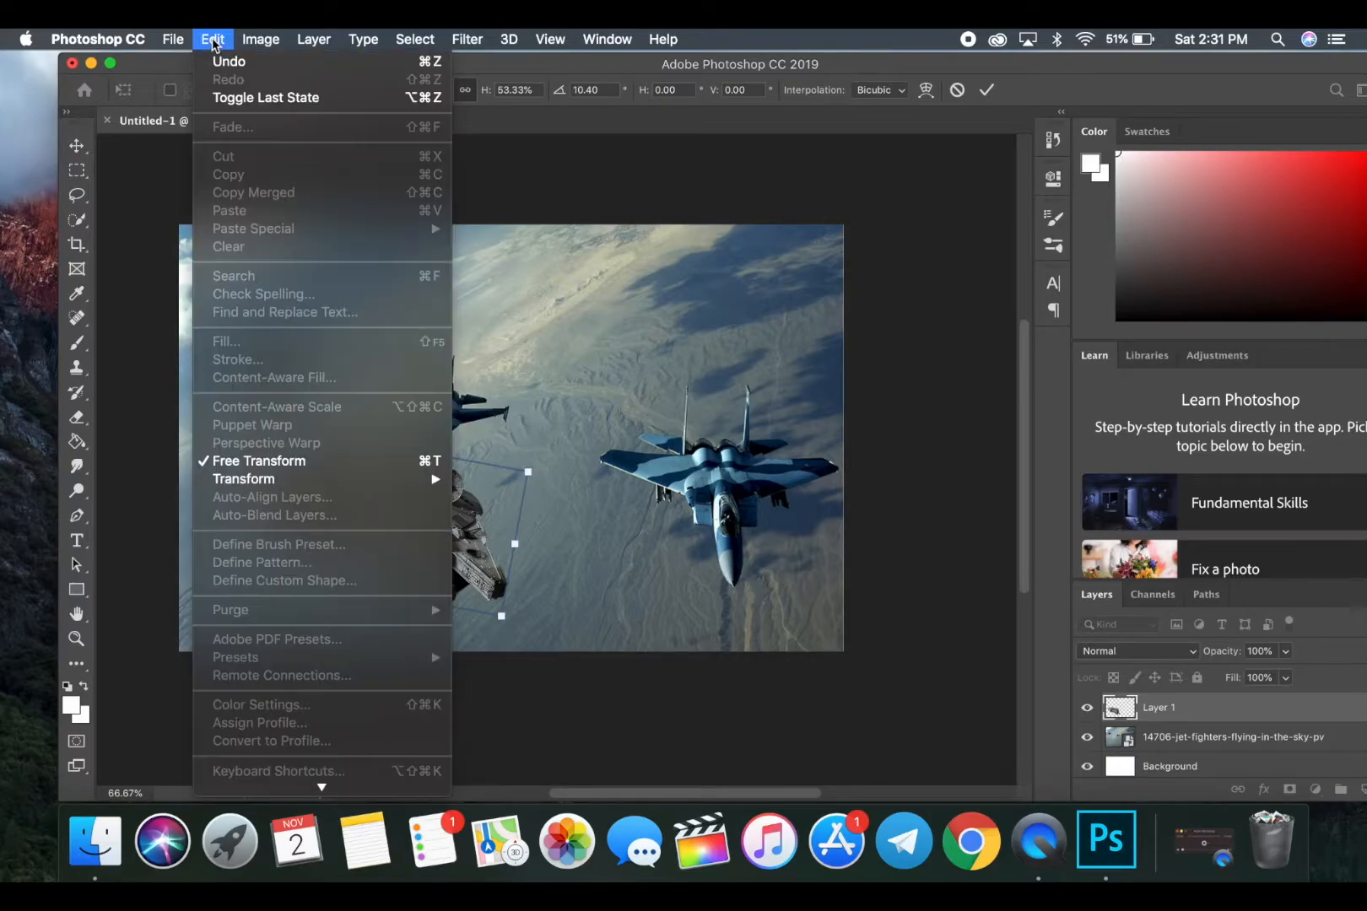
{"action": "mouse_move", "coordinate": [293, 485]}
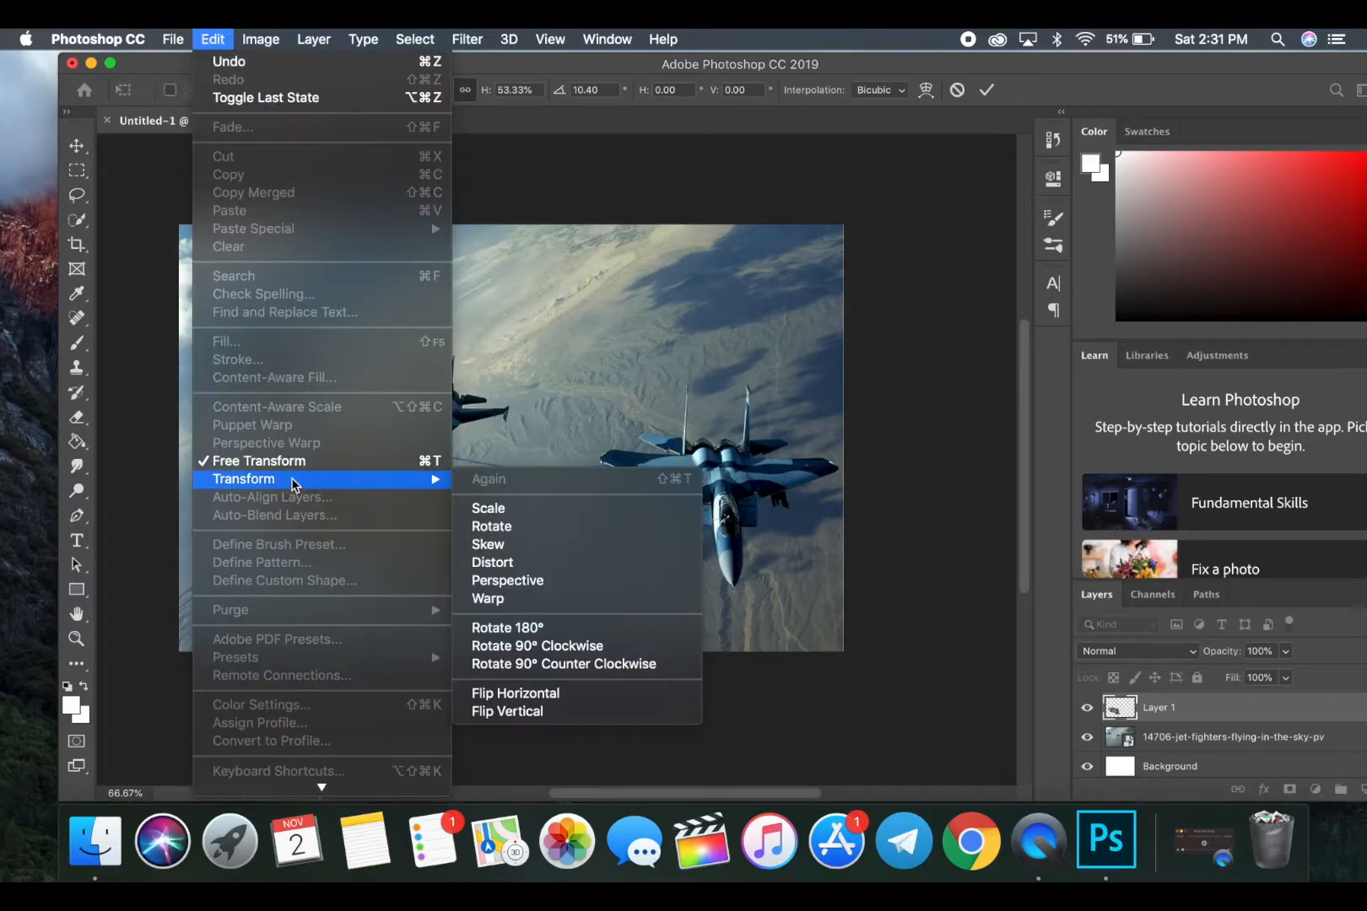
{"action": "left_click", "coordinate": [568, 692]}
{"action": "left_click_drag", "start_coordinate": [433, 491], "coordinate": [425, 534]}
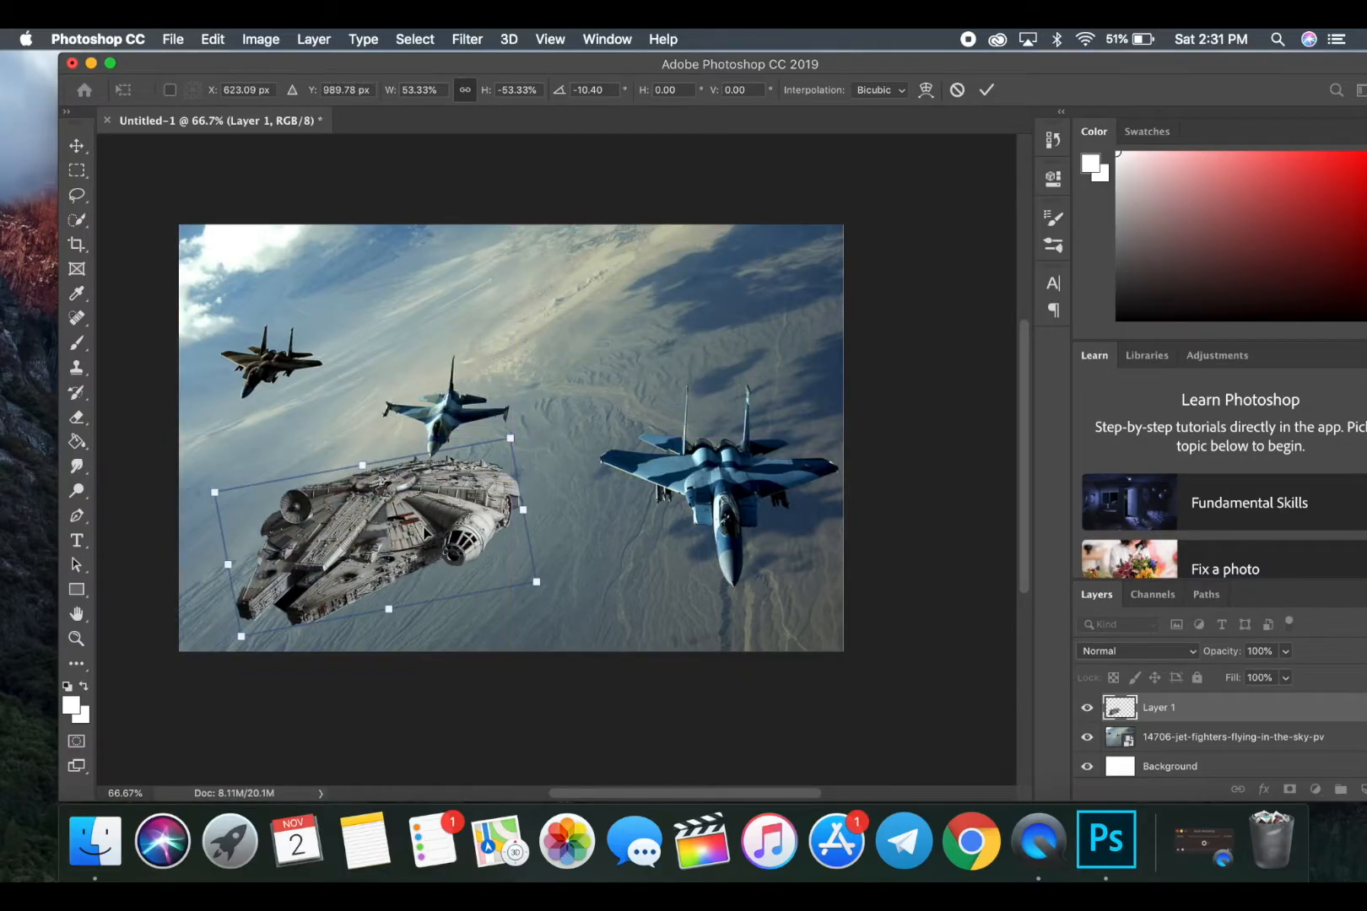
- Distort the ship in perspective, narrowing it to about 41% width, and move it up between the left and middle jets
{"action": "left_click", "coordinate": [214, 39]}
{"action": "mouse_move", "coordinate": [328, 476]}
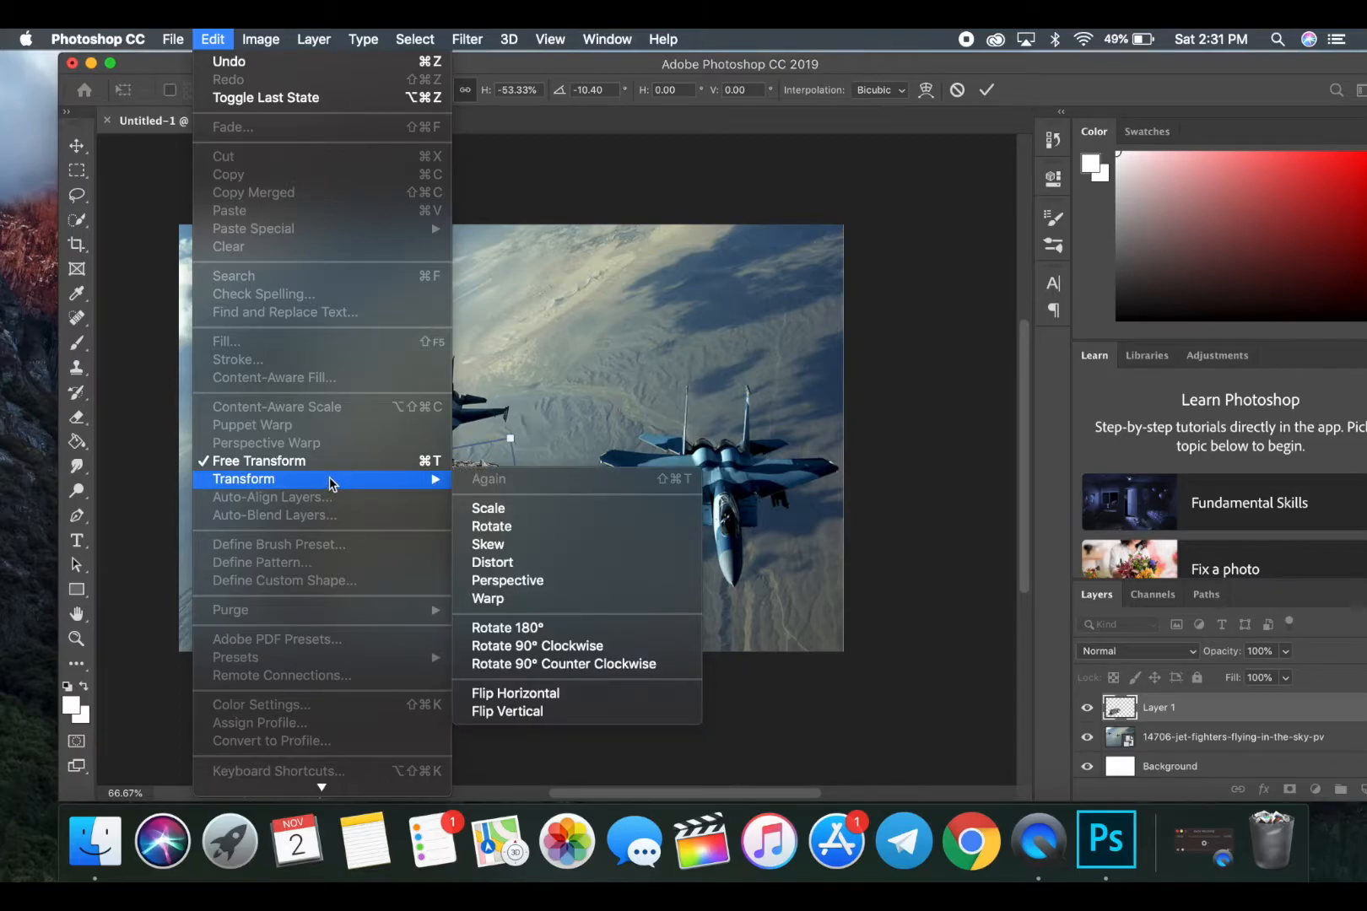
{"action": "left_click", "coordinate": [595, 592]}
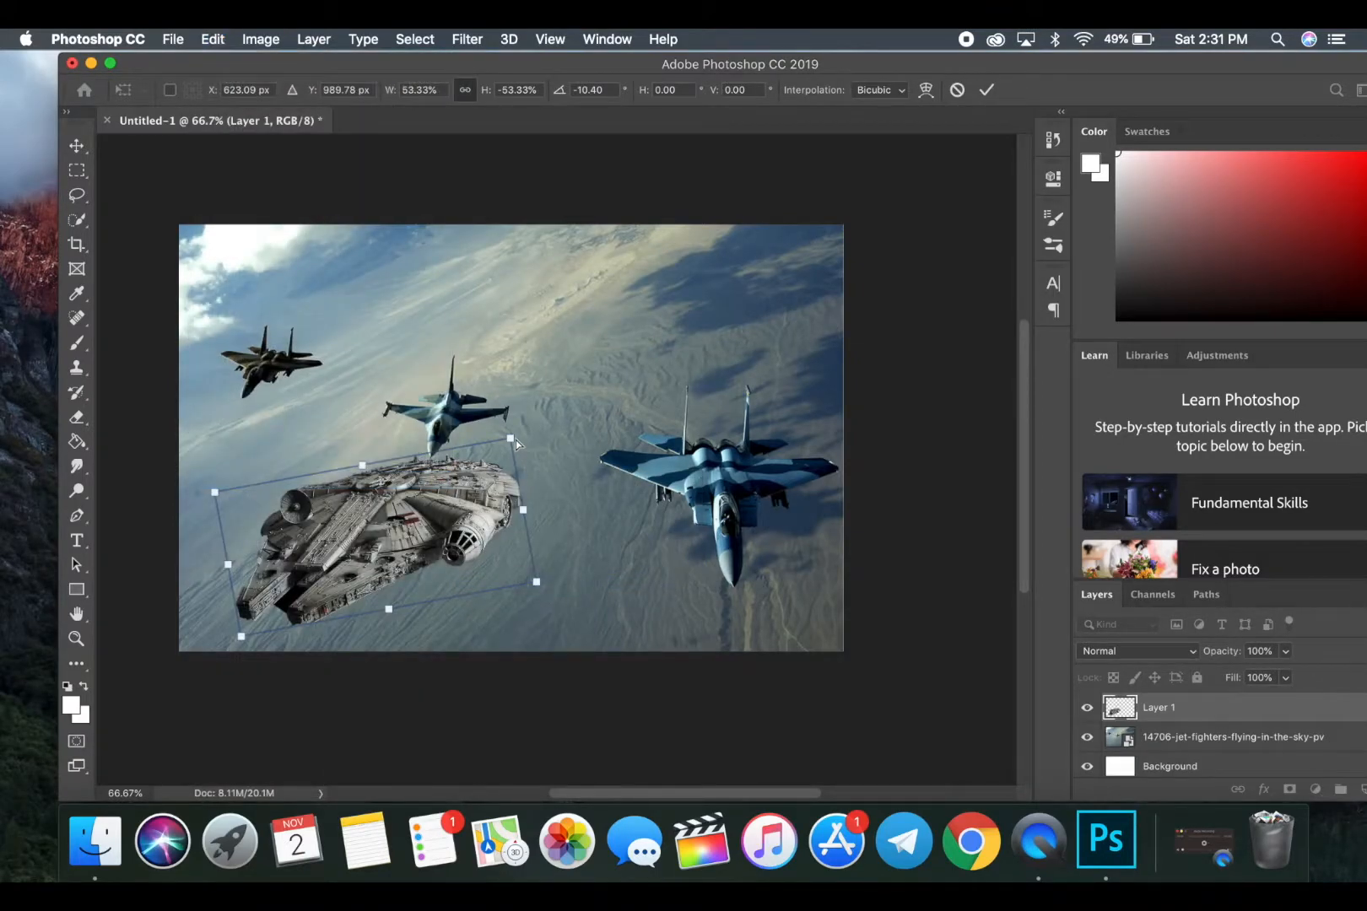
{"action": "left_click_drag", "start_coordinate": [513, 439], "coordinate": [481, 449]}
{"action": "left_click_drag", "start_coordinate": [539, 575], "coordinate": [499, 588]}
{"action": "left_click_drag", "start_coordinate": [361, 467], "coordinate": [329, 466]}
{"action": "mouse_move", "coordinate": [444, 450]}
{"action": "left_mouse_down"}
{"action": "mouse_move", "coordinate": [436, 435]}
{"action": "mouse_move", "coordinate": [434, 454]}
{"action": "left_mouse_up"}
{"action": "mouse_move", "coordinate": [225, 488]}
{"action": "left_mouse_down"}
{"action": "mouse_move", "coordinate": [226, 503]}
{"action": "mouse_move", "coordinate": [240, 486]}
{"action": "mouse_move", "coordinate": [218, 489]}
{"action": "left_mouse_up"}
{"action": "left_click_drag", "start_coordinate": [317, 544], "coordinate": [362, 422]}
{"action": "left_click_drag", "start_coordinate": [501, 446], "coordinate": [385, 455]}
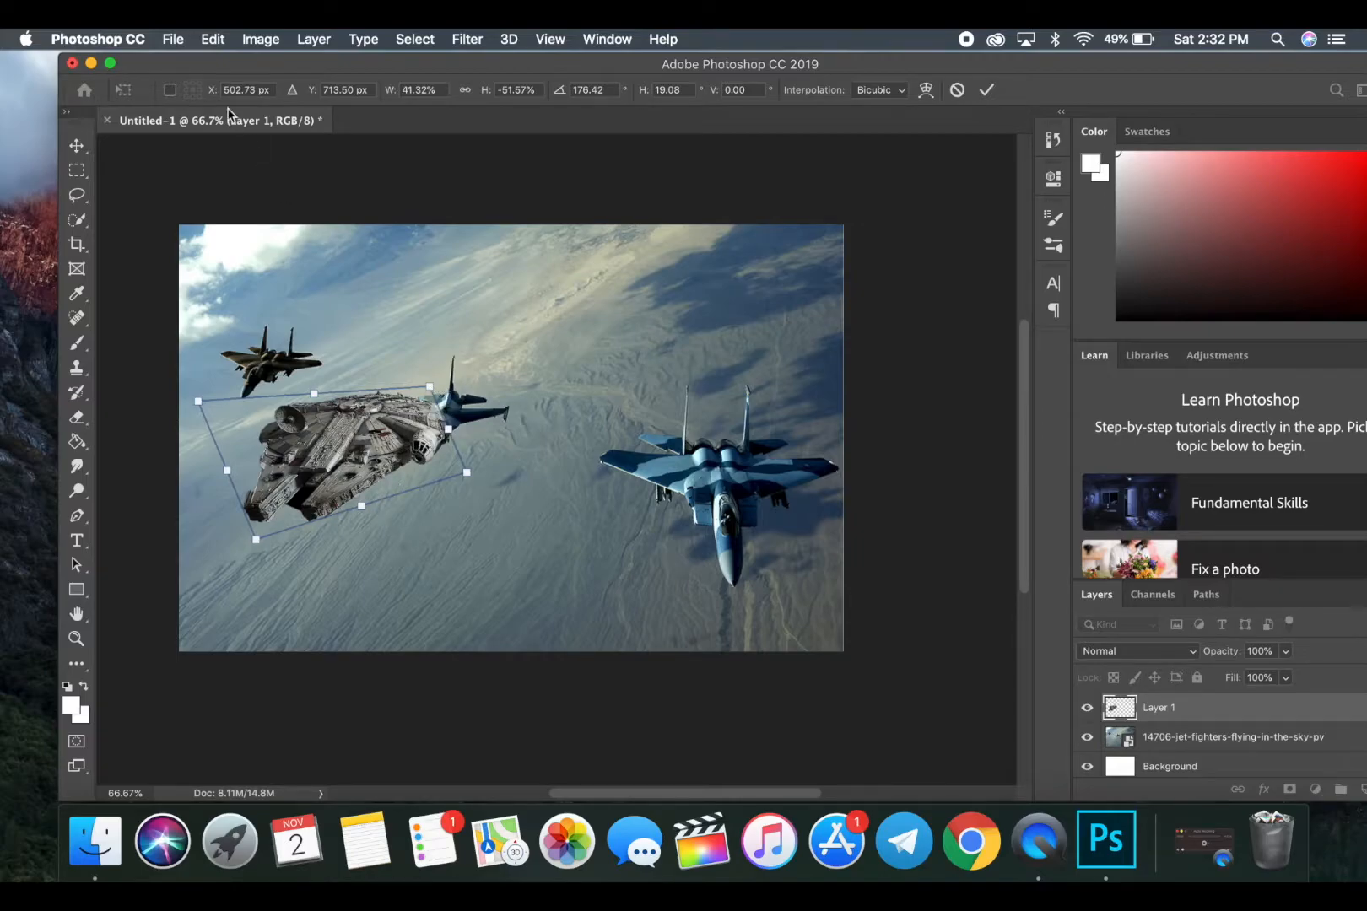
- Free-transform the ship down to about 35% width and 44% height, then place it below the far-left jet
{"action": "left_click", "coordinate": [212, 39]}
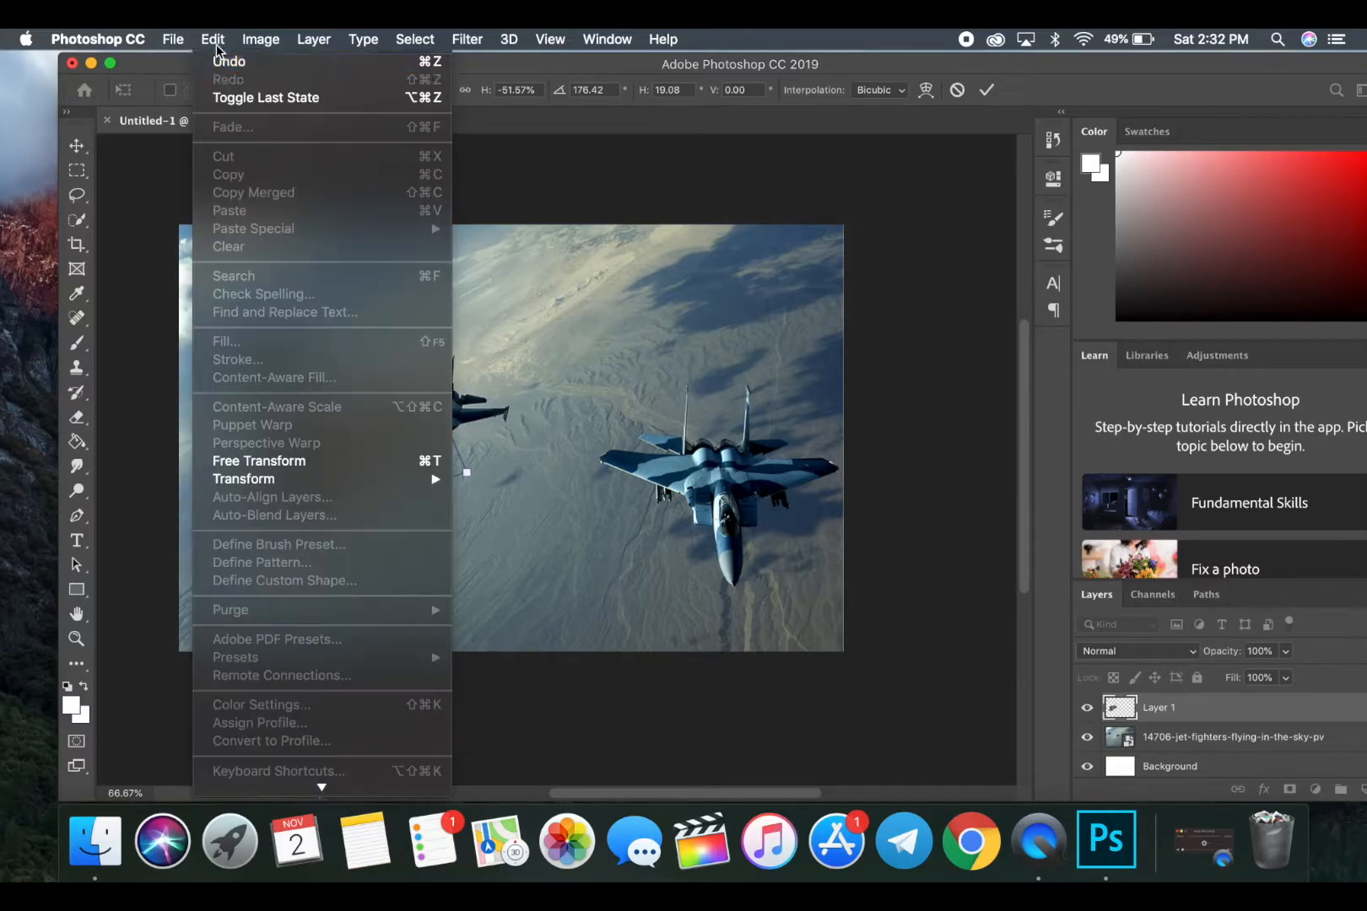
{"action": "left_click", "coordinate": [306, 460]}
{"action": "left_click_drag", "start_coordinate": [369, 511], "coordinate": [363, 439]}
{"action": "left_click_drag", "start_coordinate": [256, 470], "coordinate": [302, 445]}
{"action": "left_click_drag", "start_coordinate": [395, 389], "coordinate": [321, 462]}
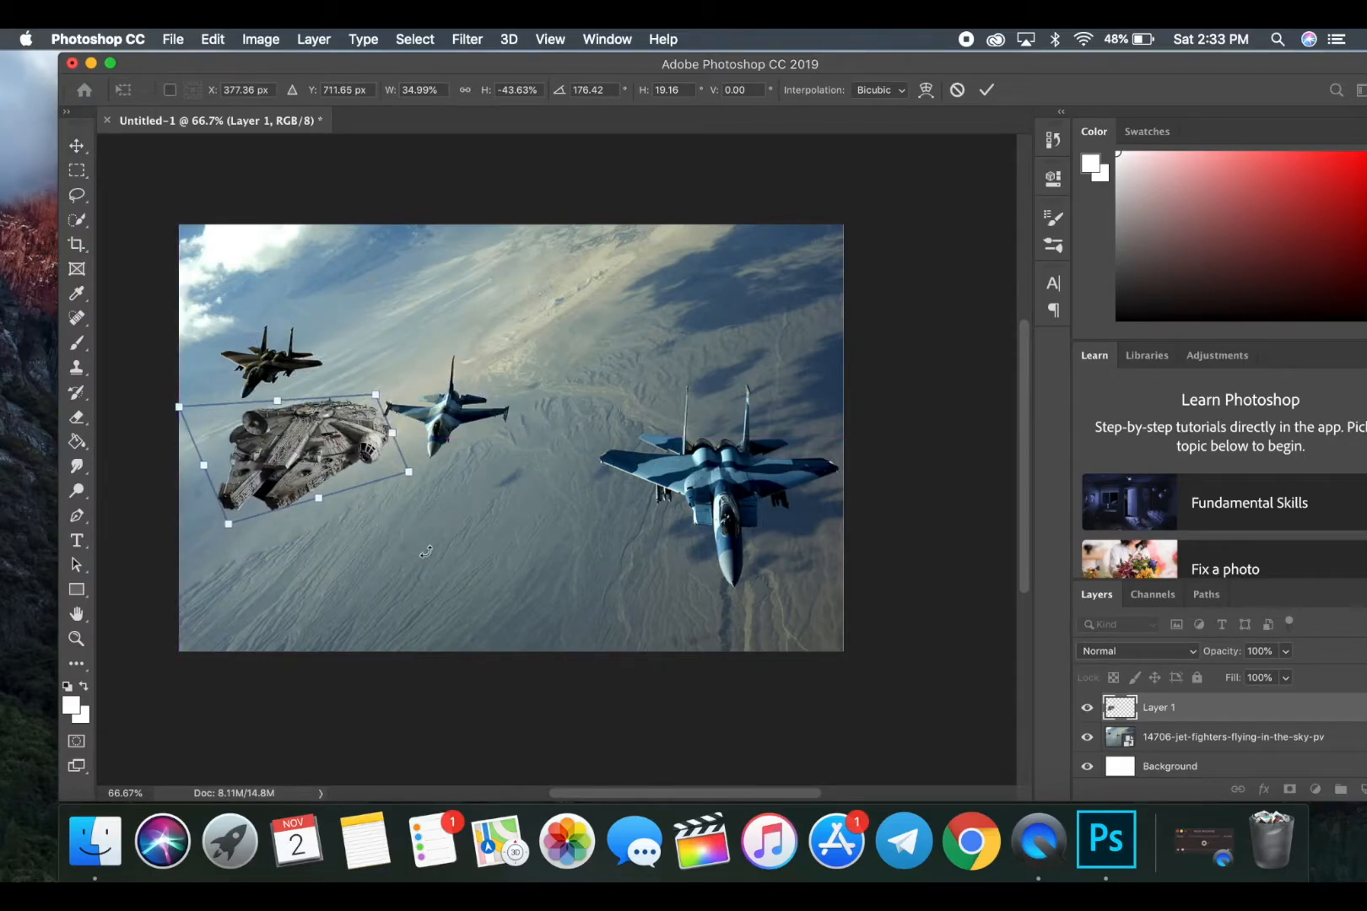
{"action": "left_click", "coordinate": [79, 145]}
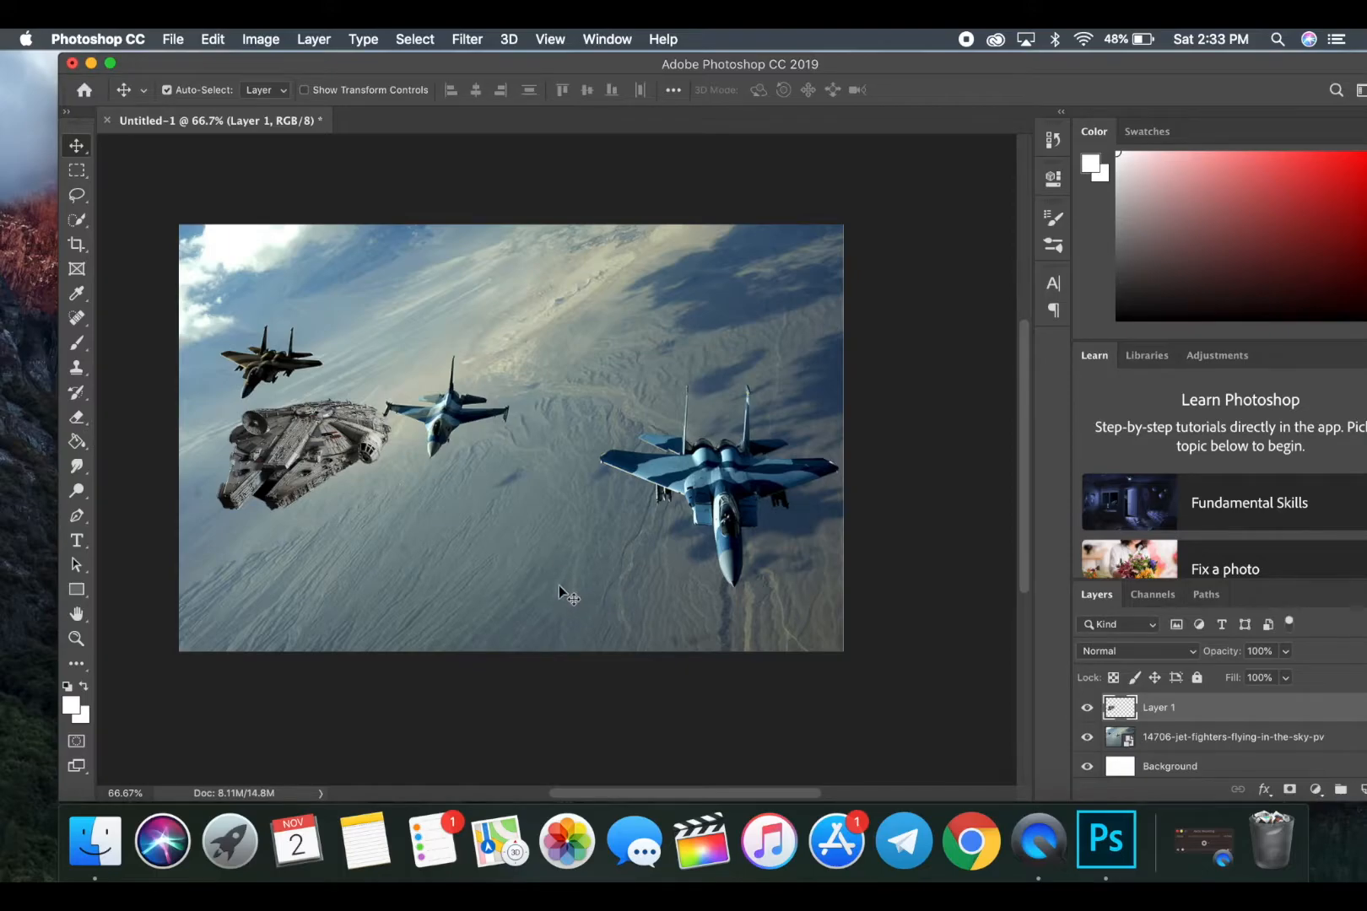
{"action": "left_click_drag", "start_coordinate": [336, 457], "coordinate": [337, 494]}
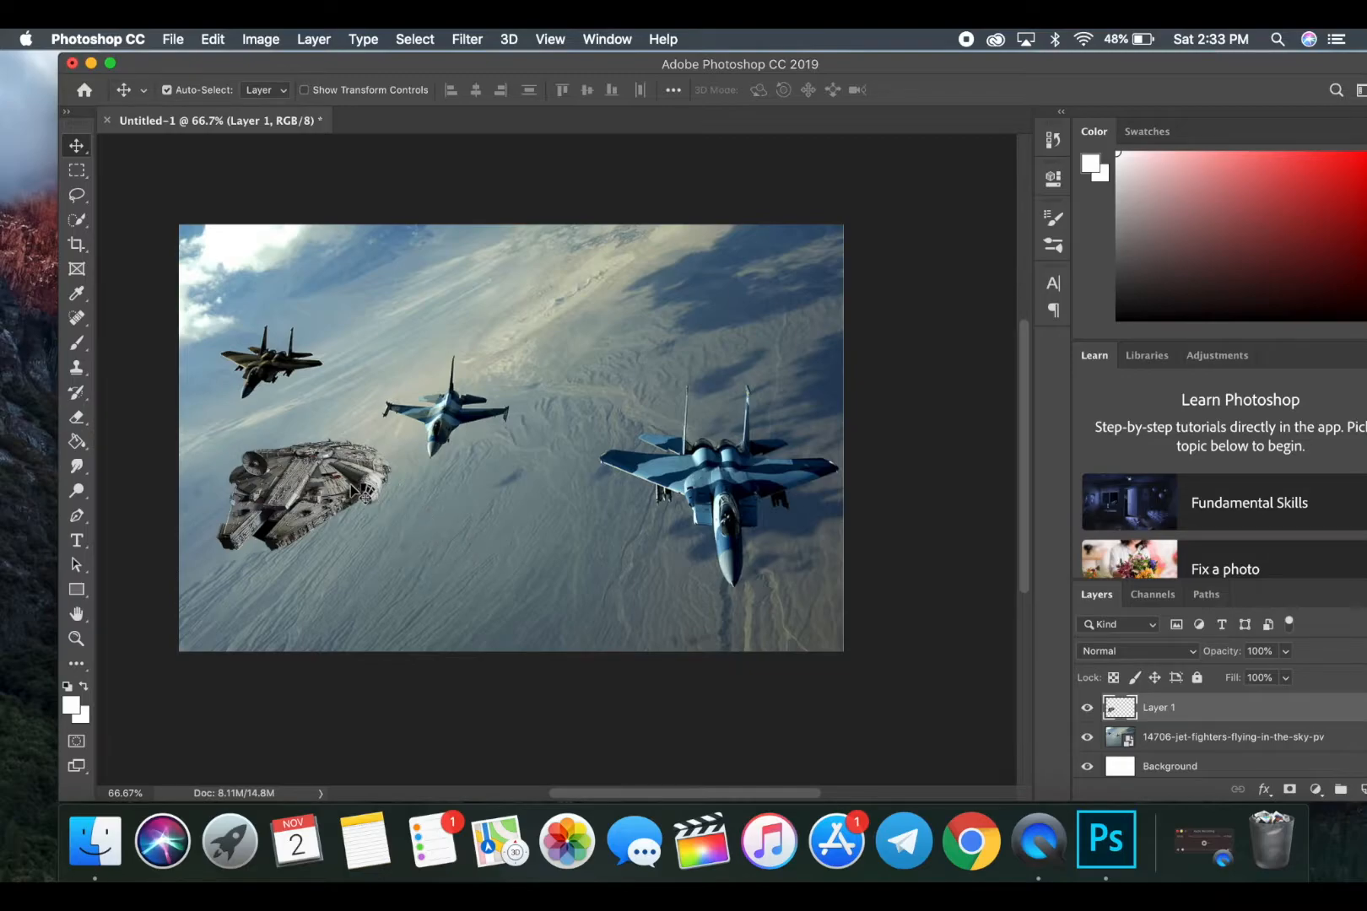
- Rotate the ship about 10.9° counterclockwise and move it over the middle jet
{"action": "left_click", "coordinate": [212, 39]}
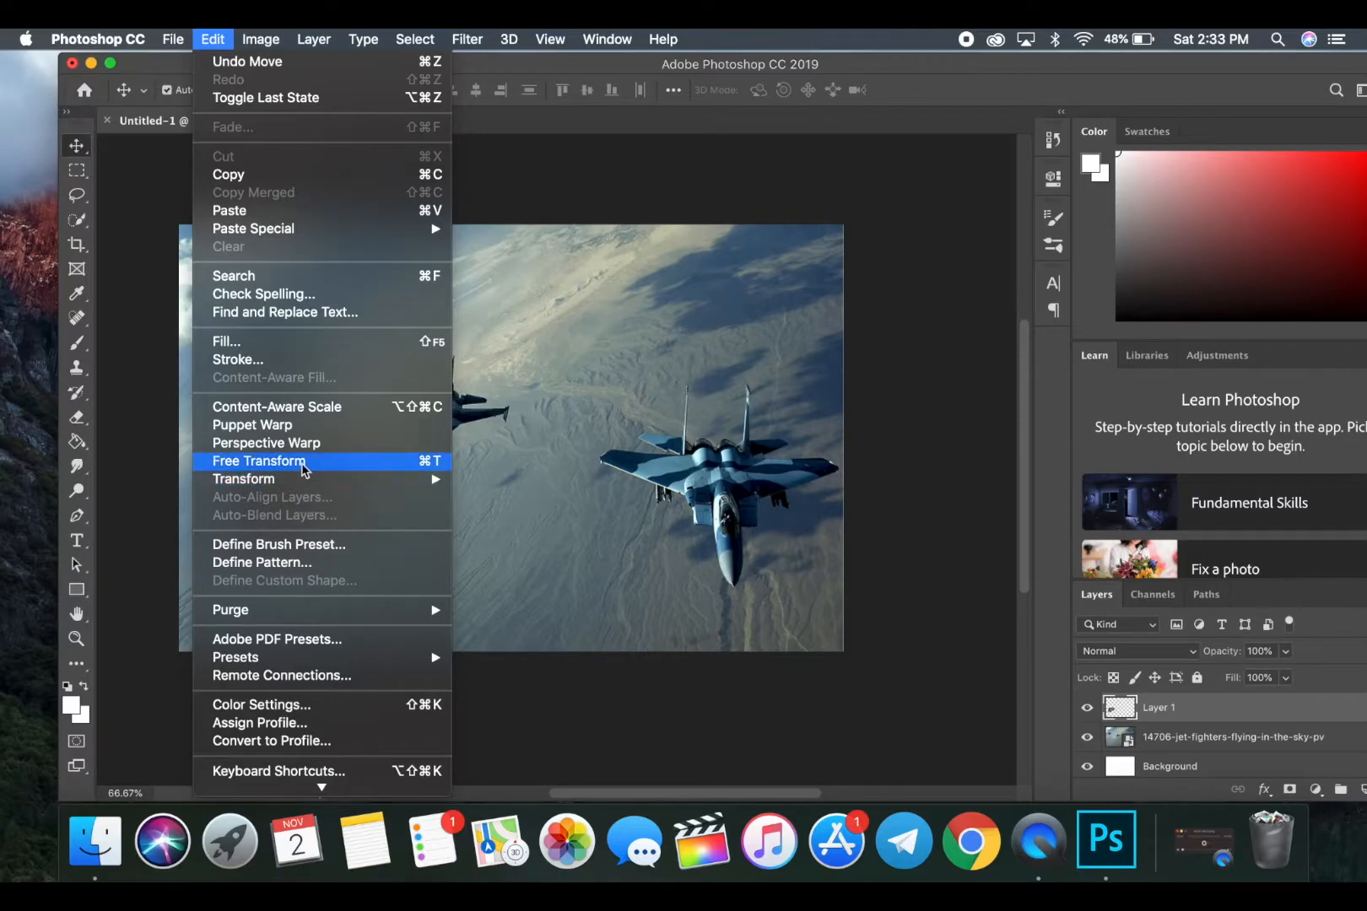
{"action": "left_click", "coordinate": [259, 461]}
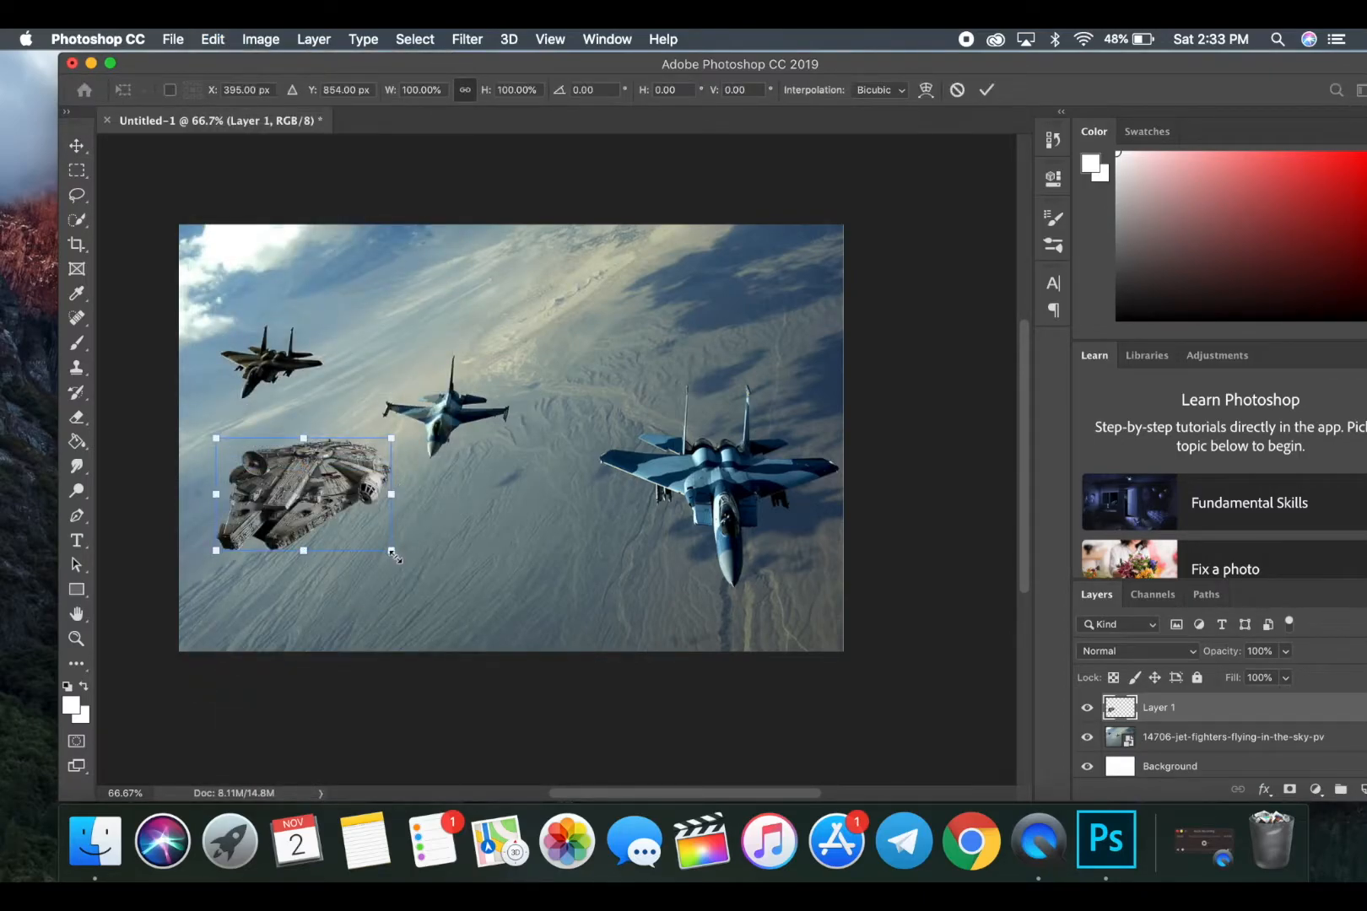
{"action": "left_click_drag", "start_coordinate": [403, 567], "coordinate": [426, 552]}
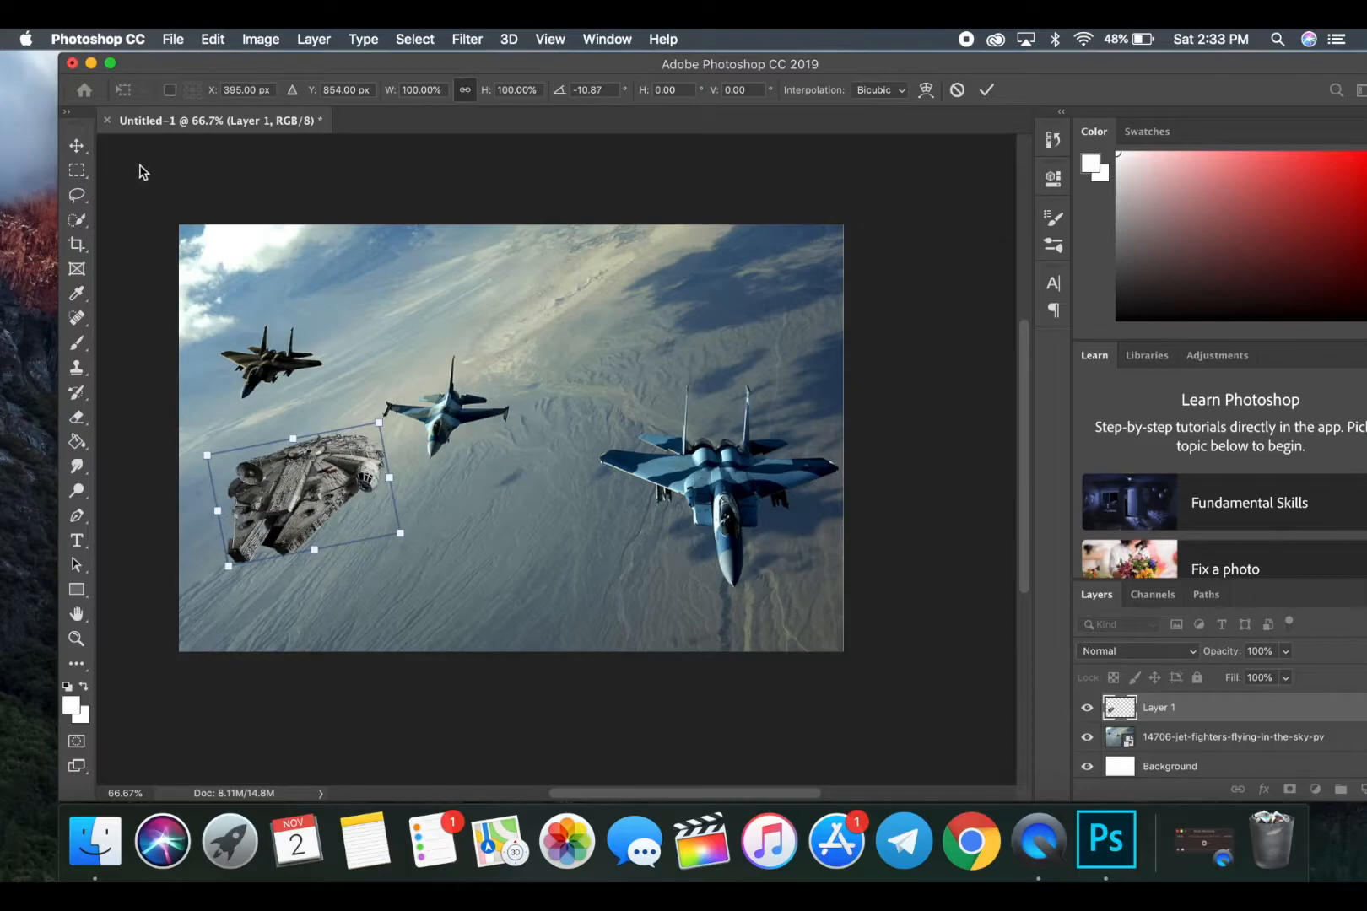
{"action": "key", "text": "Return"}
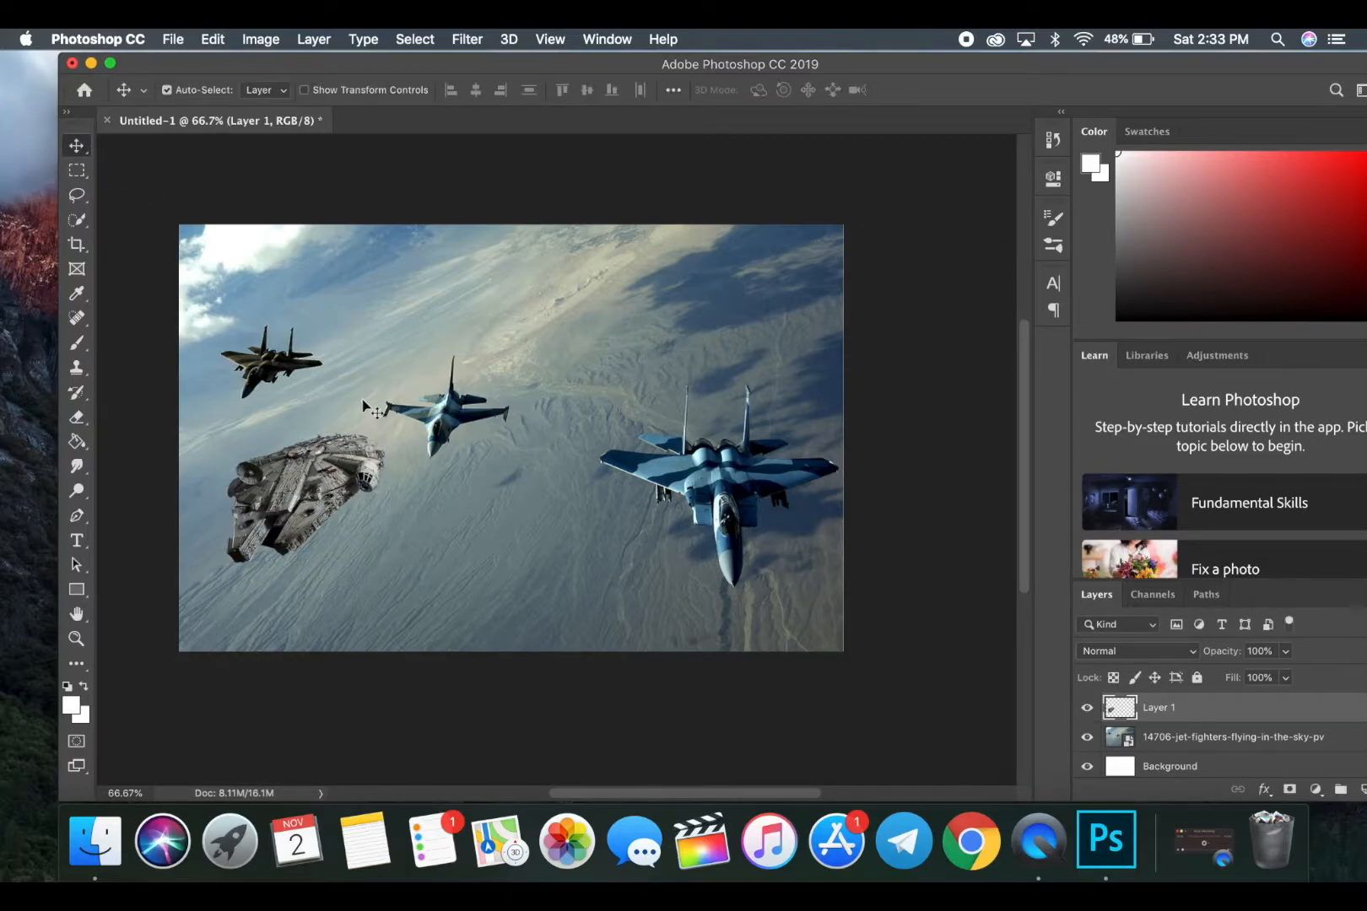
{"action": "left_click_drag", "start_coordinate": [322, 485], "coordinate": [457, 427]}
{"action": "left_click", "coordinate": [453, 570]}
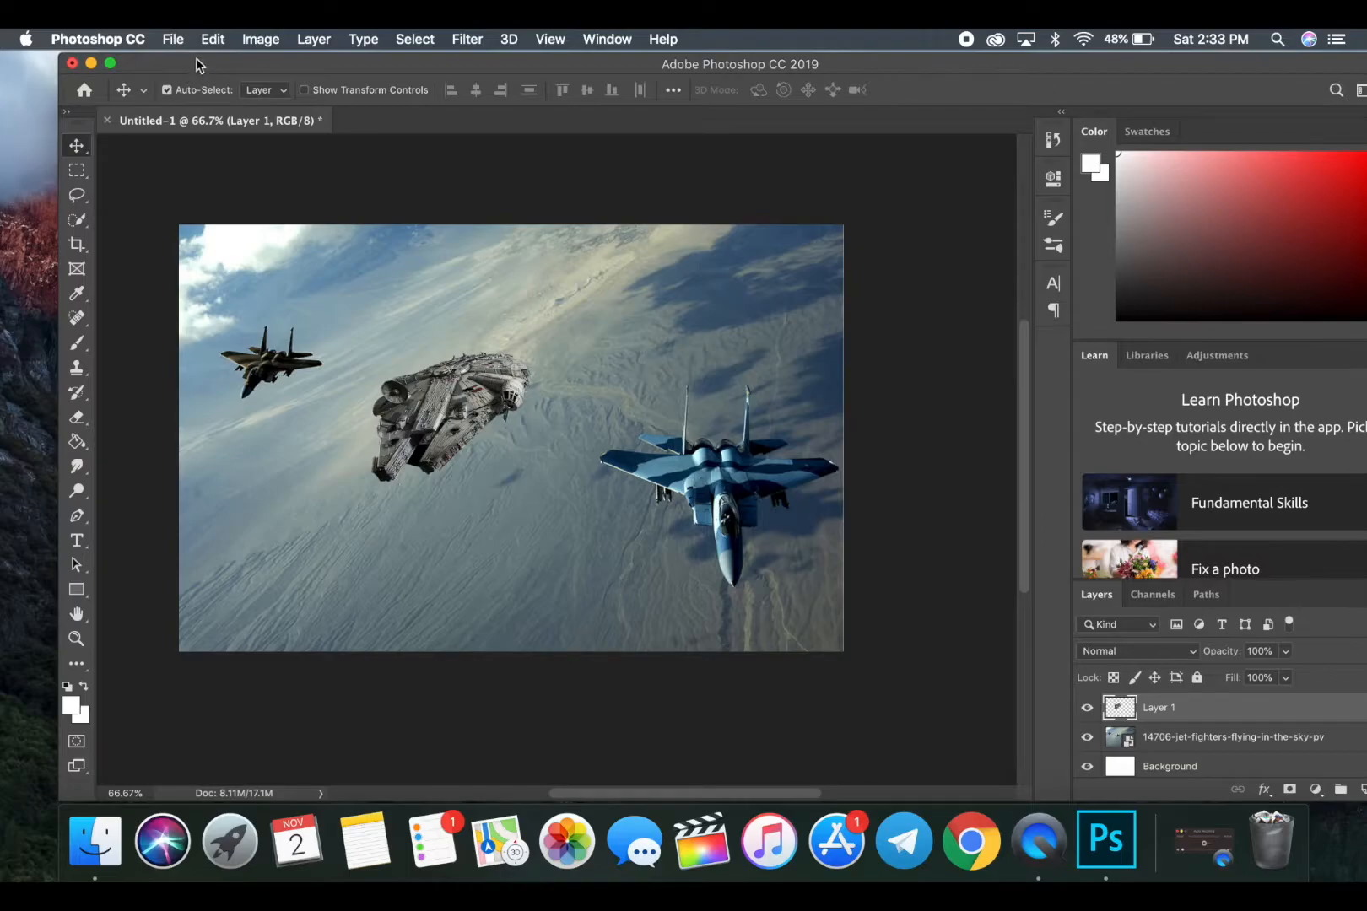
- Enlarge the ship to about 166%, rotate it about 7.7° clockwise, and position it to cover the middle jet
{"action": "left_click", "coordinate": [212, 39]}
{"action": "left_click", "coordinate": [469, 478]}
{"action": "key", "text": "super+t"}
{"action": "left_click_drag", "start_coordinate": [369, 482], "coordinate": [341, 508]}
{"action": "left_click_drag", "start_coordinate": [406, 445], "coordinate": [433, 435]}
{"action": "left_click_drag", "start_coordinate": [559, 507], "coordinate": [608, 582]}
{"action": "left_click_drag", "start_coordinate": [507, 483], "coordinate": [459, 445]}
{"action": "mouse_move", "coordinate": [582, 575]}
{"action": "left_mouse_down"}
{"action": "mouse_move", "coordinate": [567, 590]}
{"action": "mouse_move", "coordinate": [589, 572]}
{"action": "left_mouse_up"}
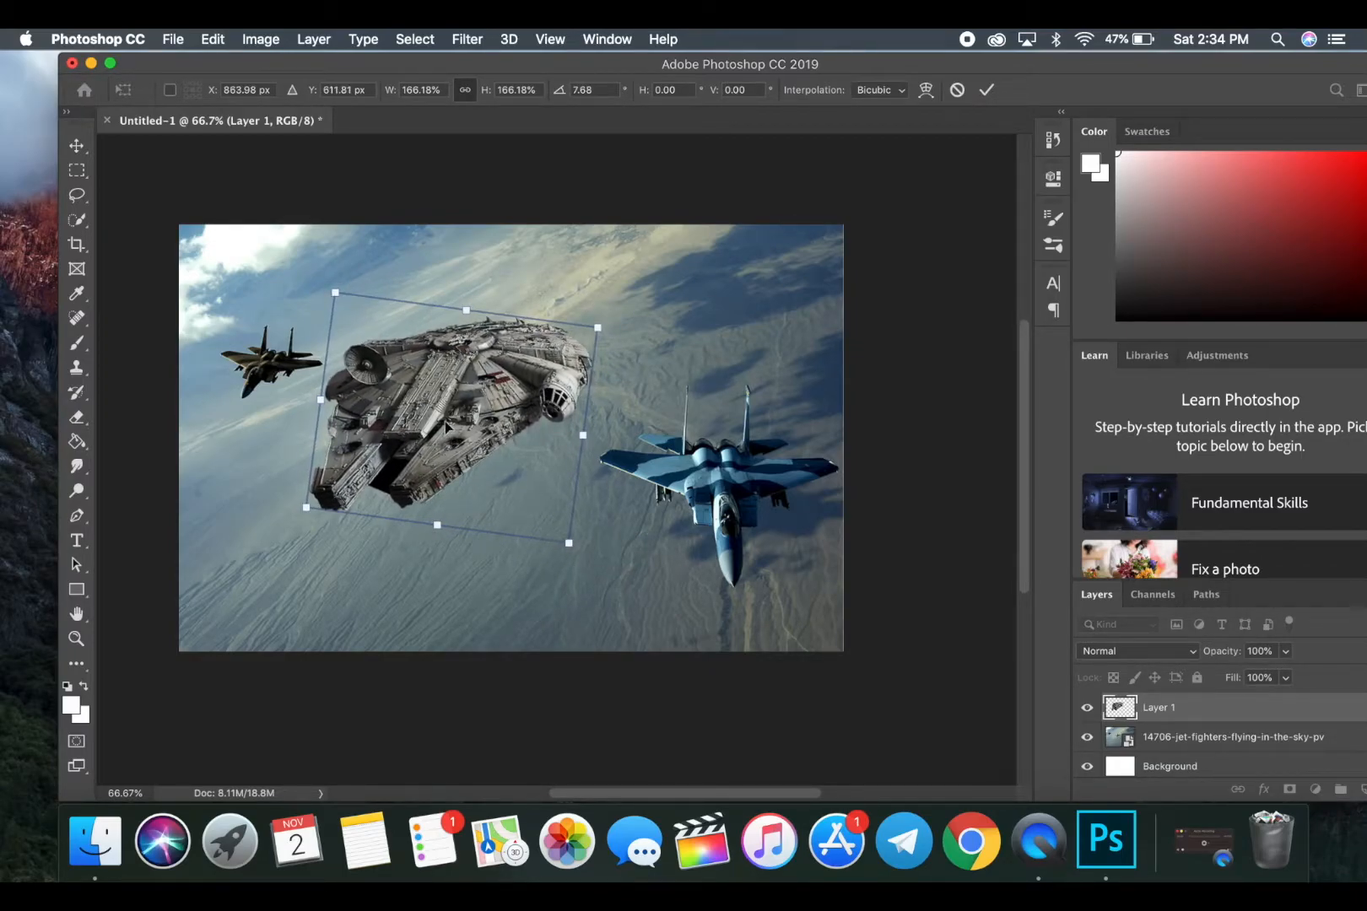
{"action": "left_click_drag", "start_coordinate": [446, 425], "coordinate": [454, 445]}
{"action": "key", "text": "Return"}
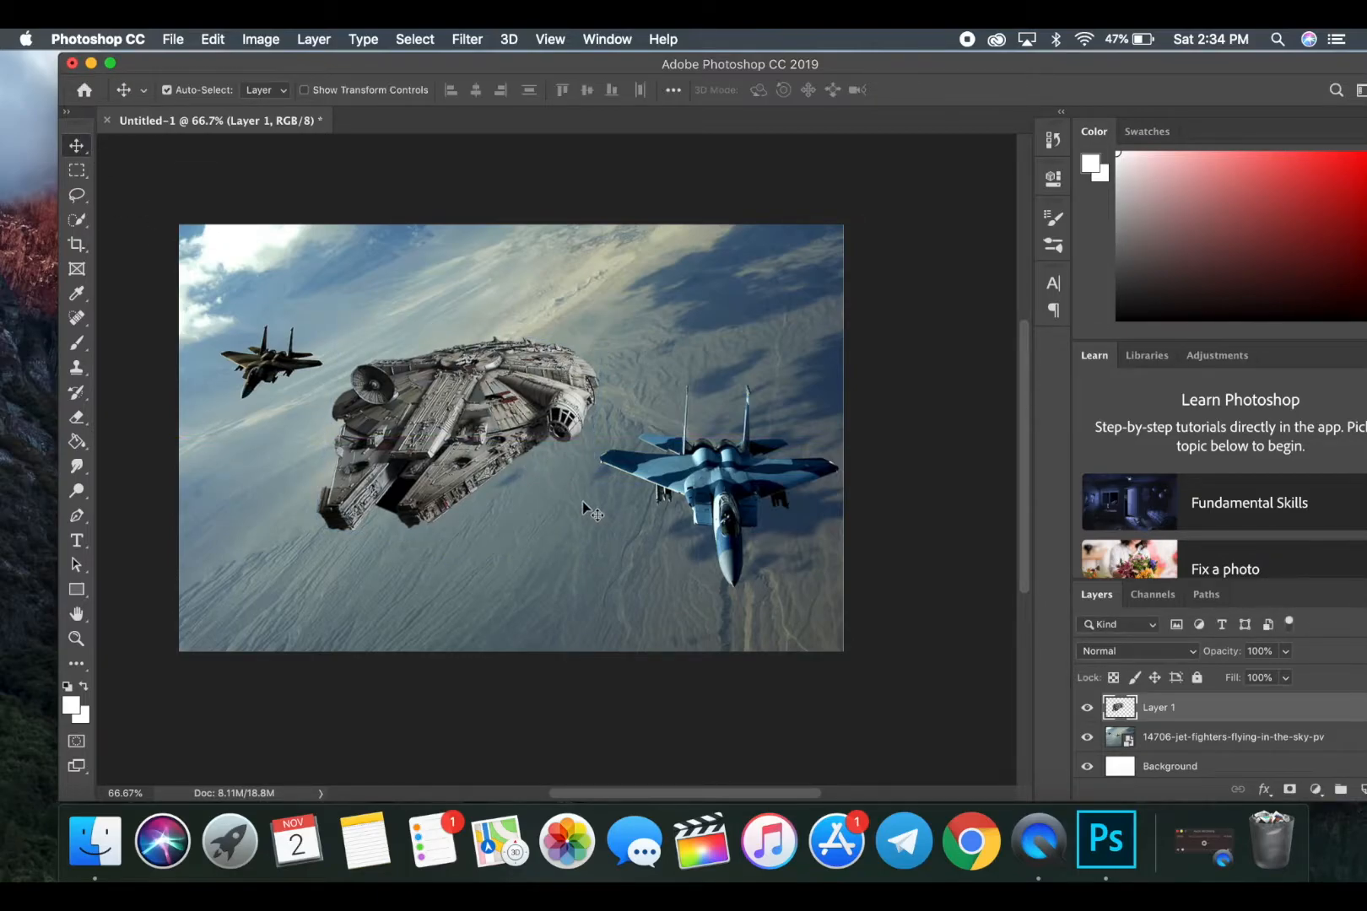
- Select the 14706-jet-fighters-flying-in-the-sky-pv layer and shift the application window slightly to bring more of its panels on screen
{"action": "left_click", "coordinate": [499, 482]}
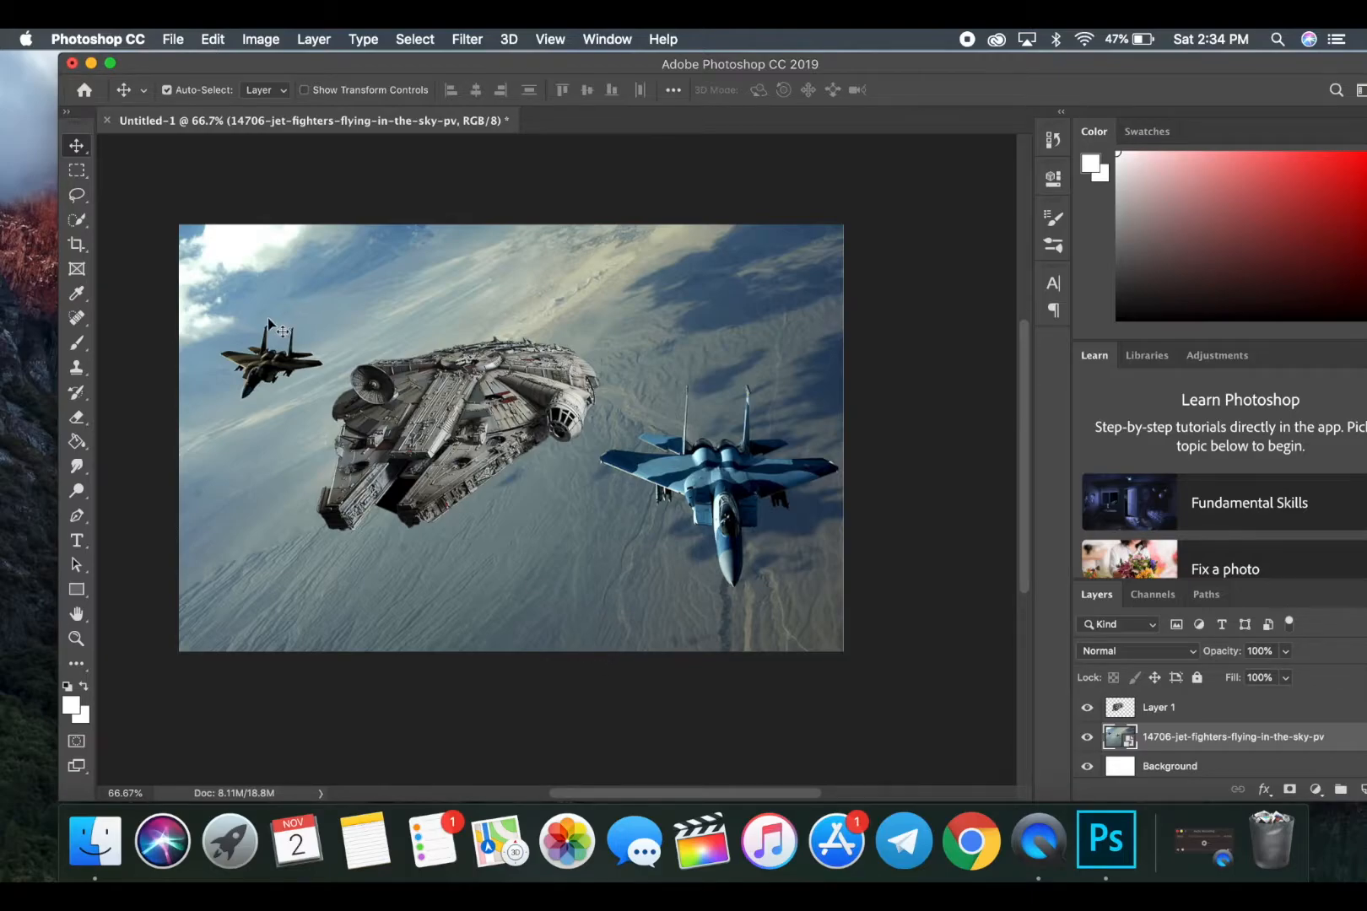
{"action": "left_click_drag", "start_coordinate": [535, 67], "coordinate": [505, 65]}
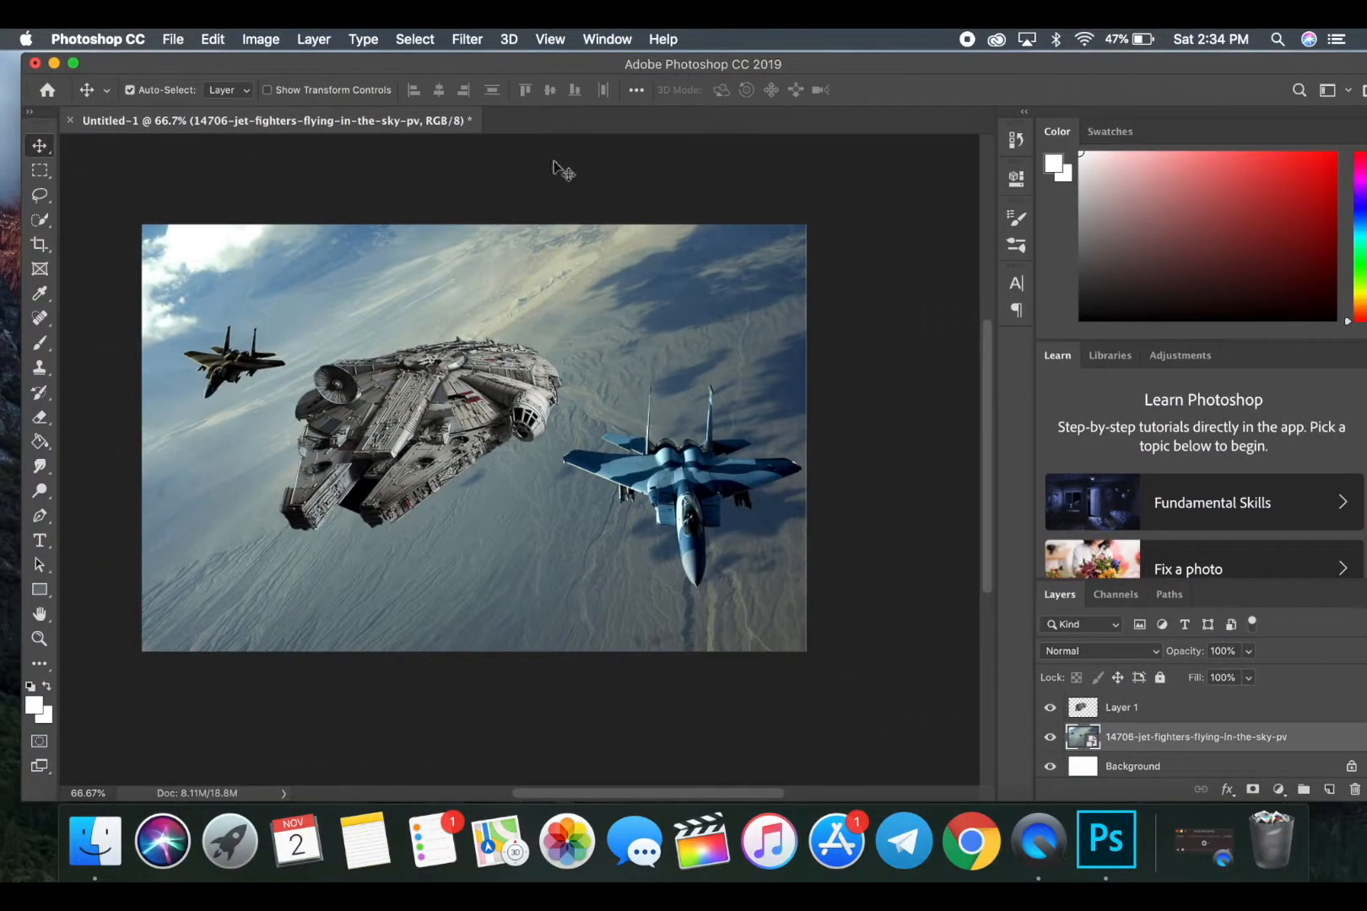